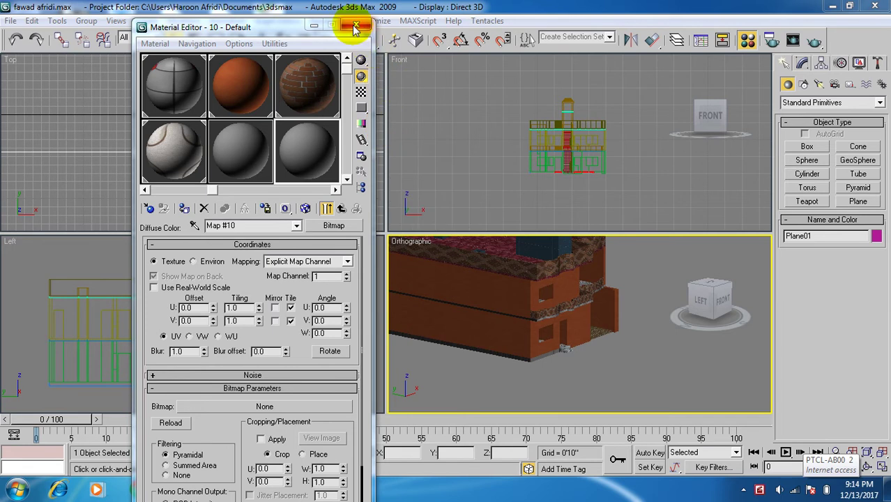
# - Draw a plane about 127'8" long and 160'8" wide around the house in the top view, then scale it uniformly to about 762 percent
pyautogui.click(356, 24)
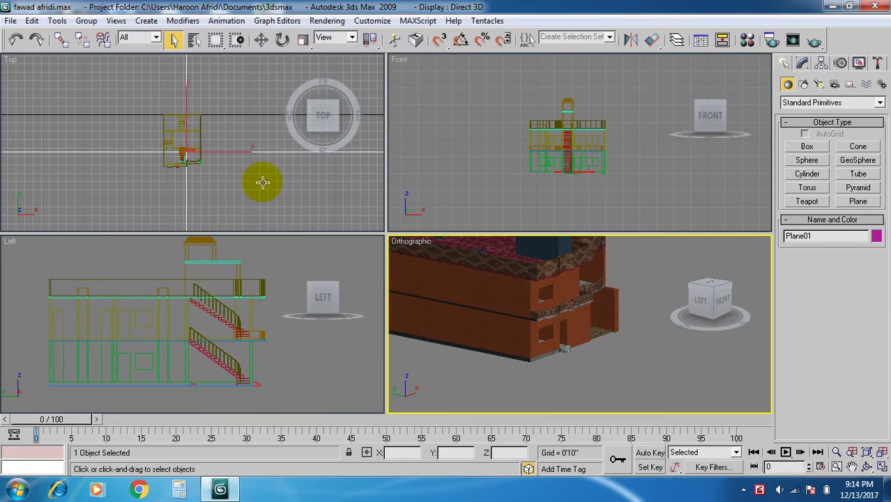
pyautogui.click(262, 183)
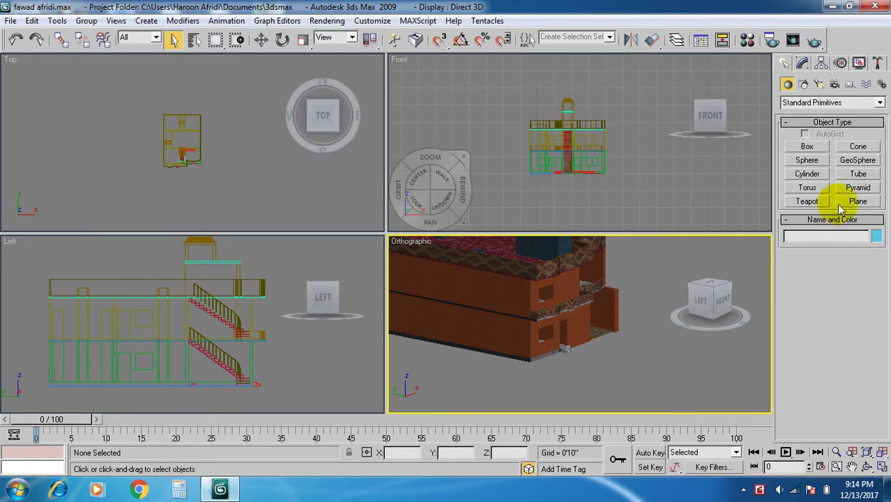
pyautogui.click(834, 201)
pyautogui.moveTo(129, 85); pyautogui.dragTo(291, 213)
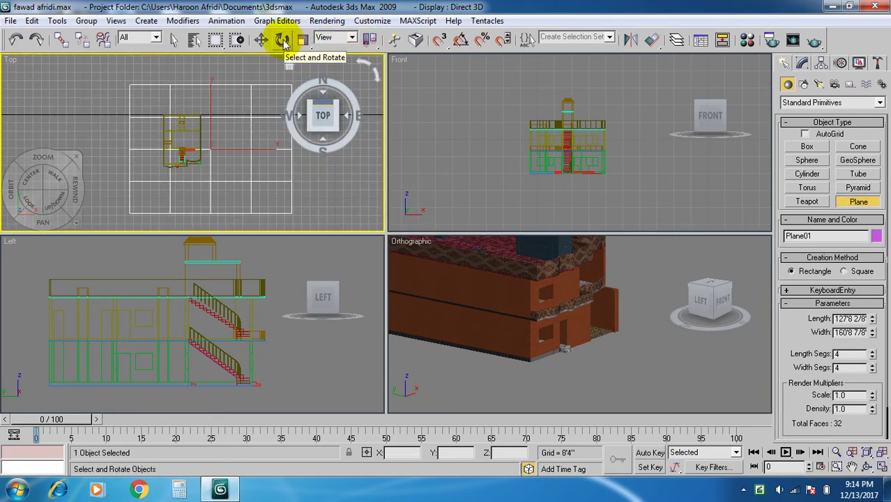
pyautogui.click(302, 39)
pyautogui.moveTo(217, 138); pyautogui.dragTo(281, 187)
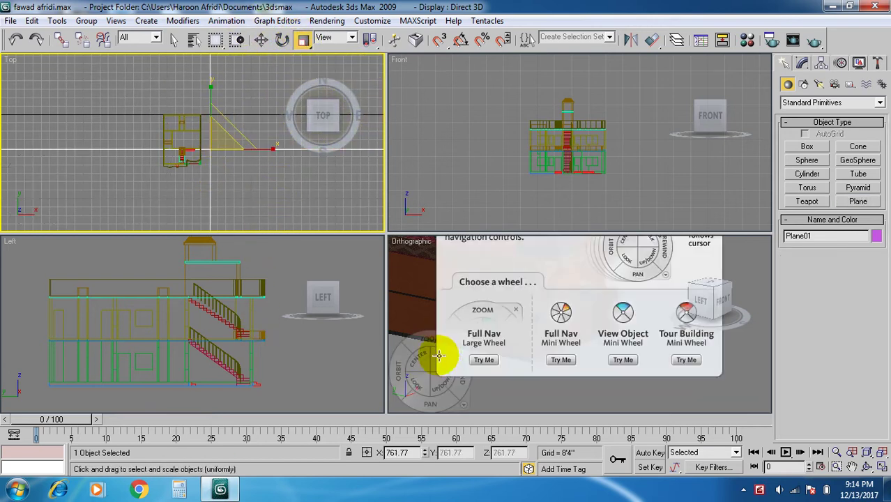
# - Load GRASS2 from the desktop's maps\Ground folder as the diffuse bitmap of the material 10 - Default
pyautogui.press('m')
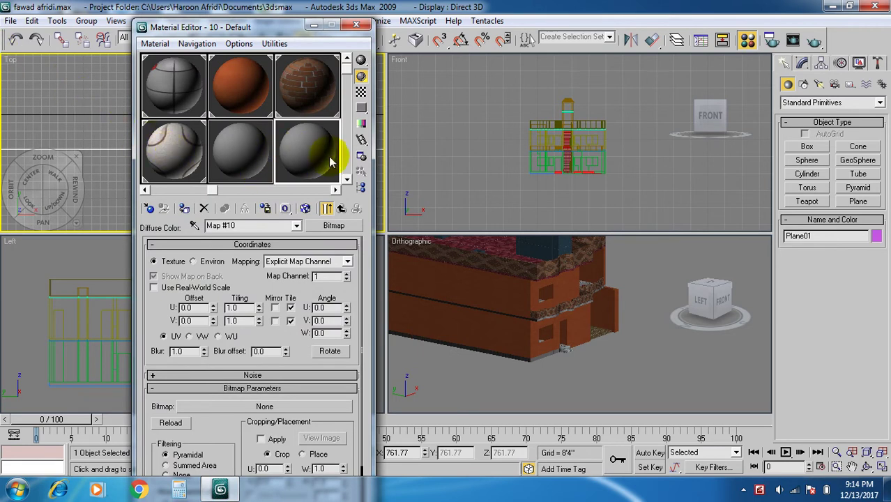
pyautogui.click(334, 224)
pyautogui.click(532, 89)
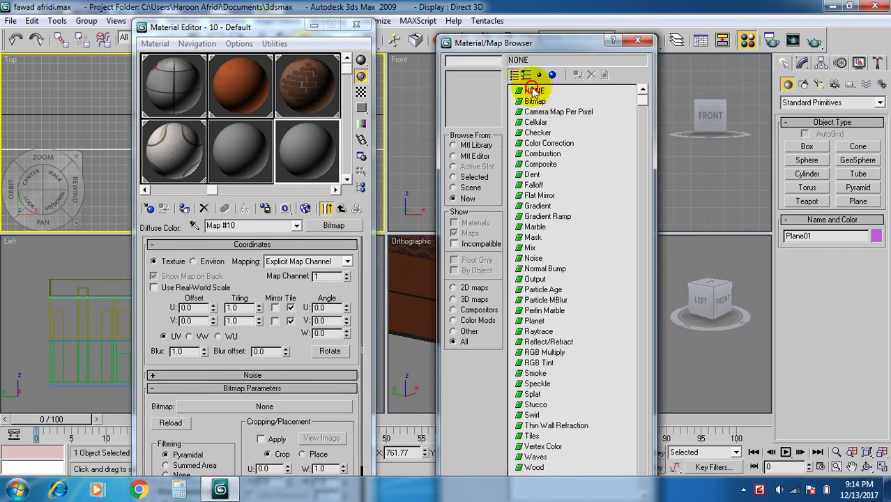
pyautogui.doubleClick(536, 101)
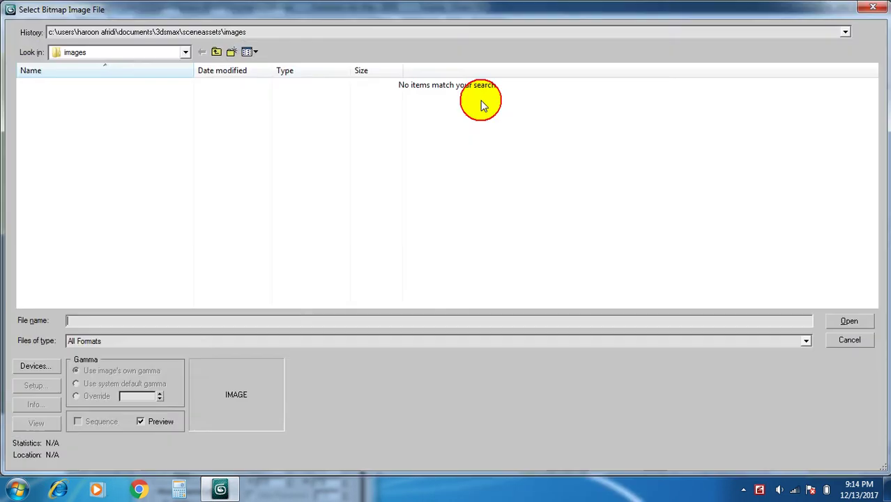
pyautogui.click(184, 53)
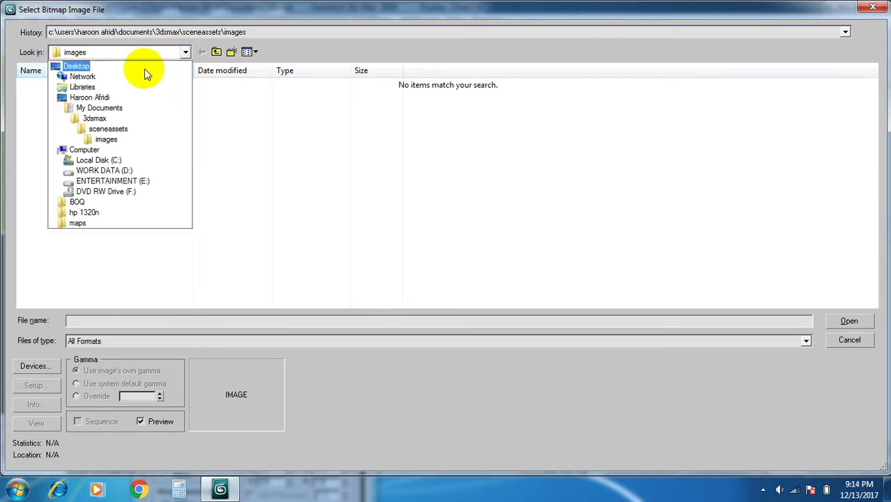
pyautogui.click(144, 67)
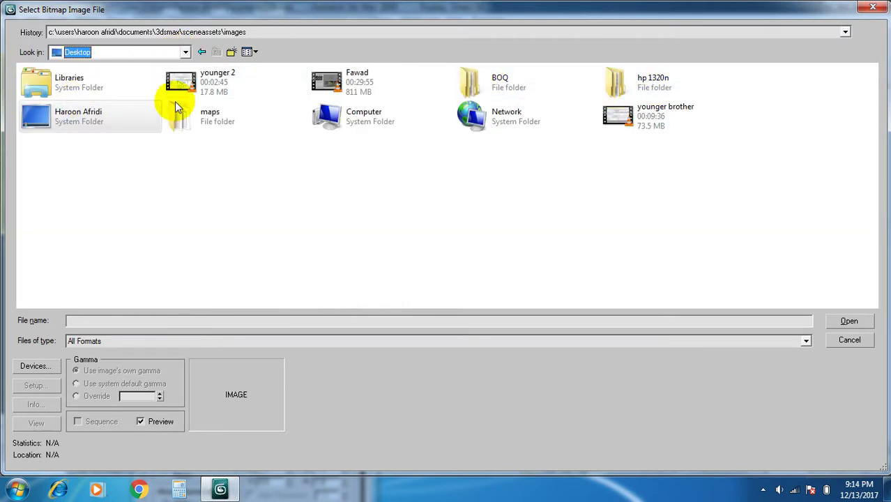
pyautogui.doubleClick(232, 113)
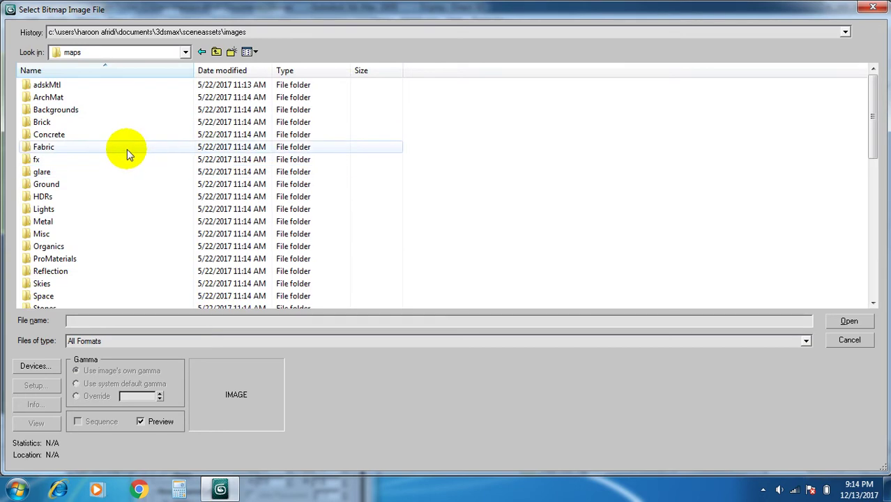
pyautogui.doubleClick(61, 184)
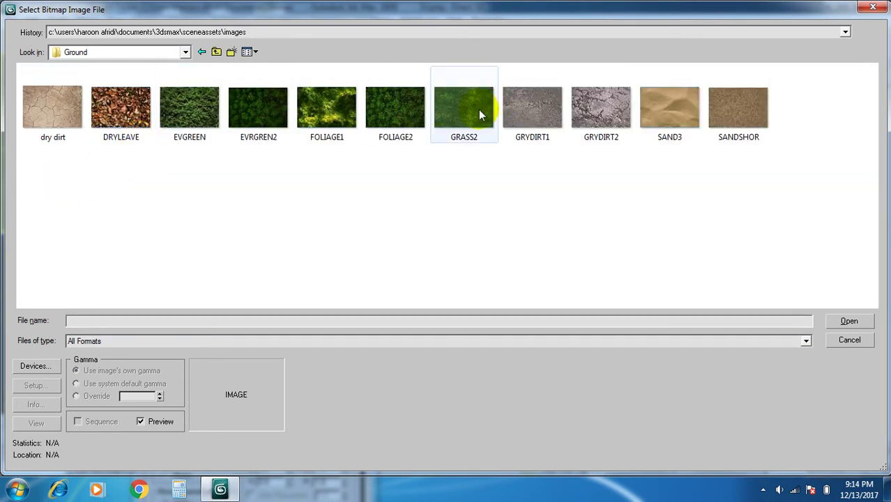
pyautogui.doubleClick(479, 111)
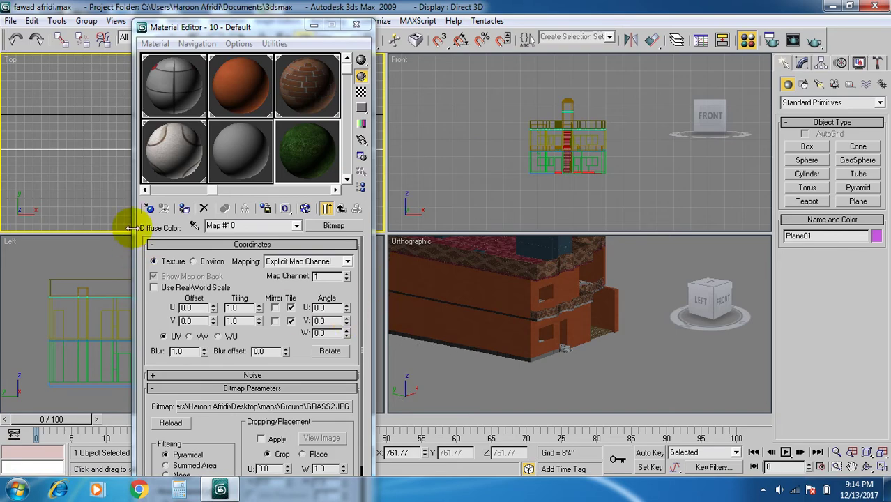
# - Assign the grass material to the selected plane and show its map in the viewport
pyautogui.click(183, 210)
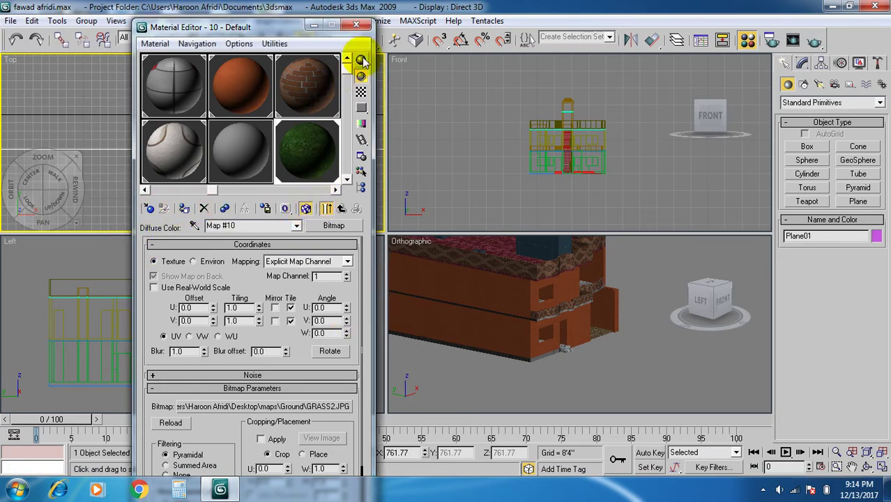
pyautogui.click(356, 26)
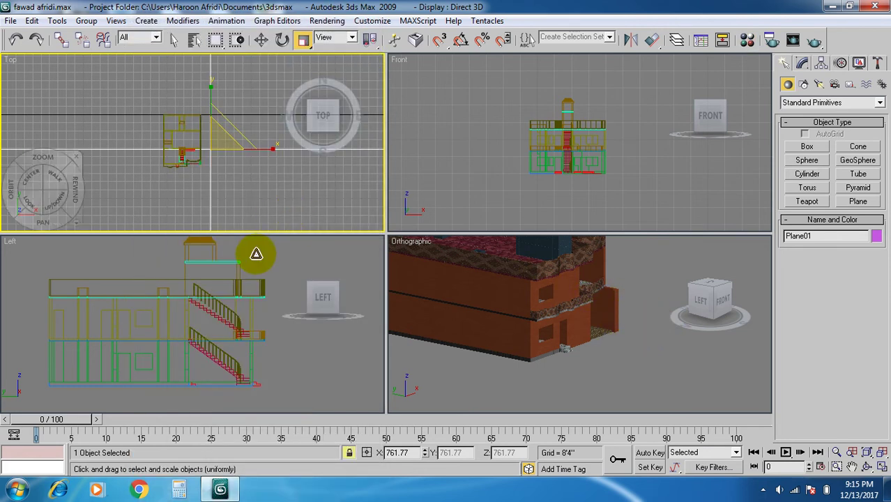
pyautogui.press('m')
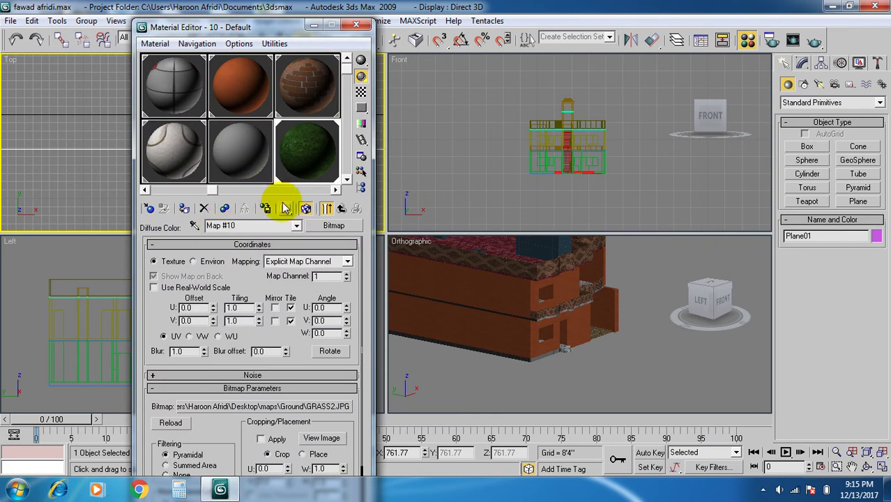
pyautogui.click(629, 374)
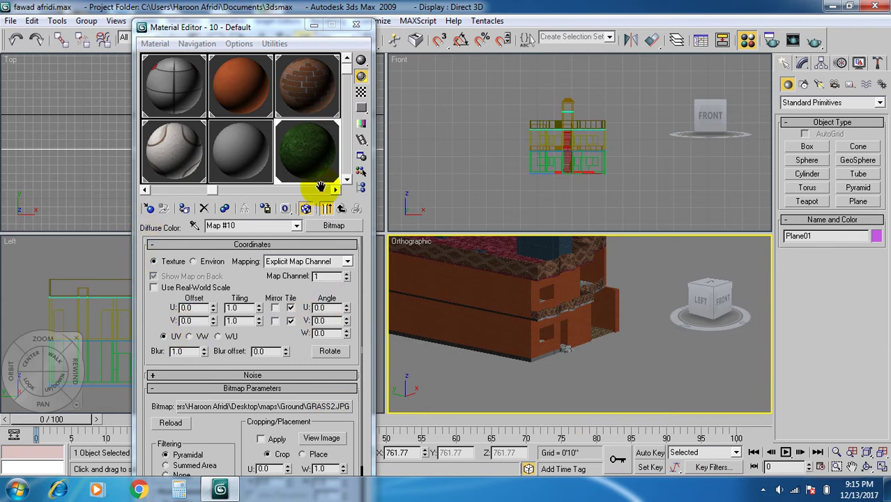
pyautogui.click(356, 25)
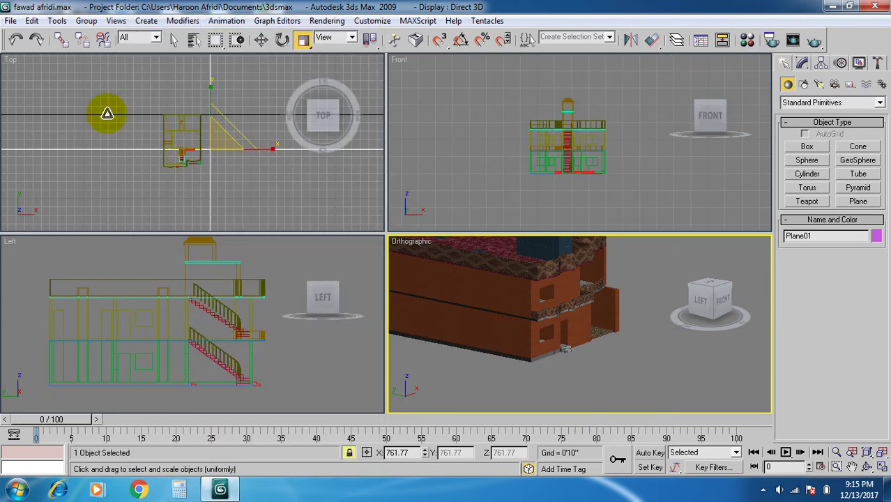
# - Try rotating the grass plane about 15 degrees around its vertical axis, and undo the rotation
pyautogui.scroll(-5, 598, 348)
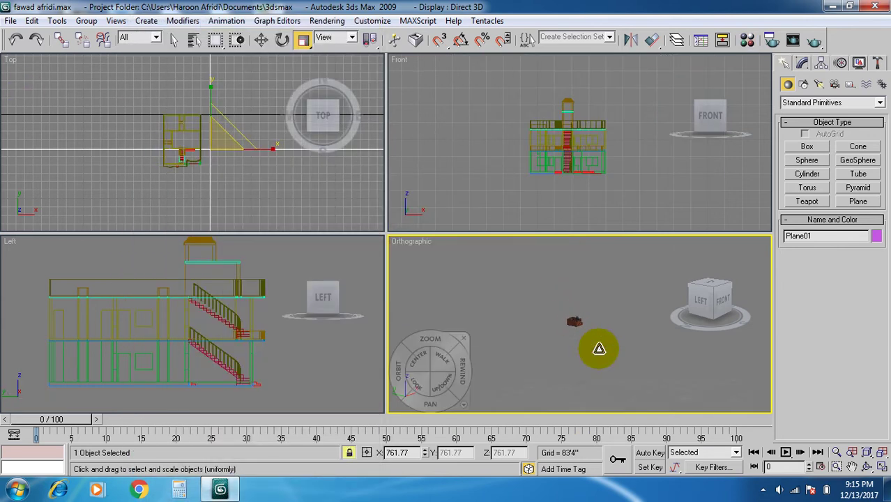
pyautogui.scroll(4, 589, 342)
pyautogui.scroll(-8, 583, 340)
pyautogui.keyDown('alt'); pyautogui.moveTo(576, 359); pyautogui.dragTo(536, 280, button='middle'); pyautogui.keyUp('alt')
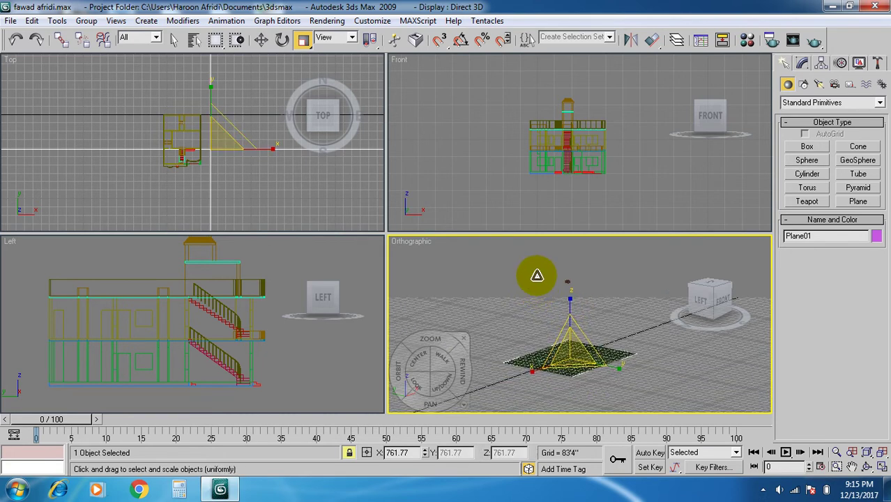
pyautogui.click(289, 40)
pyautogui.moveTo(588, 262); pyautogui.dragTo(574, 276)
pyautogui.hotkey('ctrl', 'z')
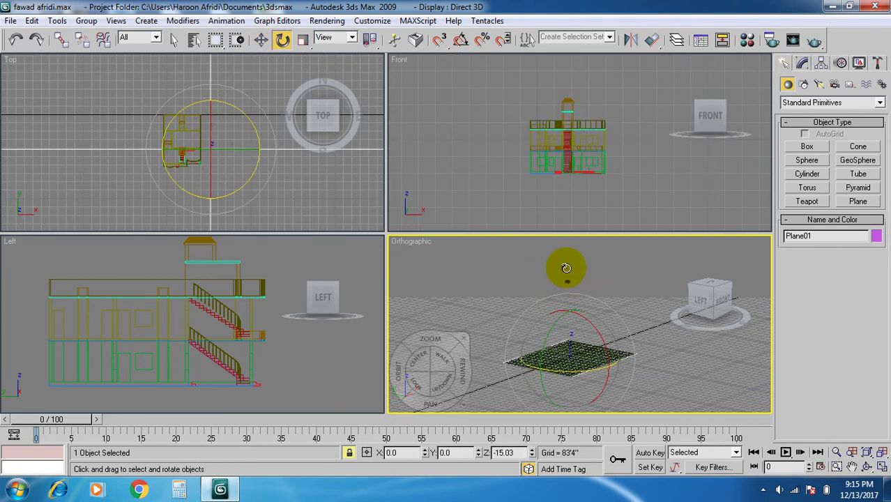
# - Try moving the grass plane horizontally in the orthographic view, and undo the move
pyautogui.click(261, 40)
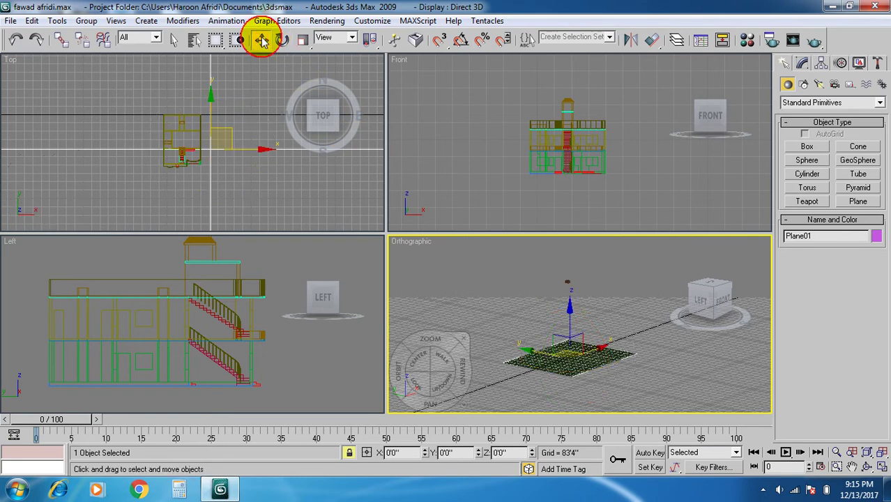
pyautogui.moveTo(591, 264)
pyautogui.mouseDown()
pyautogui.moveTo(566, 283)
pyautogui.moveTo(577, 275)
pyautogui.mouseUp()
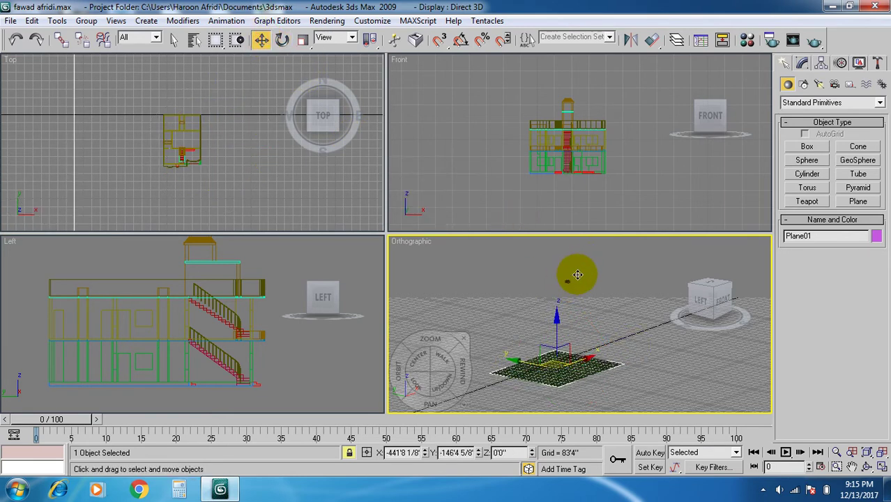
pyautogui.hotkey('ctrl', 'z')
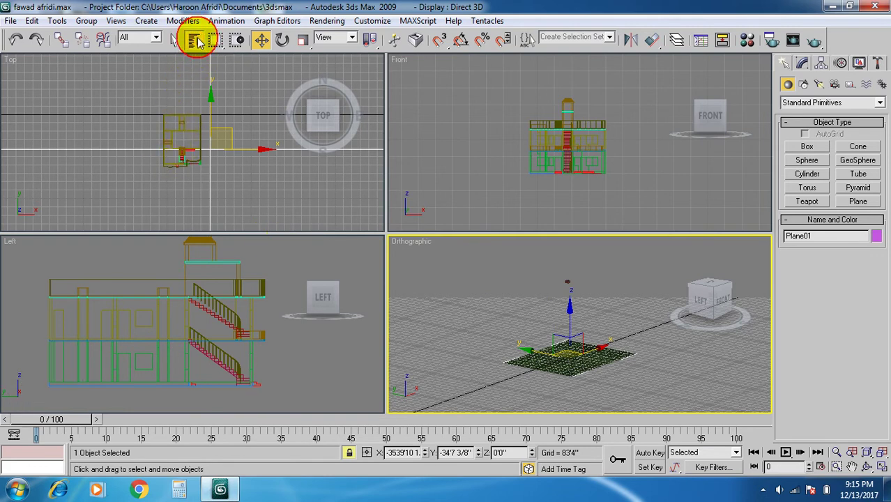
pyautogui.click(197, 41)
pyautogui.press('Escape')
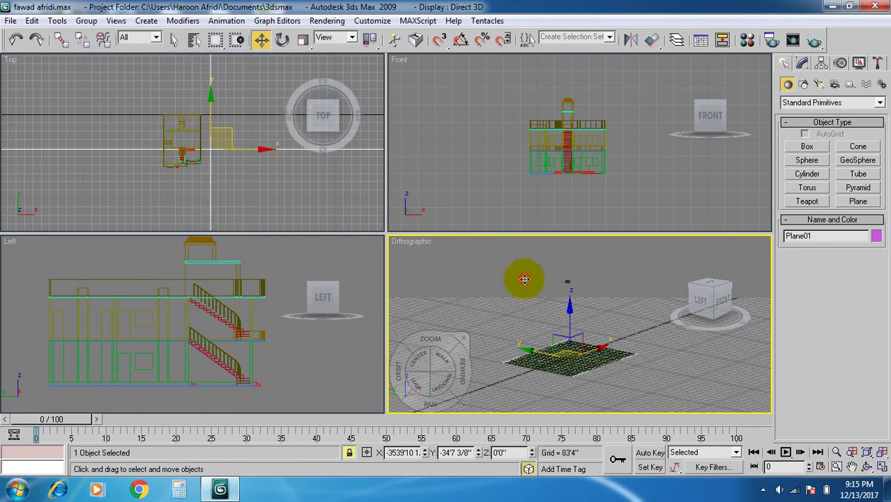
pyautogui.click(174, 40)
pyautogui.moveTo(459, 354)
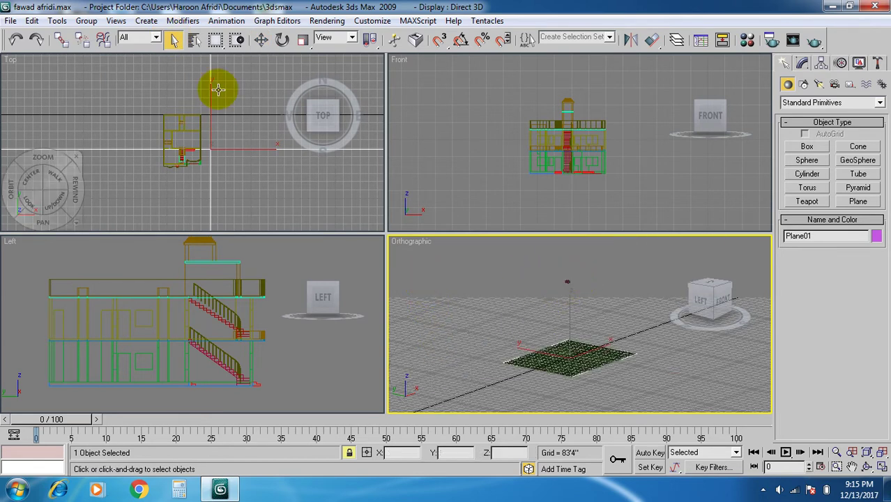
pyautogui.click(260, 40)
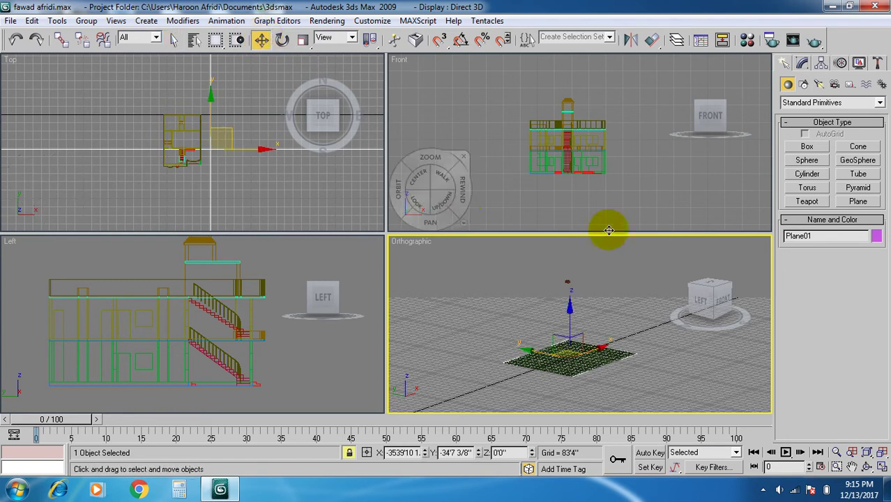
pyautogui.click(485, 270)
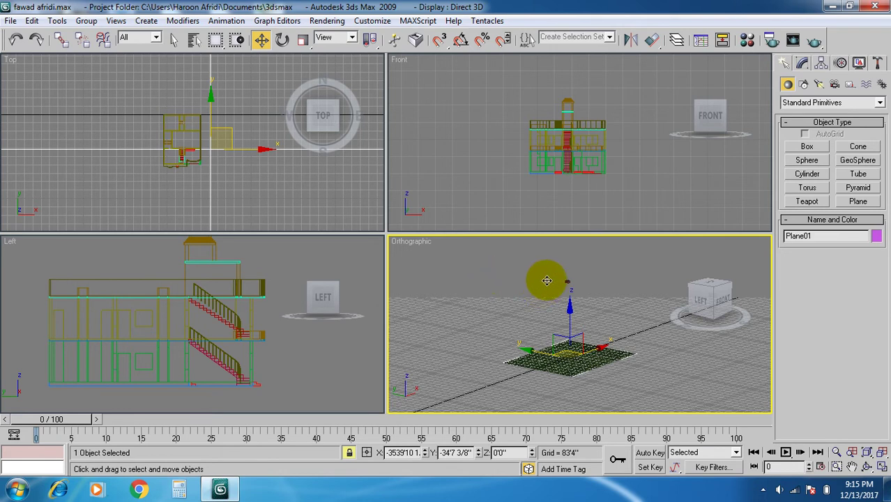
pyautogui.rightClick(275, 159)
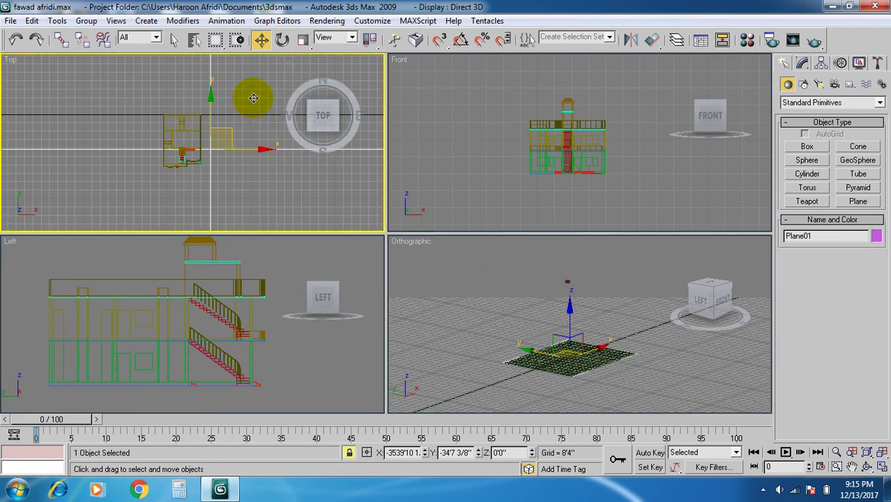
pyautogui.click(198, 43)
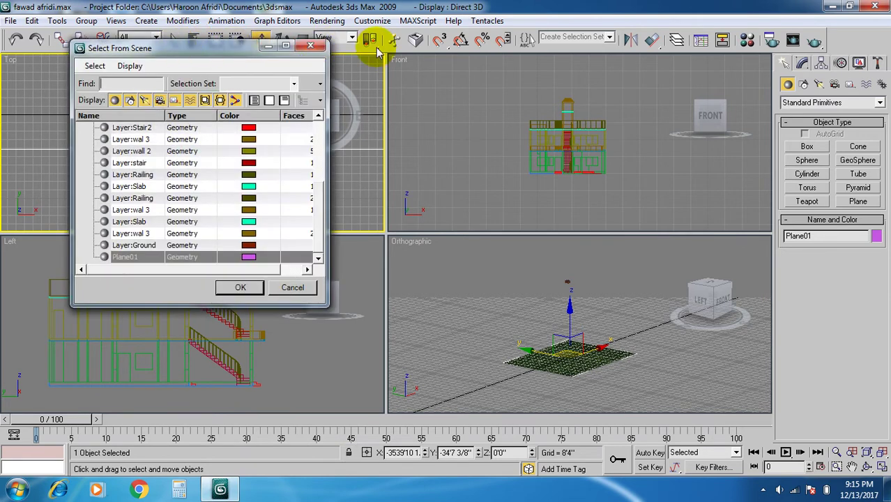
pyautogui.click(311, 45)
pyautogui.click(174, 41)
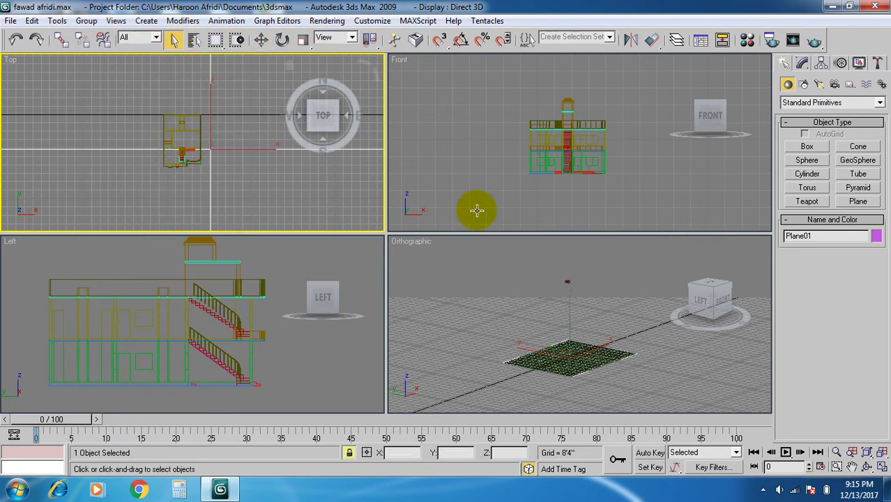
pyautogui.click(556, 286)
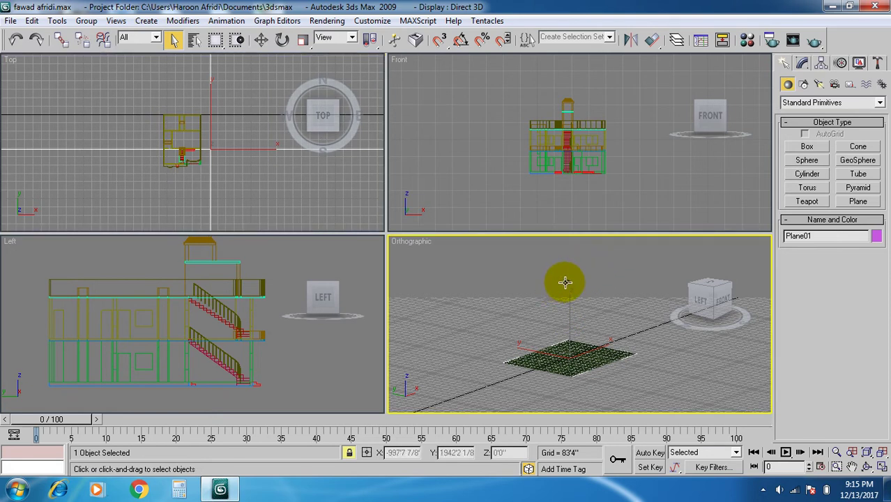
# - Move the grass plane horizontally in the orthographic view to about X -3289'3", Y 451'10"
pyautogui.scroll(5, 565, 278)
pyautogui.moveTo(561, 336); pyautogui.dragTo(559, 377, button='middle')
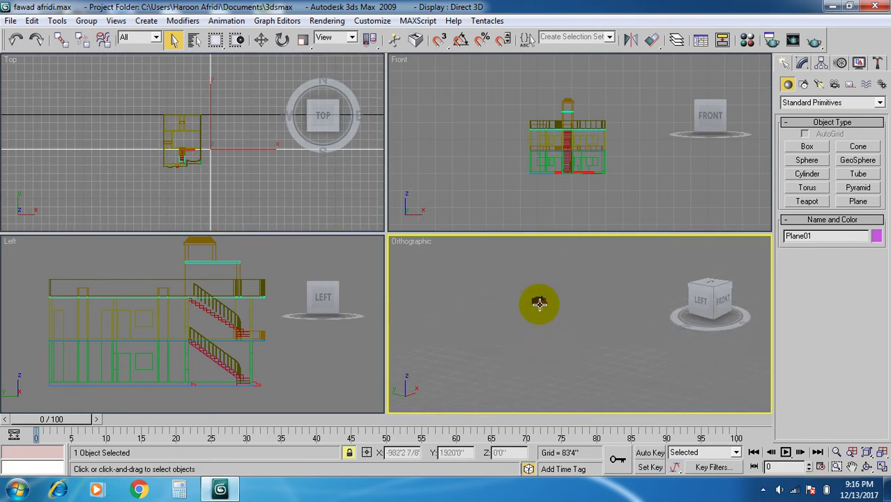
pyautogui.scroll(2, 539, 298)
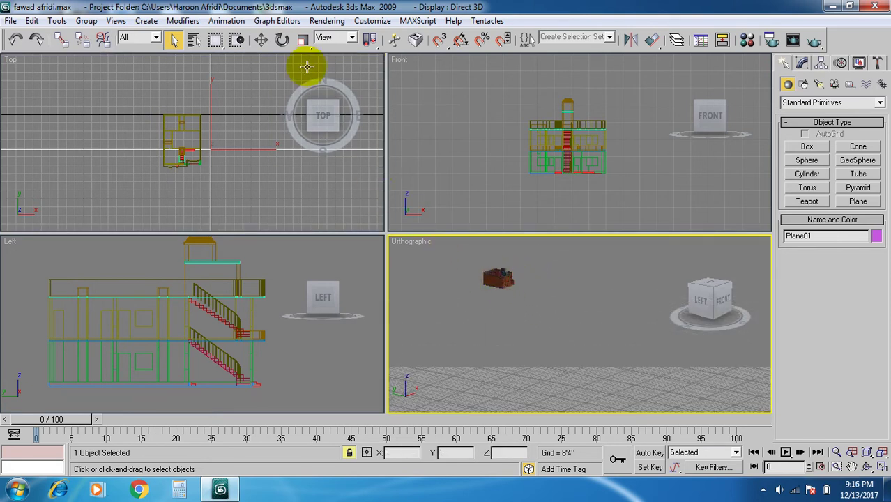
pyautogui.click(267, 45)
pyautogui.moveTo(519, 263); pyautogui.dragTo(527, 307)
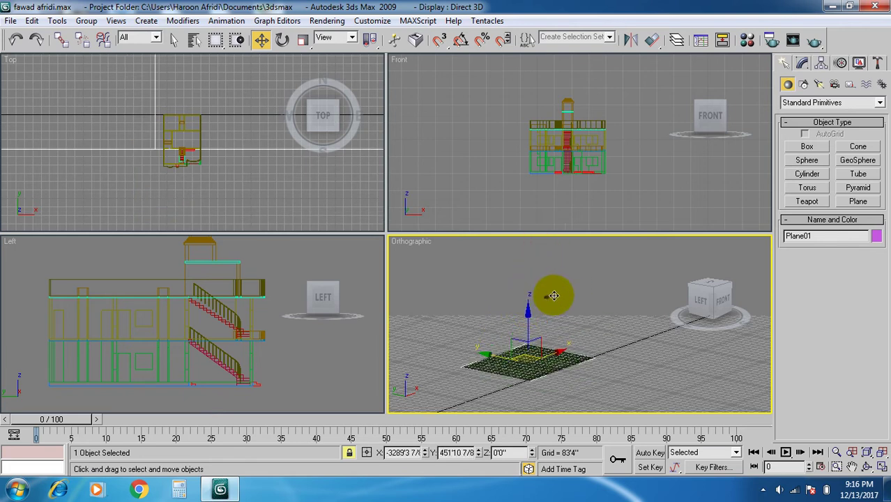
# - Move the grass plane down and sideways in the front view to about X -3321'4", Z -62'6"
pyautogui.scroll(-3, 527, 150)
pyautogui.scroll(-1, 527, 153)
pyautogui.moveTo(610, 107); pyautogui.dragTo(585, 151)
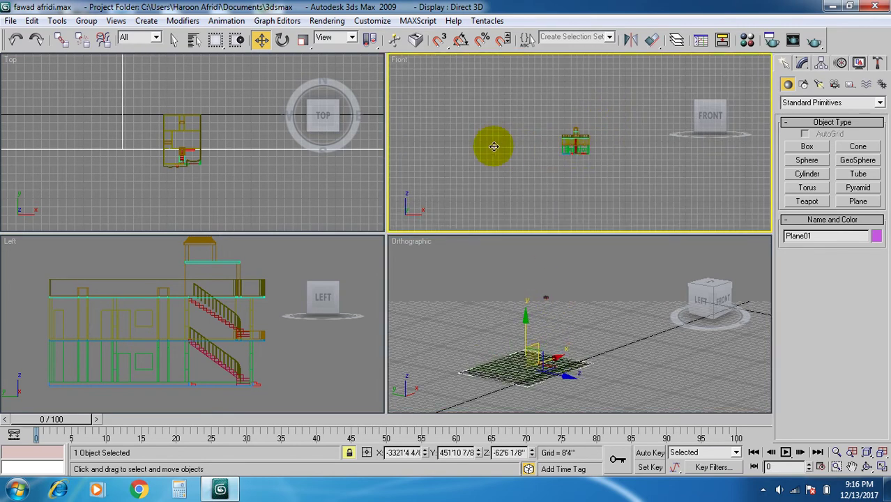
# - Select every house object by name in the scene list, from the first Stair2 shape through Layer:Ground, leaving out Plane01
pyautogui.rightClick(477, 257)
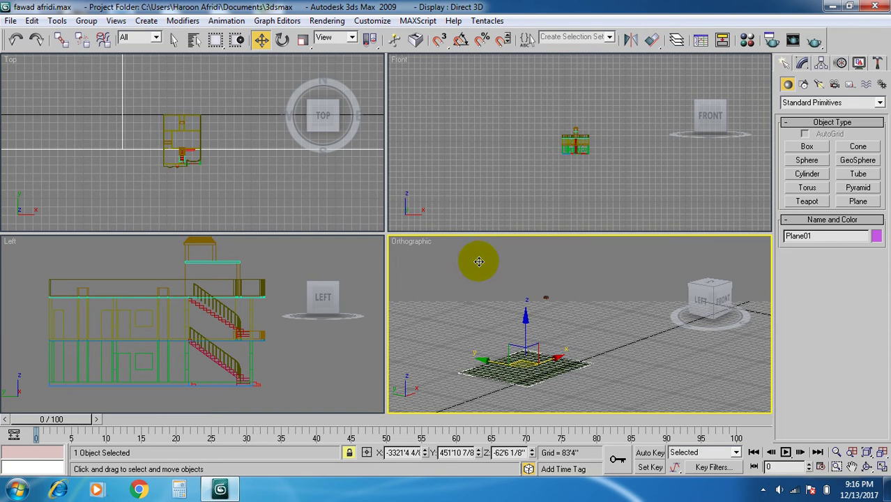
pyautogui.click(173, 40)
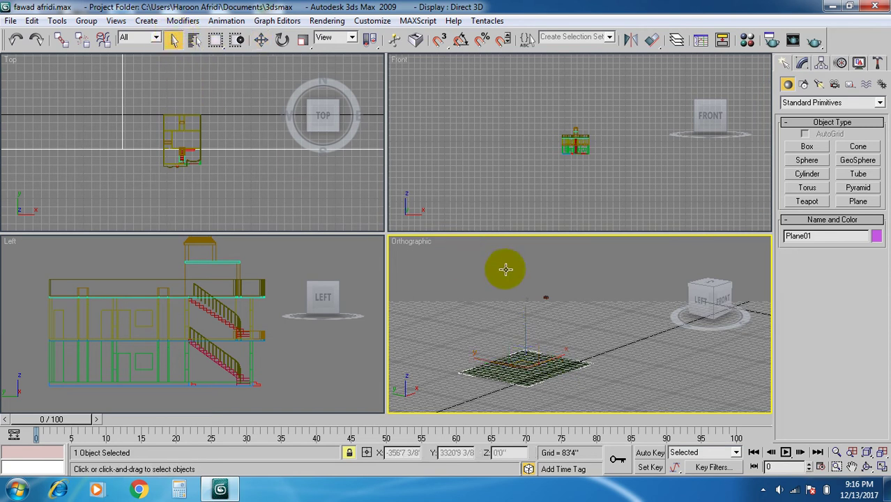
pyautogui.rightClick(621, 110)
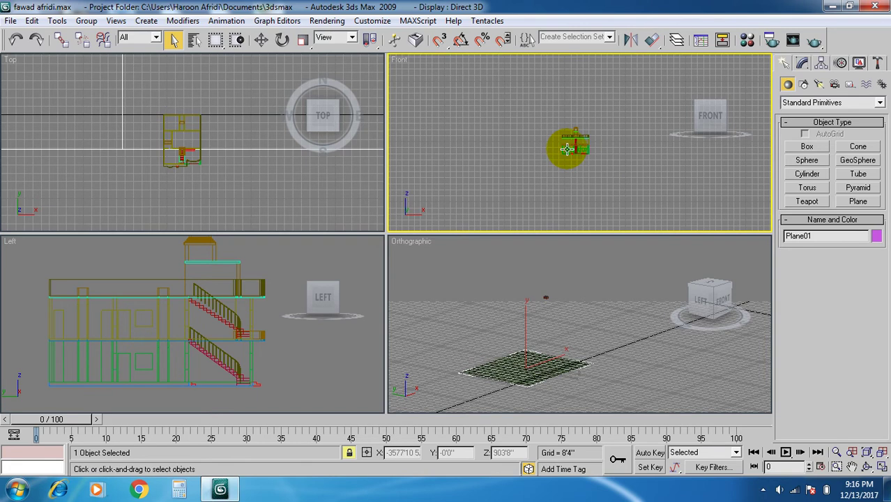
pyautogui.click(193, 40)
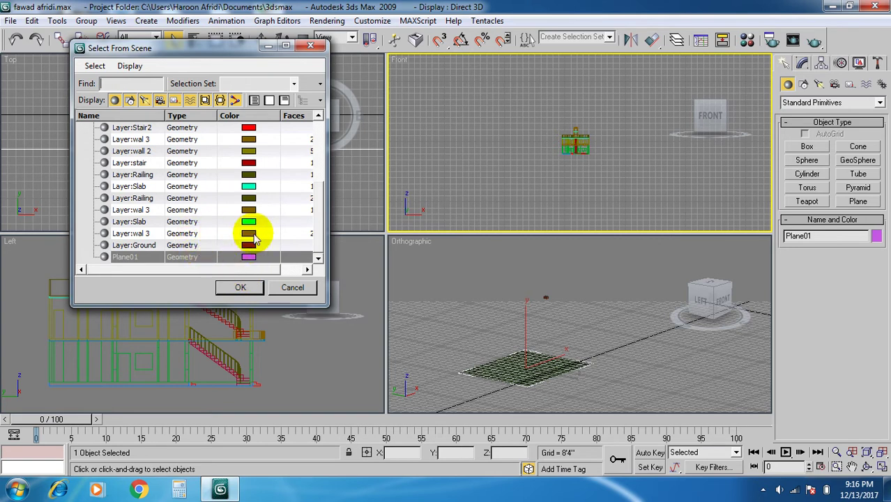
pyautogui.click(160, 237)
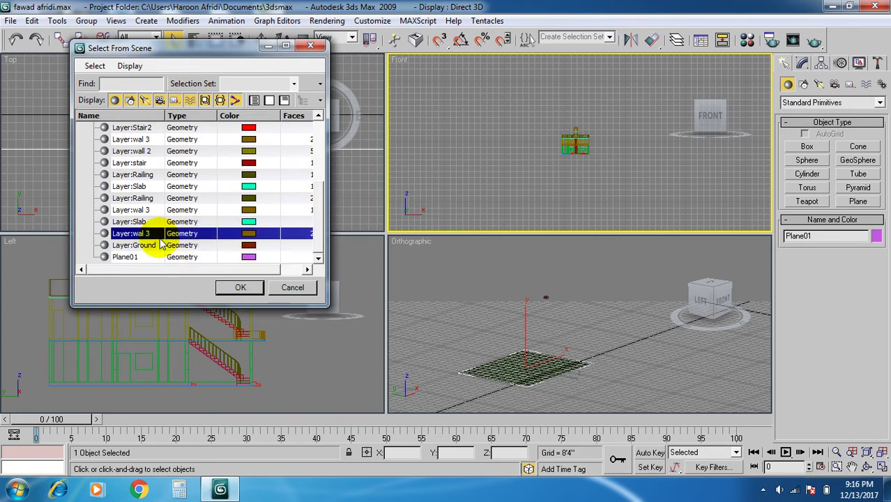
pyautogui.keyDown('ctrl'); pyautogui.click(142, 248); pyautogui.keyUp('ctrl')
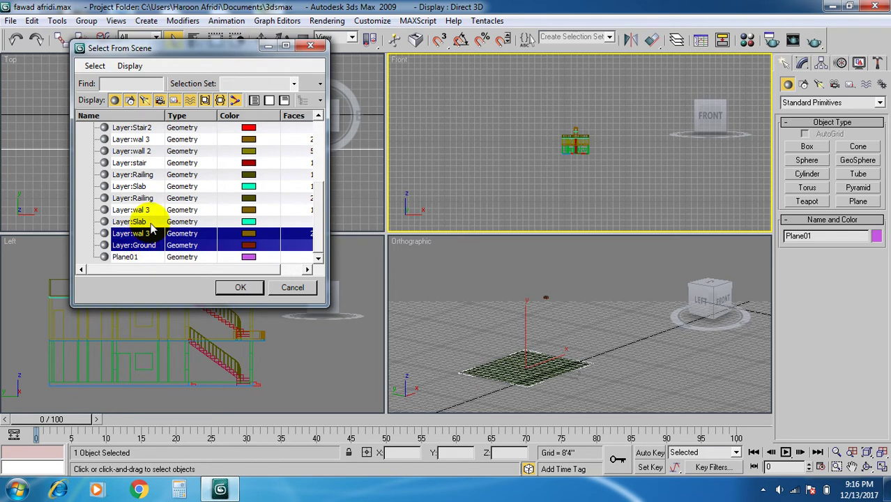
pyautogui.keyDown('shift'); pyautogui.click(149, 210); pyautogui.keyUp('shift')
pyautogui.keyDown('shift'); pyautogui.click(143, 176); pyautogui.keyUp('shift')
pyautogui.keyDown('ctrl'); pyautogui.click(144, 161); pyautogui.keyUp('ctrl')
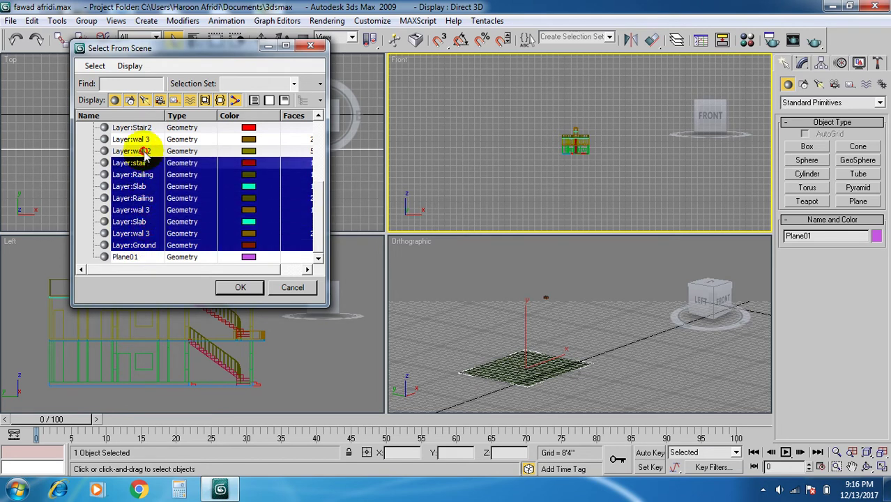
pyautogui.keyDown('ctrl'); pyautogui.click(145, 150); pyautogui.keyUp('ctrl')
pyautogui.keyDown('ctrl'); pyautogui.click(145, 140); pyautogui.keyUp('ctrl')
pyautogui.keyDown('ctrl'); pyautogui.click(146, 128); pyautogui.keyUp('ctrl')
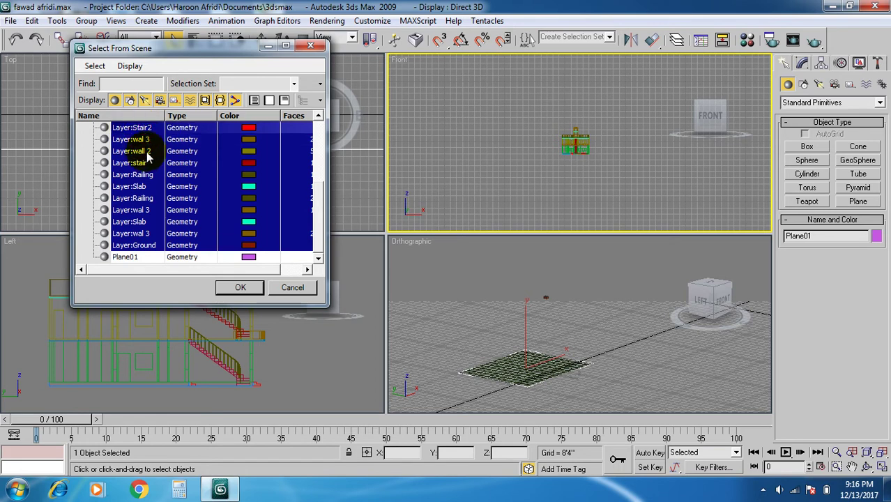
pyautogui.scroll(1, 147, 143)
pyautogui.keyDown('shift'); pyautogui.click(142, 128); pyautogui.keyUp('shift')
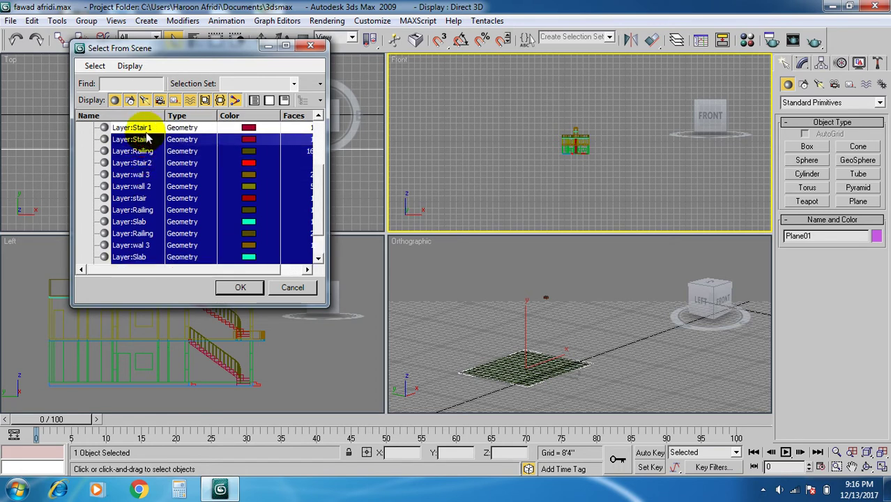
pyautogui.scroll(3, 146, 140)
pyautogui.keyDown('shift'); pyautogui.click(136, 209); pyautogui.keyUp('shift')
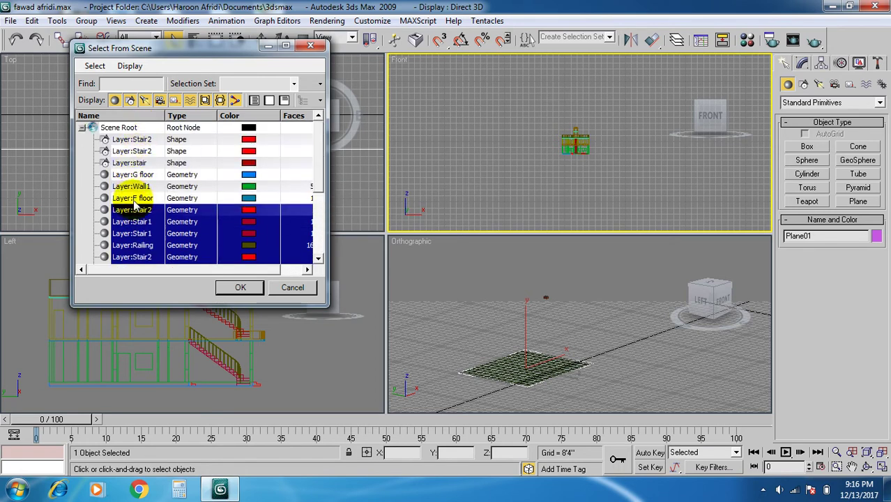
pyautogui.keyDown('shift'); pyautogui.click(136, 198); pyautogui.keyUp('shift')
pyautogui.keyDown('shift'); pyautogui.click(140, 186); pyautogui.keyUp('shift')
pyautogui.keyDown('shift'); pyautogui.click(139, 162); pyautogui.keyUp('shift')
pyautogui.keyDown('shift'); pyautogui.click(142, 151); pyautogui.keyUp('shift')
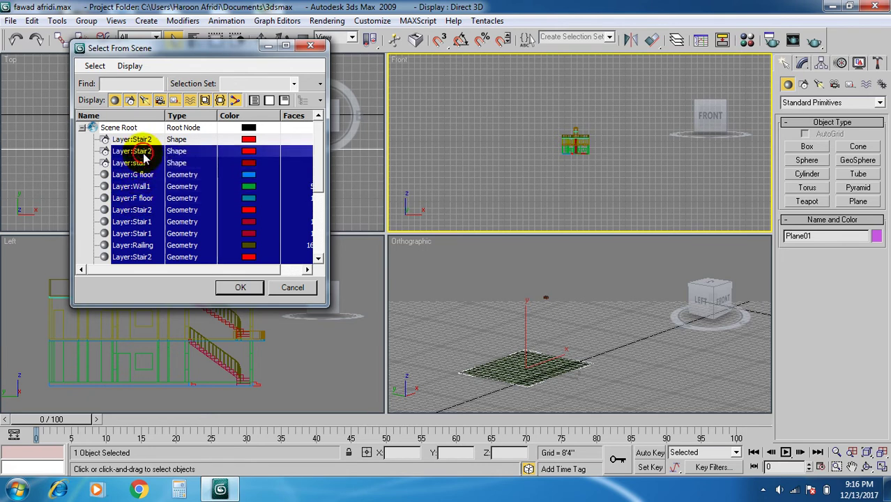
pyautogui.keyDown('shift'); pyautogui.click(143, 139); pyautogui.keyUp('shift')
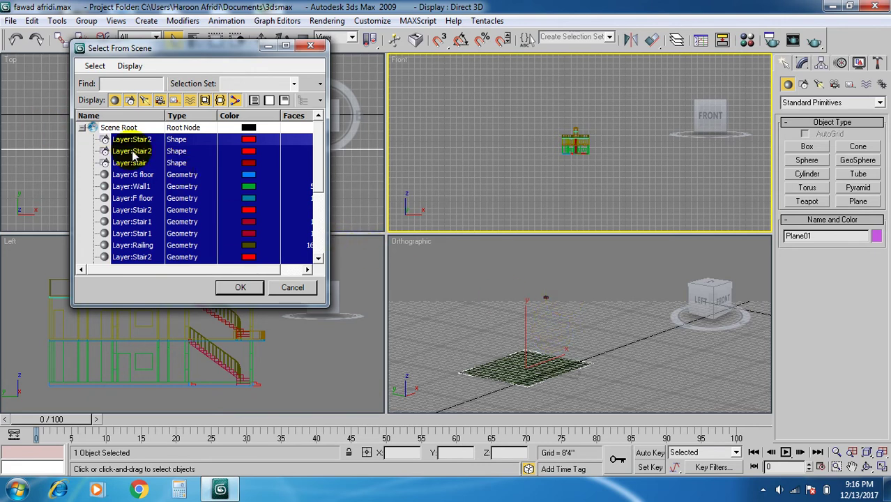
pyautogui.click(241, 289)
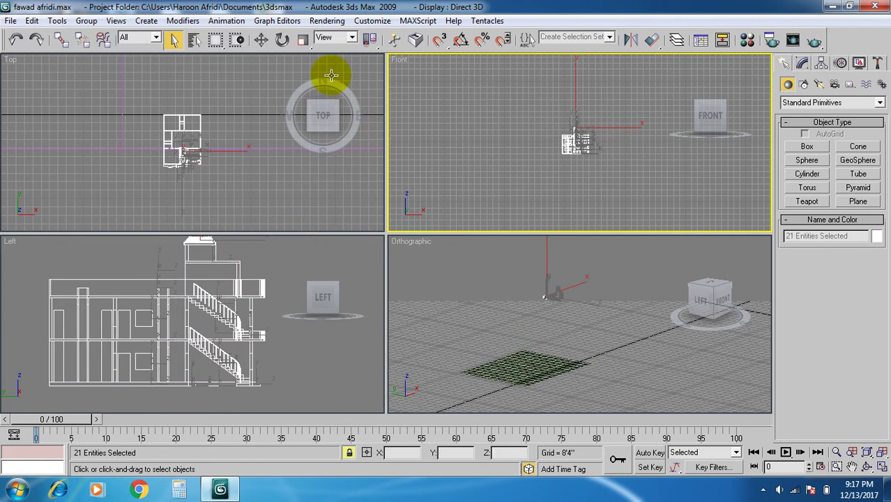
# - Move the selected house down in the front view and across onto the grass plane in the orthographic view
pyautogui.click(259, 41)
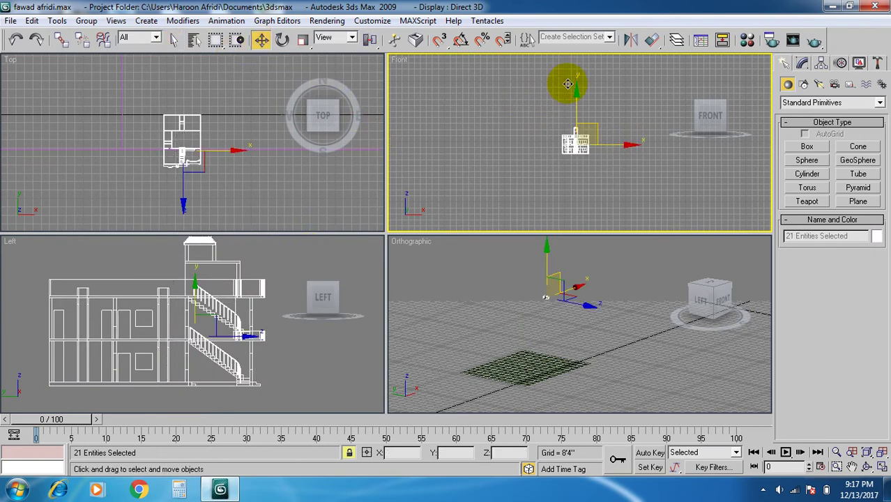
pyautogui.moveTo(577, 94); pyautogui.dragTo(577, 159)
pyautogui.moveTo(580, 294); pyautogui.dragTo(497, 326)
pyautogui.moveTo(422, 324); pyautogui.dragTo(564, 346)
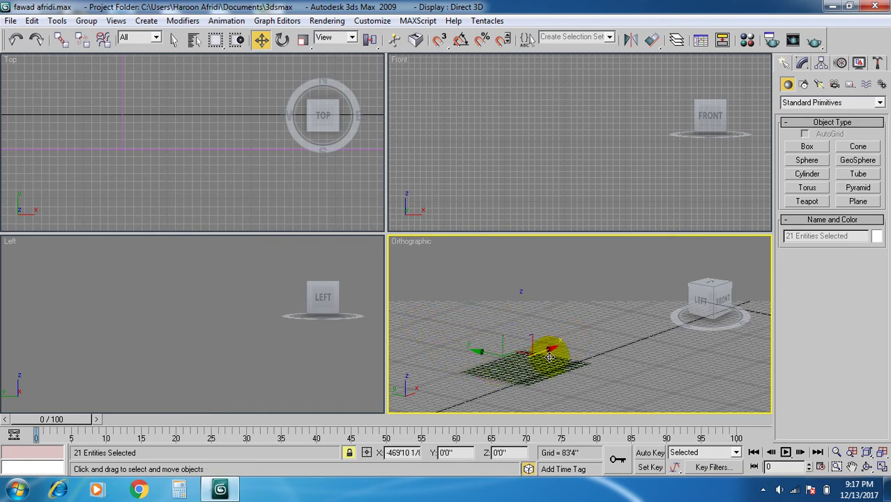
pyautogui.scroll(10, 511, 381)
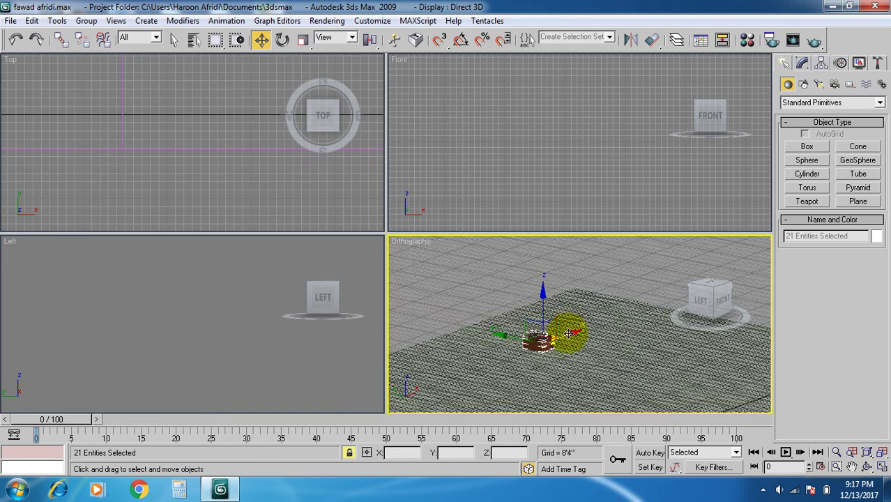
pyautogui.scroll(-2, 564, 333)
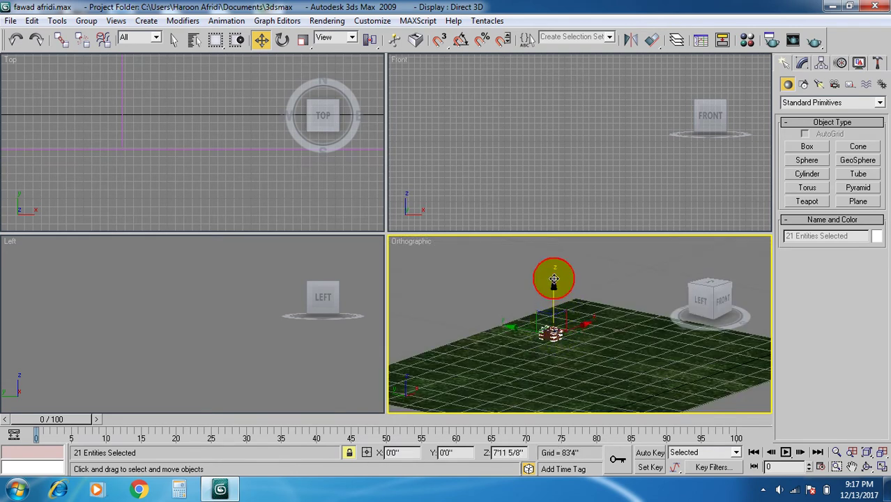
# - Examine the house's placement on the grass plane from close up in the orthographic view
pyautogui.scroll(4, 557, 314)
pyautogui.moveTo(544, 332); pyautogui.dragTo(550, 327, button='middle')
pyautogui.middleClick(543, 155)
pyautogui.scroll(-8, 541, 159)
pyautogui.moveTo(540, 159); pyautogui.dragTo(549, 169, button='middle')
pyautogui.scroll(3, 535, 162)
pyautogui.scroll(3, 481, 167)
pyautogui.moveTo(482, 168); pyautogui.dragTo(666, 165, button='middle')
pyautogui.scroll(3, 549, 183)
pyautogui.moveTo(532, 184); pyautogui.dragTo(572, 139, button='middle')
pyautogui.scroll(4, 539, 204)
pyautogui.scroll(1, 484, 212)
pyautogui.moveTo(483, 214); pyautogui.dragTo(513, 155, button='middle')
pyautogui.scroll(1, 520, 155)
pyautogui.keyDown('alt'); pyautogui.moveTo(522, 264); pyautogui.dragTo(527, 288, button='middle'); pyautogui.keyUp('alt')
# - Nudge the house slightly along the X axis in the front view
pyautogui.rightClick(547, 189)
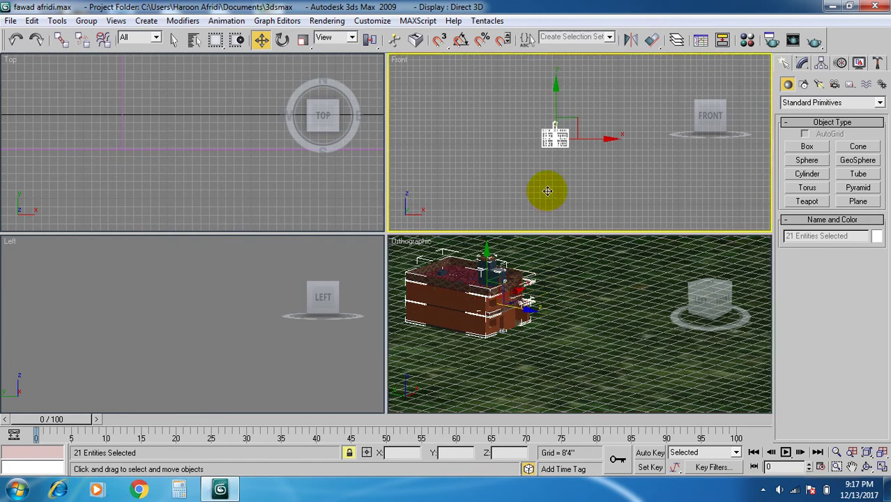
pyautogui.scroll(-2, 600, 179)
pyautogui.moveTo(568, 150); pyautogui.dragTo(435, 90)
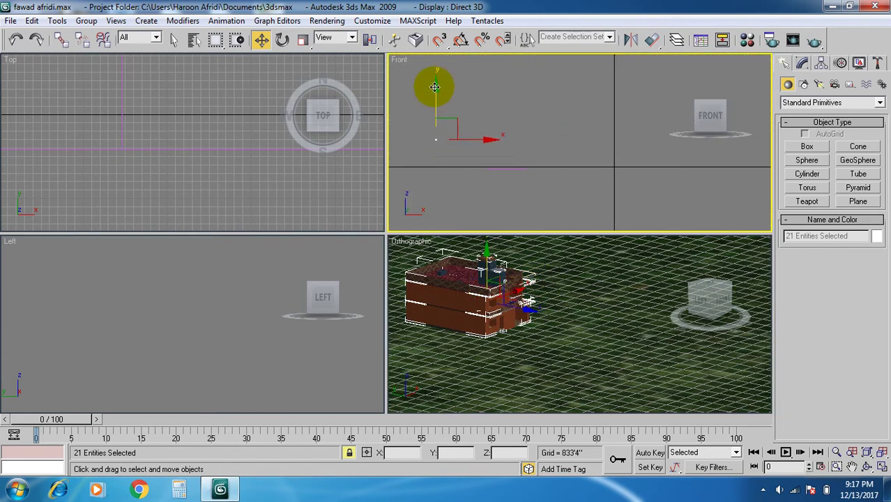
pyautogui.moveTo(487, 140); pyautogui.dragTo(489, 159)
# - Check how the base of the house meets the grass plane and try a small vertical adjustment
pyautogui.moveTo(521, 305)
pyautogui.mouseDown(button='middle')
pyautogui.moveTo(521, 328)
pyautogui.moveTo(535, 323)
pyautogui.mouseUp(button='middle')
pyautogui.scroll(6, 535, 324)
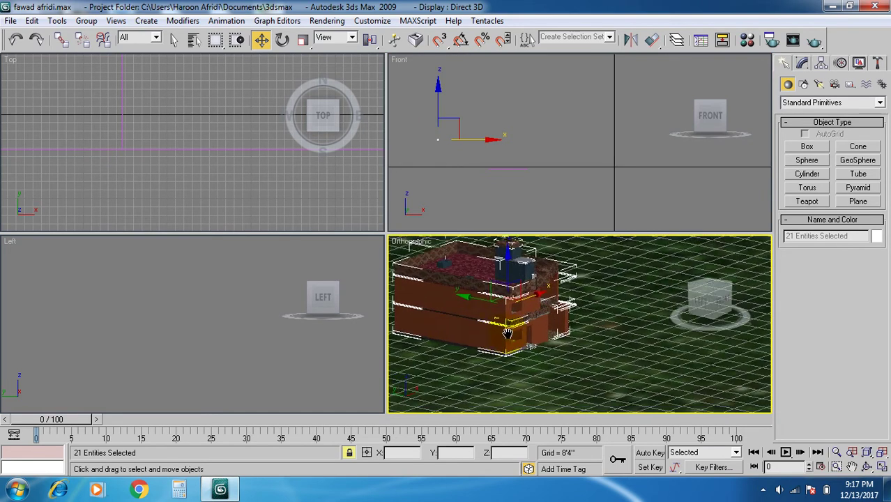
pyautogui.scroll(-6, 515, 334)
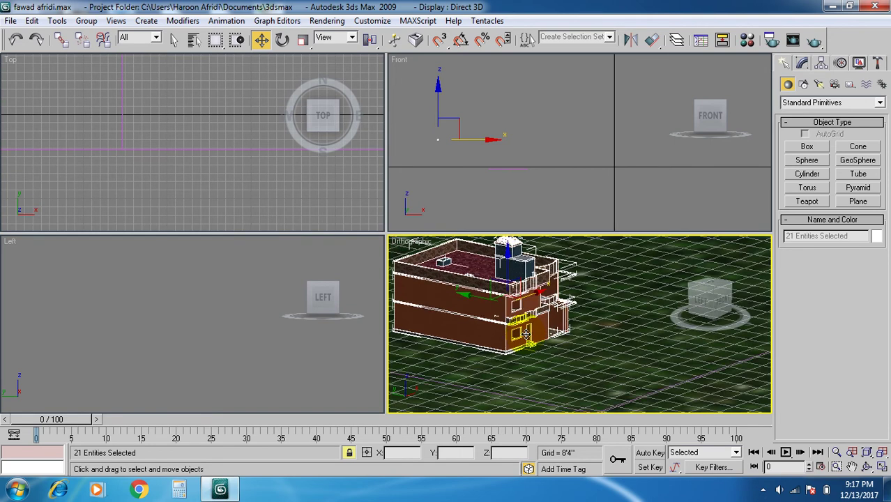
pyautogui.moveTo(531, 335); pyautogui.dragTo(544, 361, button='middle')
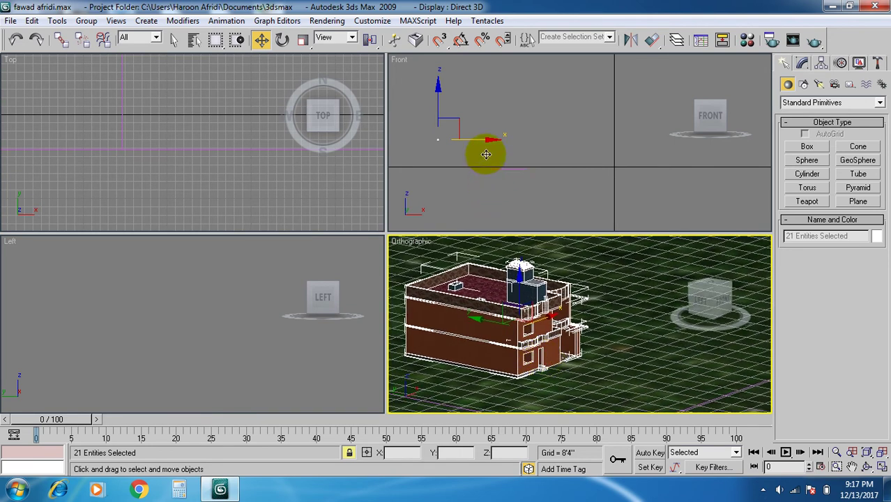
pyautogui.moveTo(519, 276); pyautogui.dragTo(524, 277)
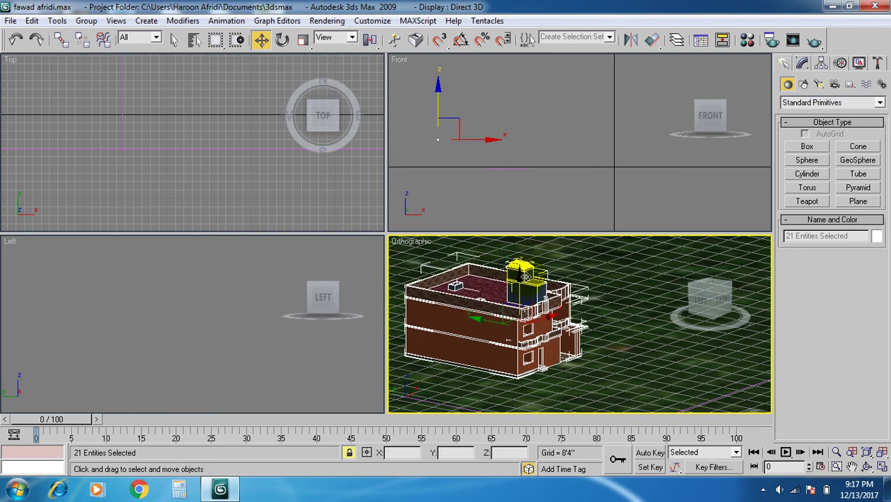
pyautogui.scroll(-4, 529, 273)
pyautogui.moveTo(567, 310); pyautogui.dragTo(552, 293, button='middle')
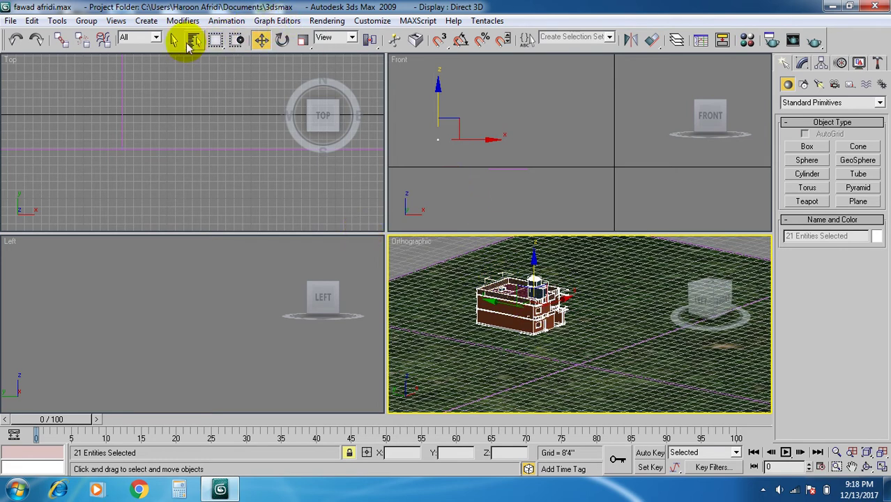
# - Select Plane01 by name in the scene list and delete it
pyautogui.click(194, 40)
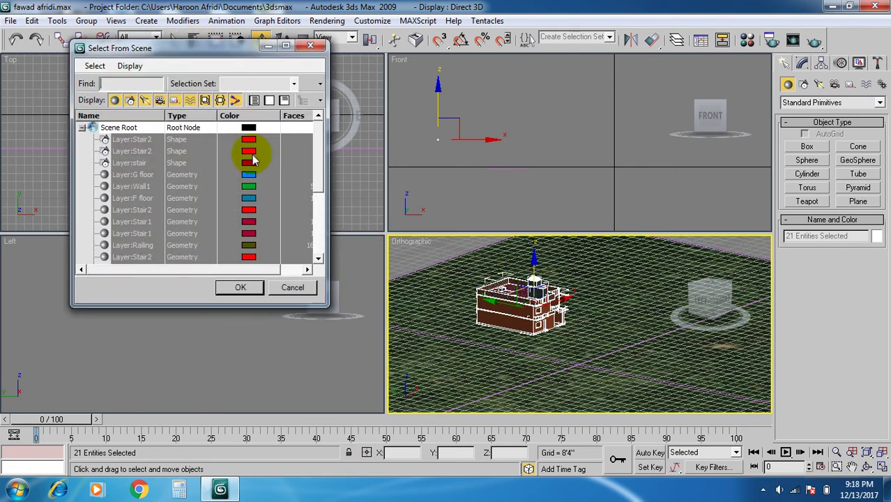
pyautogui.click(318, 259)
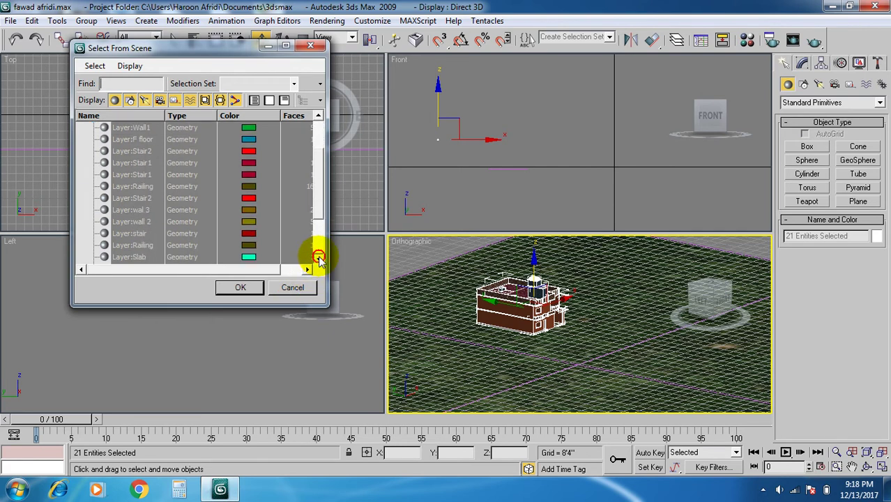
pyautogui.click(319, 259)
pyautogui.click(131, 257)
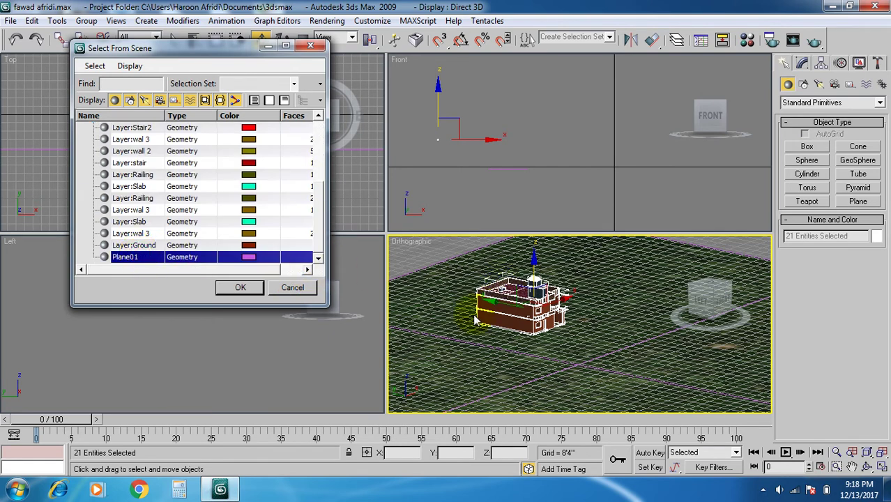
pyautogui.click(240, 287)
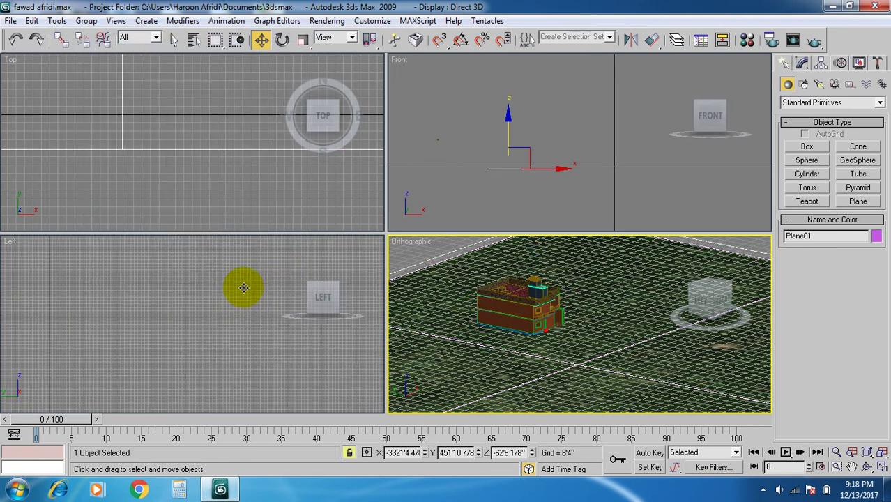
pyautogui.press('Delete')
# - Select all parts of the house with a selection region in the front view
pyautogui.moveTo(587, 302); pyautogui.dragTo(567, 315, button='middle')
pyautogui.click(524, 179)
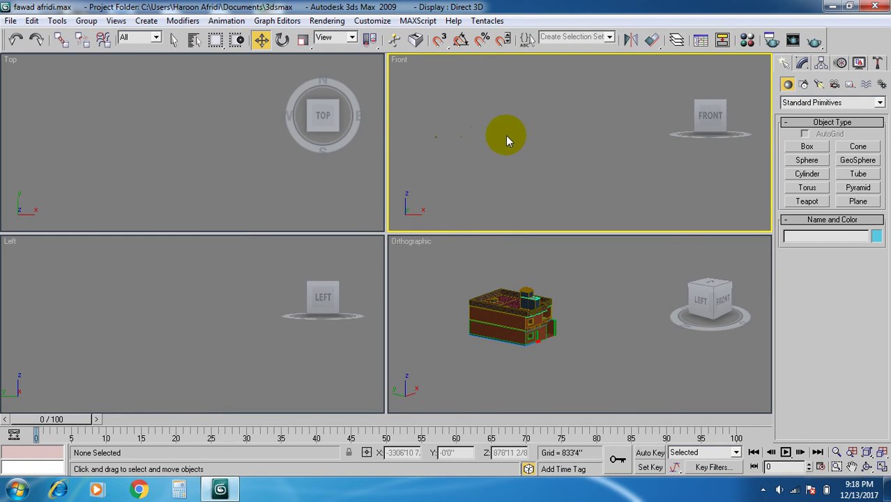
pyautogui.moveTo(402, 138); pyautogui.dragTo(532, 135, button='middle')
pyautogui.scroll(8, 536, 168)
pyautogui.moveTo(424, 179); pyautogui.dragTo(521, 141, button='middle')
pyautogui.scroll(4, 471, 170)
pyautogui.moveTo(460, 170); pyautogui.dragTo(540, 171, button='middle')
pyautogui.scroll(4, 481, 171)
pyautogui.moveTo(482, 175); pyautogui.dragTo(581, 175, button='middle')
pyautogui.moveTo(606, 87); pyautogui.dragTo(479, 190)
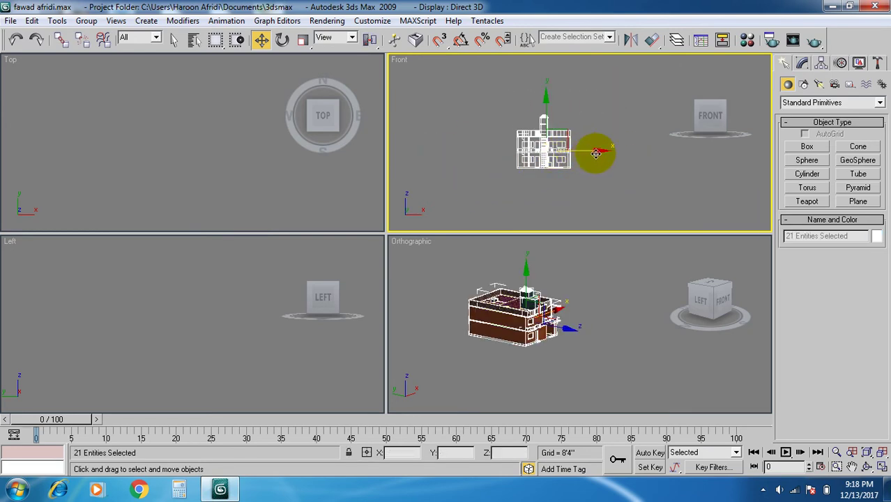
# - Clear the house selection in the front view
pyautogui.scroll(-10, 596, 152)
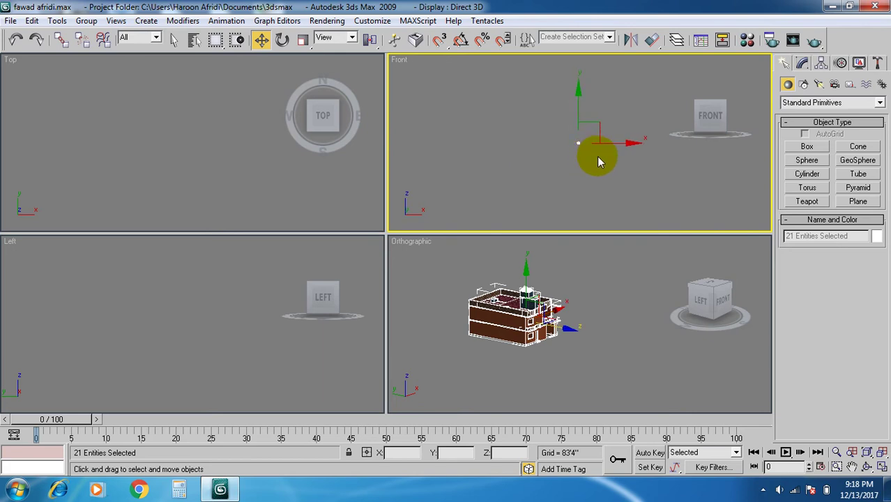
pyautogui.moveTo(597, 162); pyautogui.dragTo(512, 145, button='middle')
pyautogui.scroll(-10, 531, 160)
pyautogui.moveTo(554, 165); pyautogui.dragTo(467, 162, button='middle')
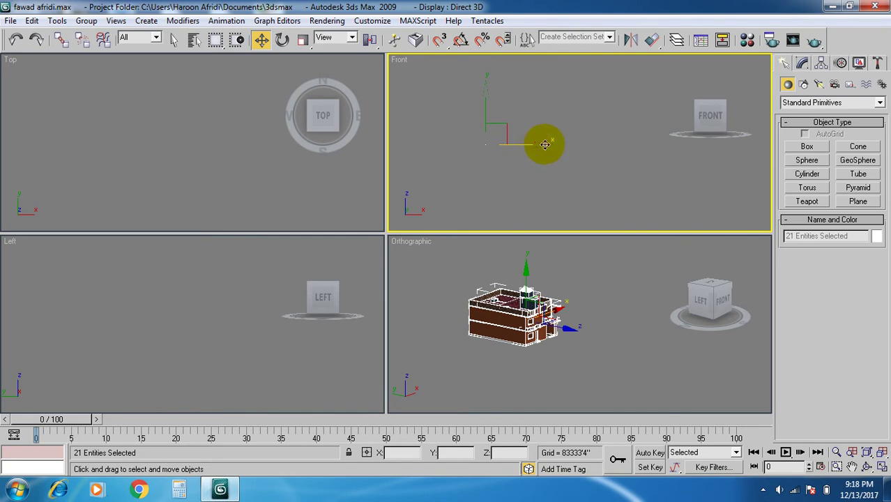
pyautogui.click(552, 147)
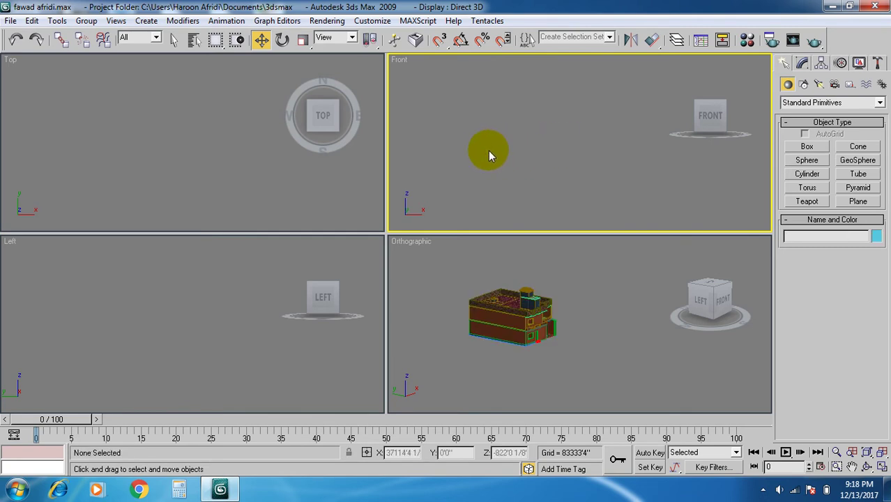
# - Select the whole distant house with a selection region in the orthographic view
pyautogui.moveTo(202, 276); pyautogui.dragTo(198, 293, button='middle')
pyautogui.click(195, 295)
pyautogui.click(551, 282)
pyautogui.scroll(-6, 553, 290)
pyautogui.scroll(-2, 555, 302)
pyautogui.scroll(1, 564, 330)
pyautogui.moveTo(564, 331); pyautogui.dragTo(573, 314, button='middle')
pyautogui.scroll(1, 555, 318)
pyautogui.scroll(2, 541, 322)
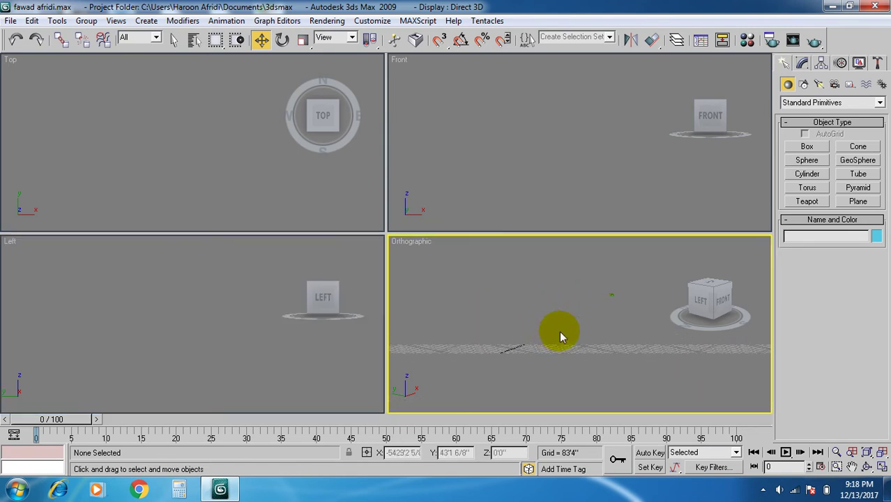
pyautogui.moveTo(632, 276); pyautogui.dragTo(594, 316)
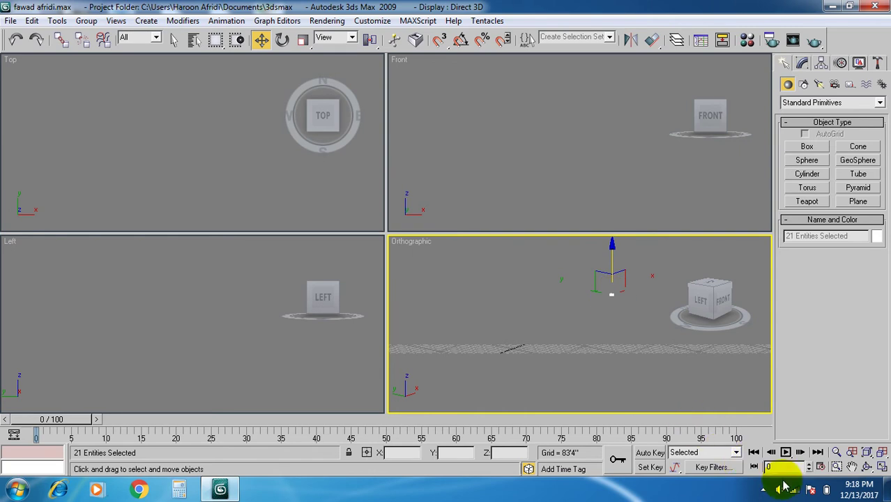
pyautogui.click(762, 489)
pyautogui.click(741, 422)
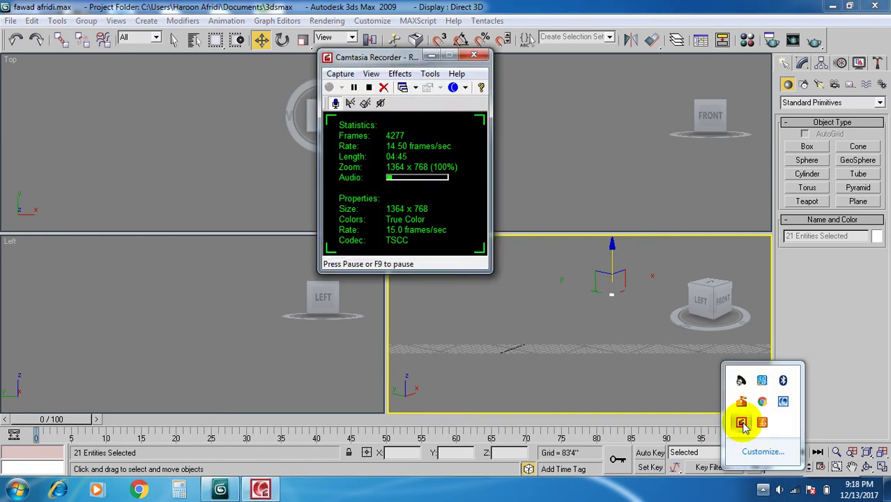
pyautogui.click(353, 88)
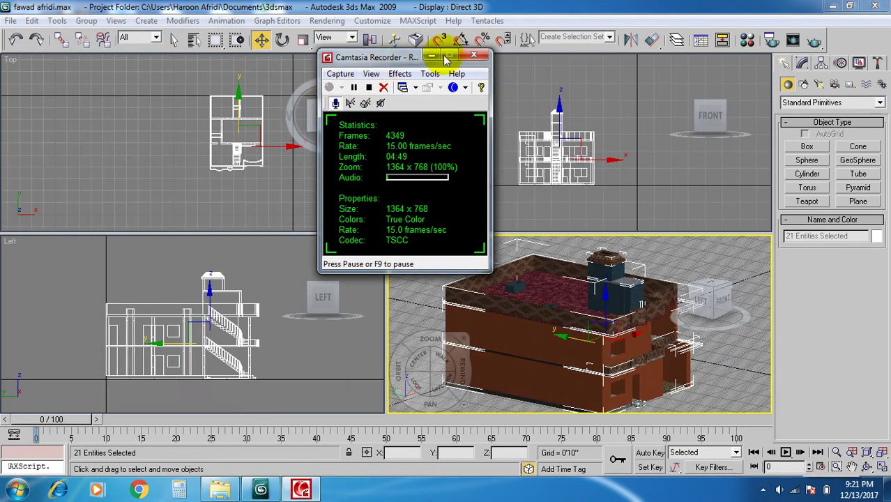
pyautogui.click(431, 55)
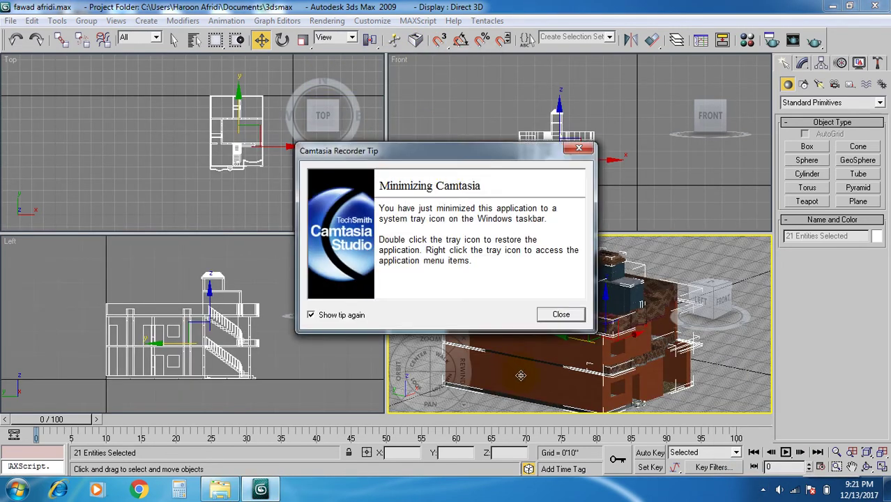
pyautogui.click(561, 316)
# - Draw a rectangular plane around the house in the top view, about 117'9" wide and 86'7" long
pyautogui.press('u')
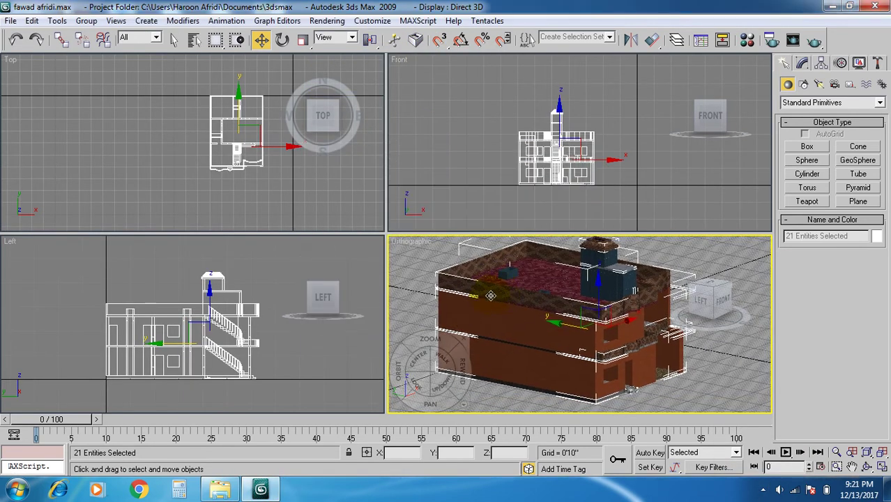
pyautogui.scroll(3, 163, 106)
pyautogui.moveTo(155, 165); pyautogui.dragTo(106, 163, button='middle')
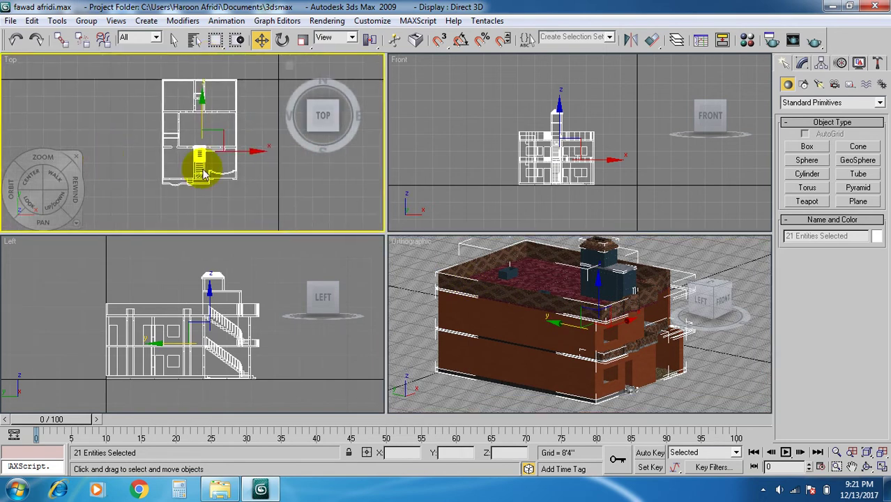
pyautogui.click(858, 202)
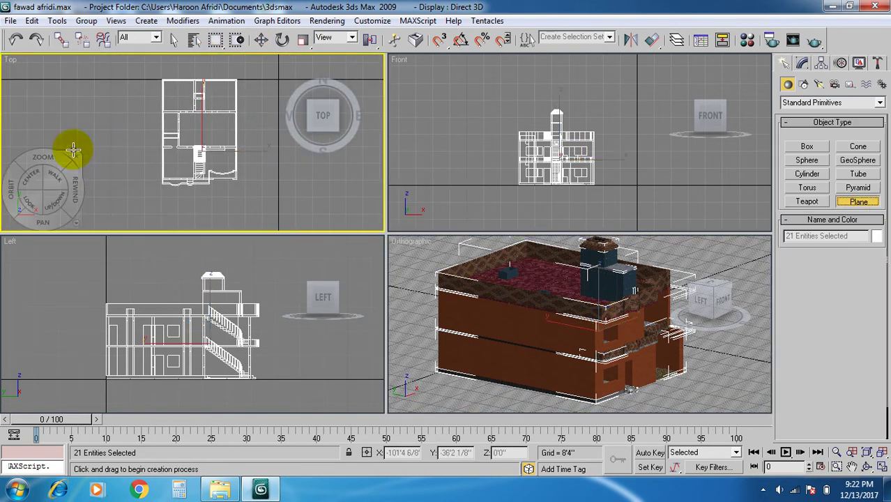
pyautogui.scroll(-2, 102, 99)
pyautogui.moveTo(119, 93); pyautogui.dragTo(286, 216)
pyautogui.click(764, 490)
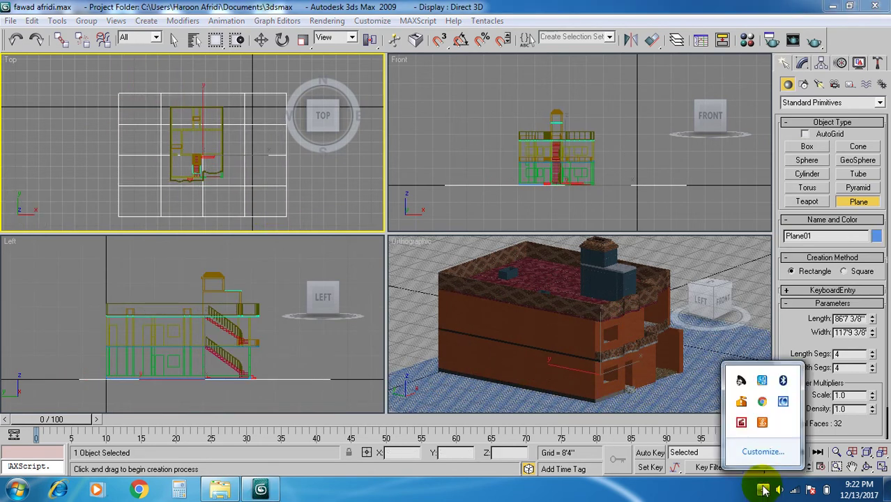
pyautogui.click(725, 492)
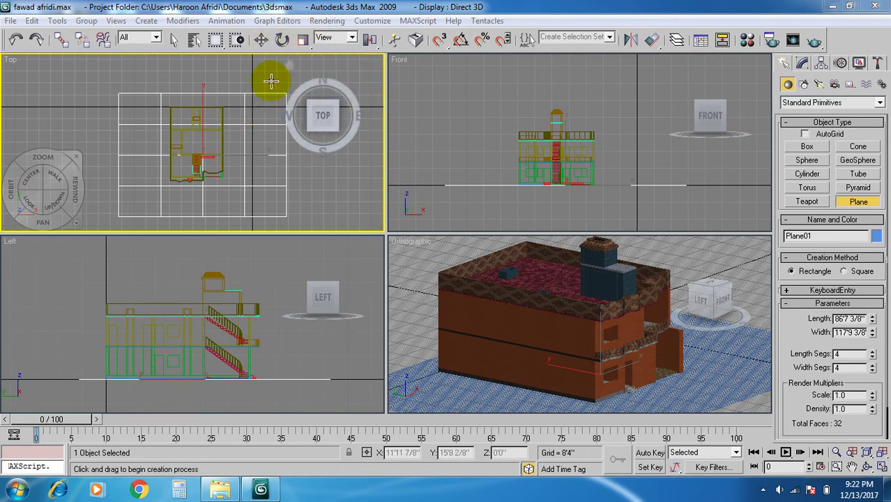
# - Scale the plane up to about 805% in X and Y so it forms a large ground around the house
pyautogui.click(303, 39)
pyautogui.moveTo(222, 149); pyautogui.dragTo(238, 427)
pyautogui.rightClick(238, 426)
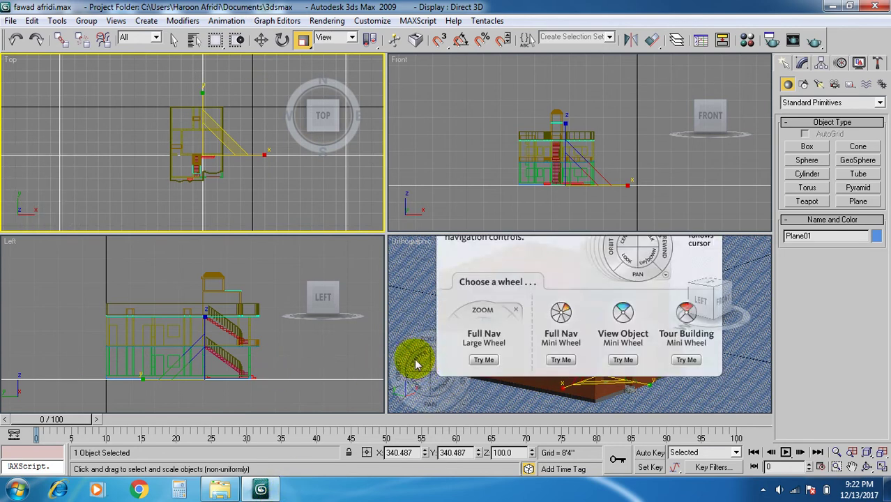
pyautogui.click(408, 292)
pyautogui.scroll(-4, 409, 292)
pyautogui.moveTo(523, 334); pyautogui.dragTo(487, 296, button='middle')
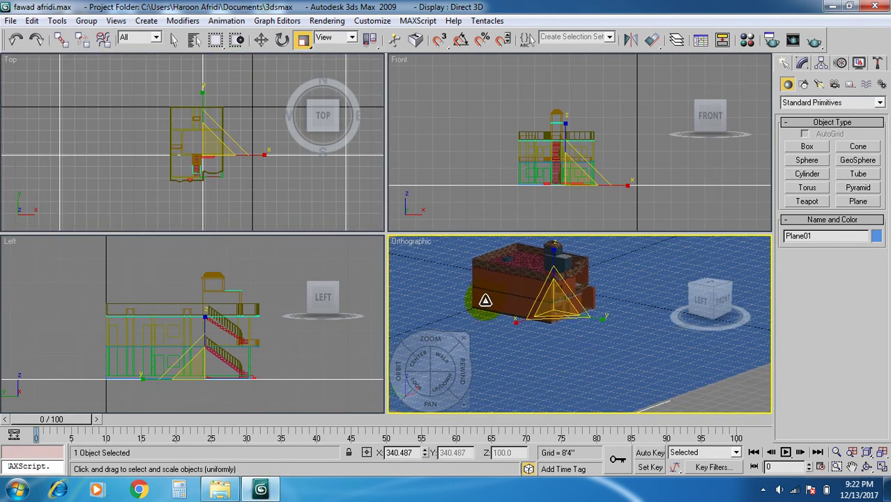
pyautogui.moveTo(557, 302); pyautogui.dragTo(556, 208)
pyautogui.moveTo(563, 380); pyautogui.dragTo(557, 367, button='middle')
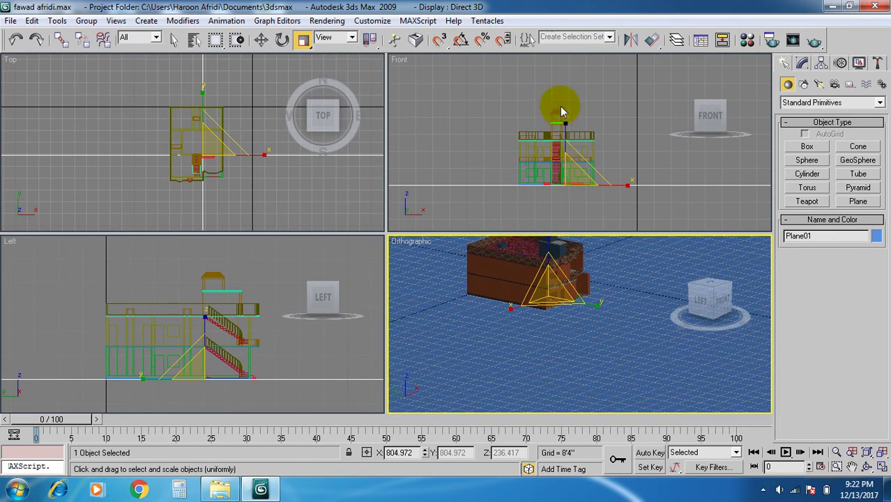
# - Move the ground plane vertically to a height of about 0'2 2/8" at the house's base
pyautogui.click(260, 40)
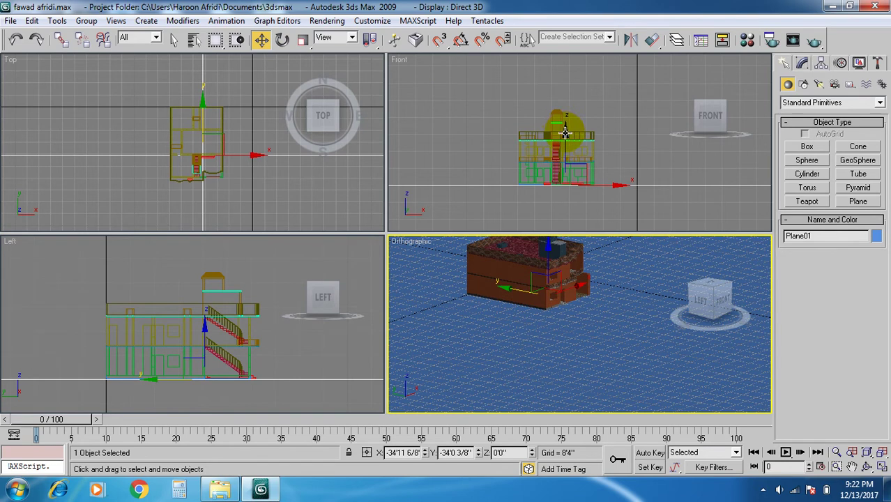
pyautogui.click(565, 133)
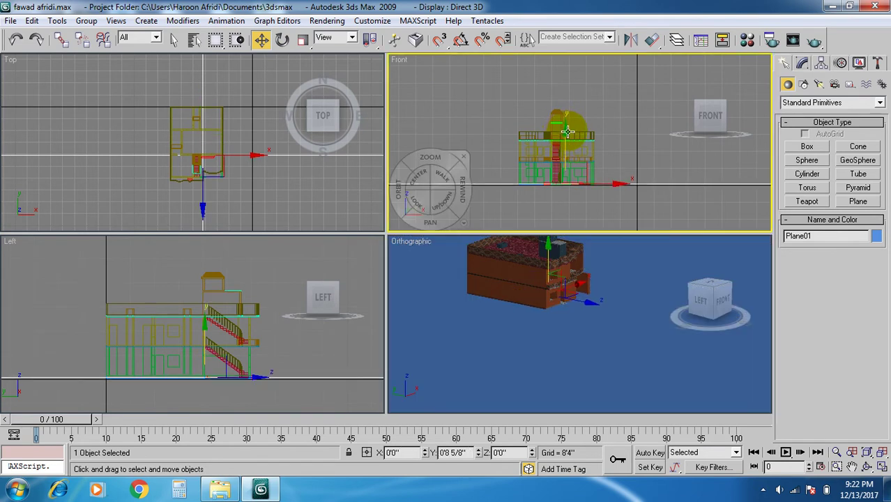
pyautogui.scroll(6, 570, 364)
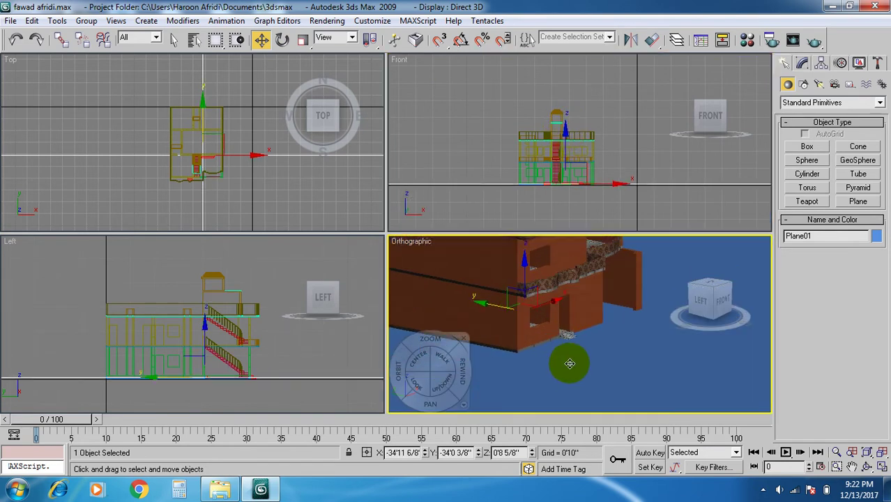
pyautogui.scroll(2, 570, 365)
pyautogui.moveTo(534, 268); pyautogui.dragTo(542, 273)
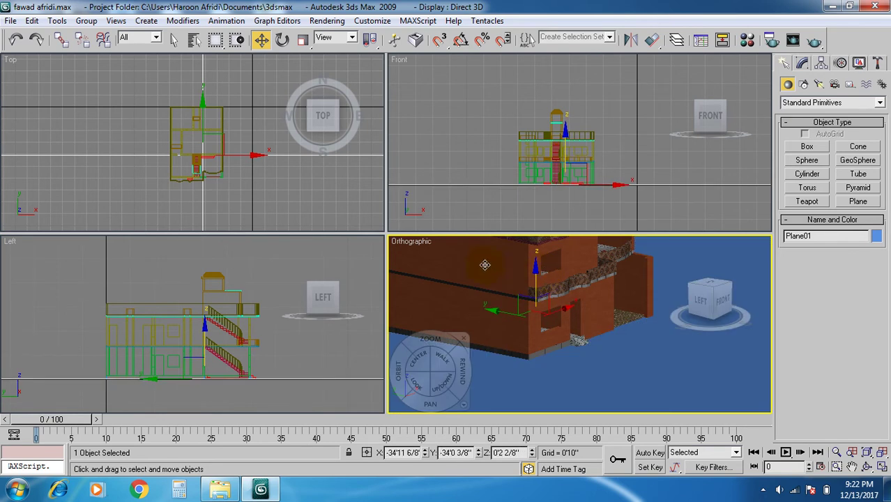
# - Fine-tune the ground plane's height in the front view to about 0'1 6/8", checking it against the entrance steps
pyautogui.scroll(7, 567, 367)
pyautogui.scroll(-3, 584, 386)
pyautogui.scroll(2, 584, 386)
pyautogui.scroll(3, 561, 199)
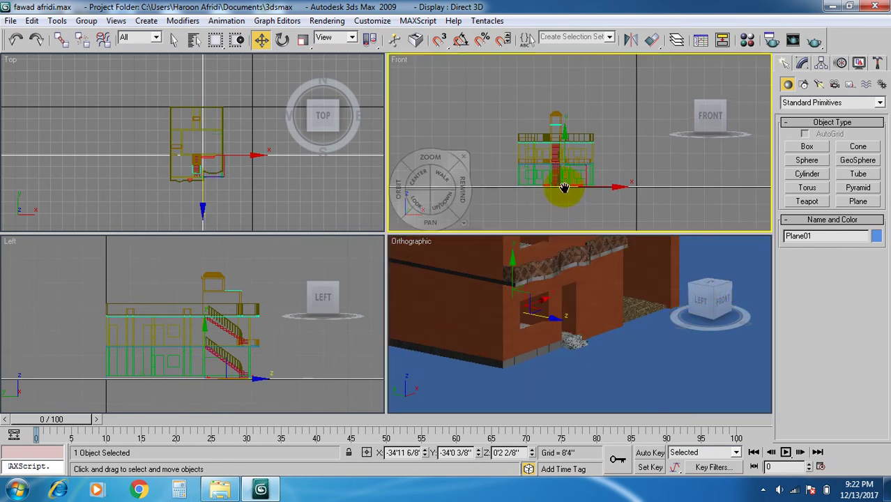
pyautogui.scroll(4, 561, 198)
pyautogui.scroll(3, 549, 365)
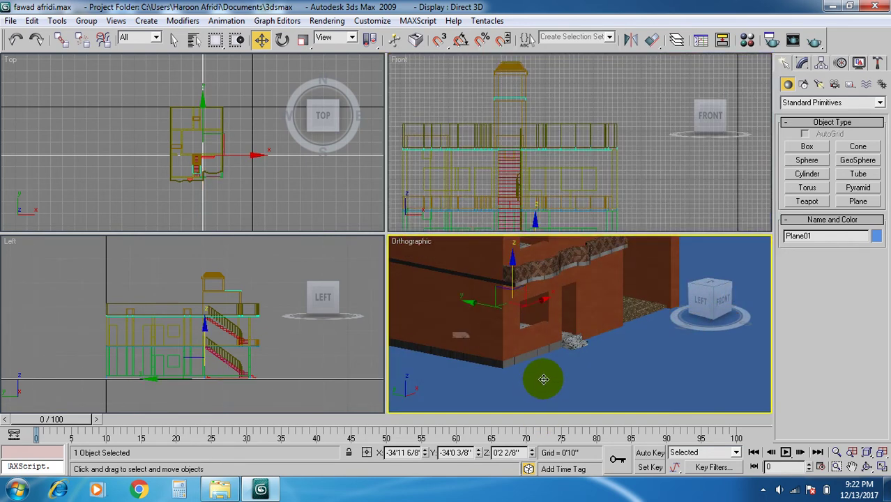
pyautogui.scroll(2, 549, 364)
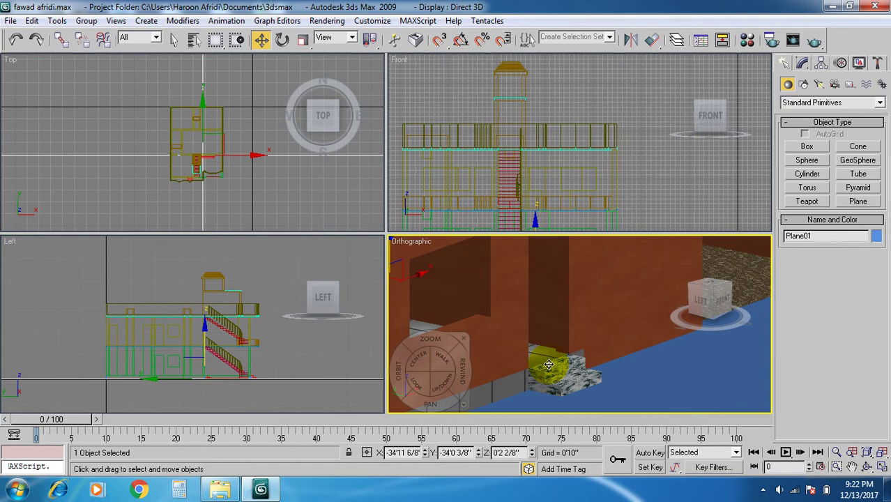
pyautogui.middleClick(547, 187)
pyautogui.moveTo(547, 186); pyautogui.dragTo(540, 138, button='middle')
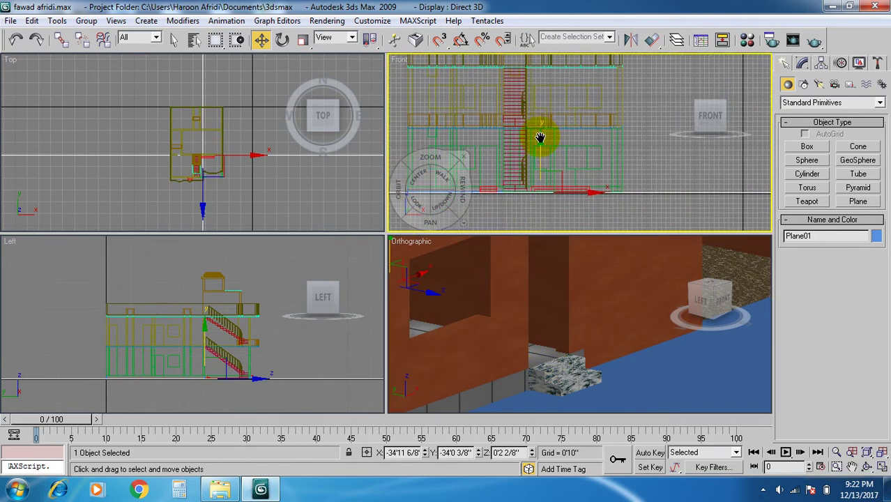
pyautogui.moveTo(541, 142); pyautogui.dragTo(547, 146)
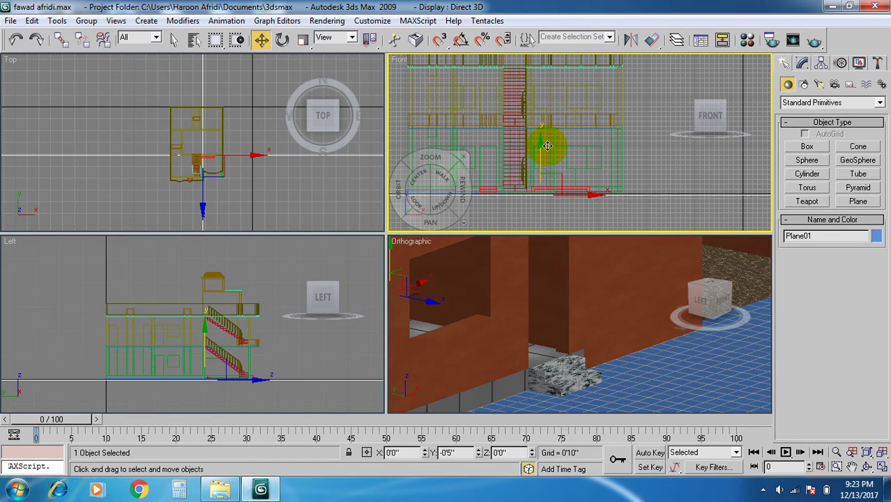
pyautogui.moveTo(547, 146); pyautogui.dragTo(547, 144)
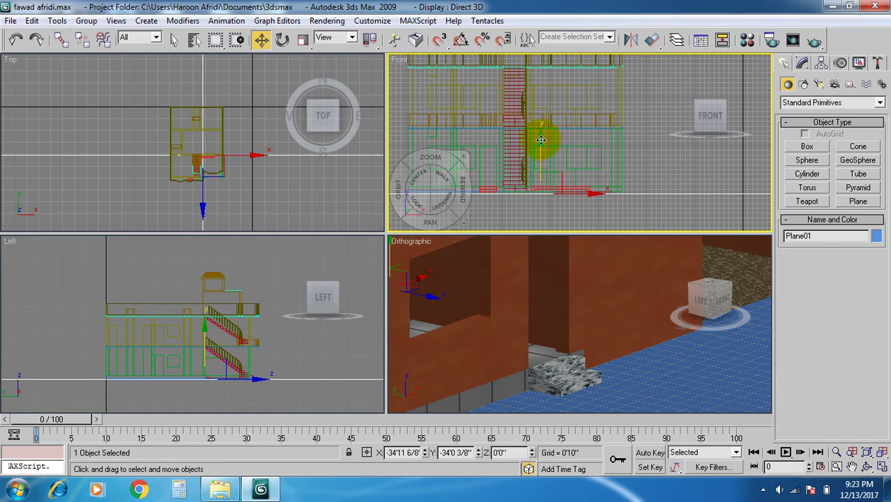
pyautogui.moveTo(541, 140); pyautogui.dragTo(541, 139)
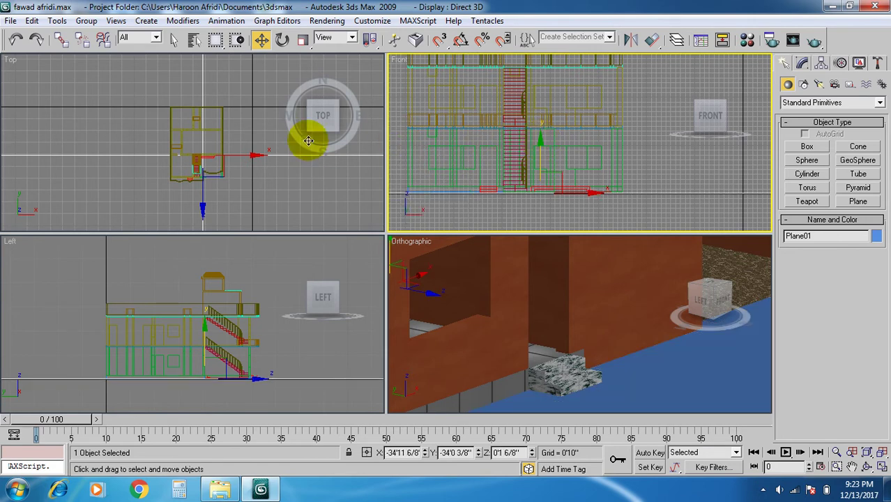
# - Give the unused material 10 - Default a diffuse bitmap map using GRASS2.JPG from the maps\Ground folder
pyautogui.press('m')
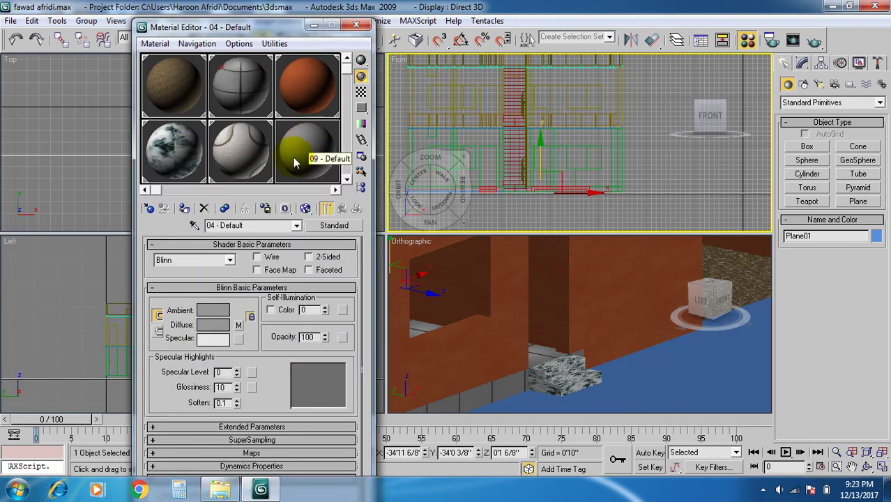
pyautogui.click(335, 189)
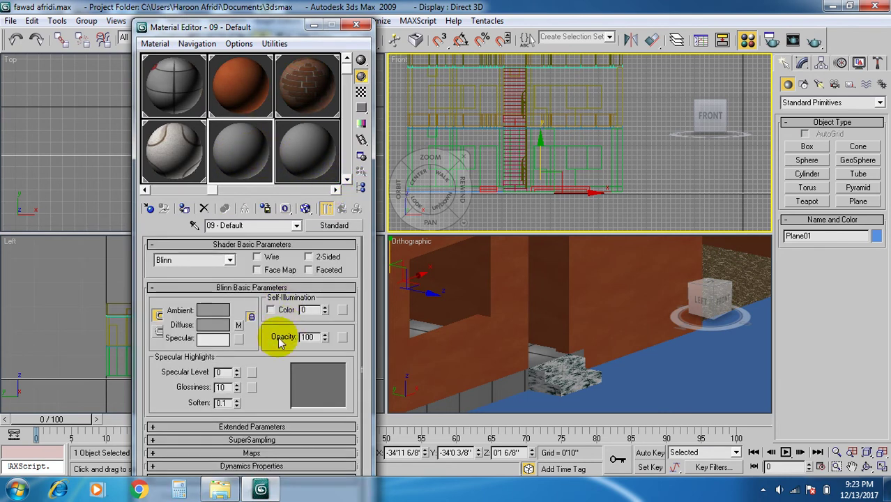
pyautogui.click(311, 159)
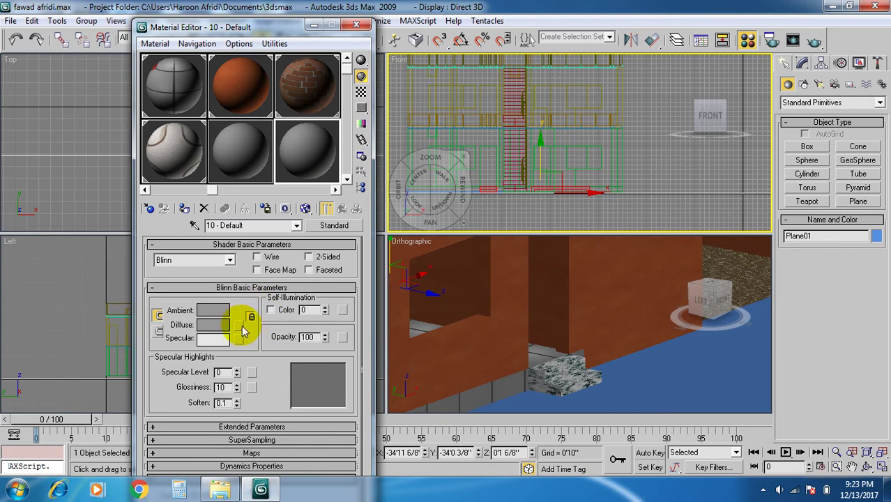
pyautogui.click(239, 324)
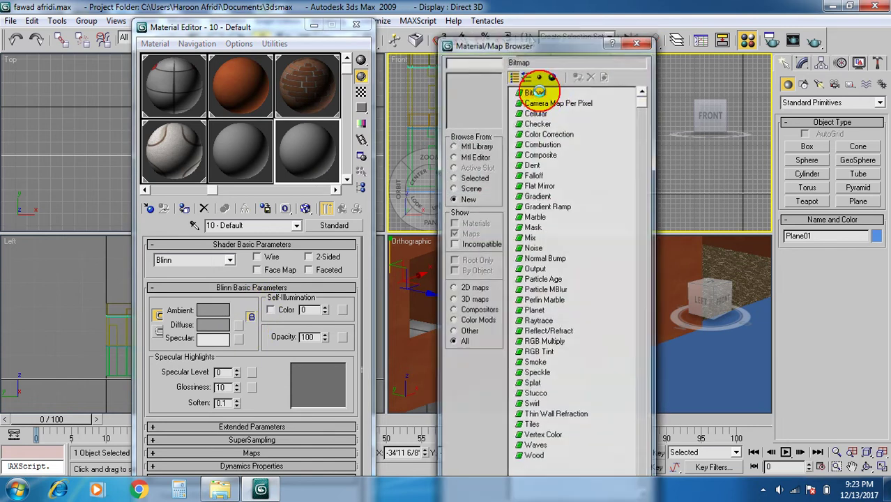
pyautogui.doubleClick(535, 92)
pyautogui.click(186, 52)
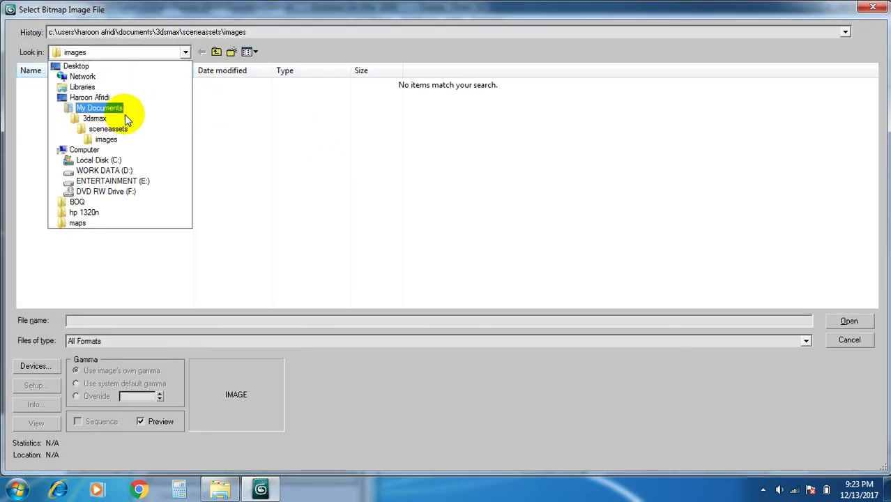
pyautogui.click(111, 66)
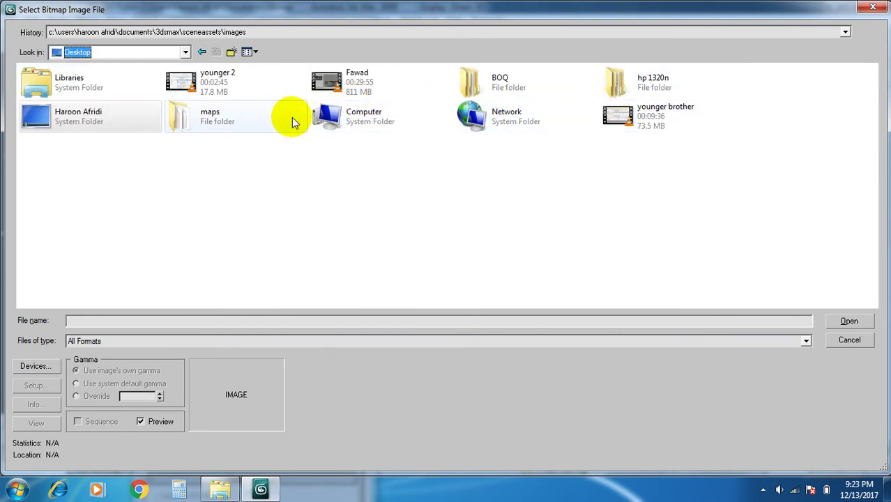
pyautogui.doubleClick(213, 115)
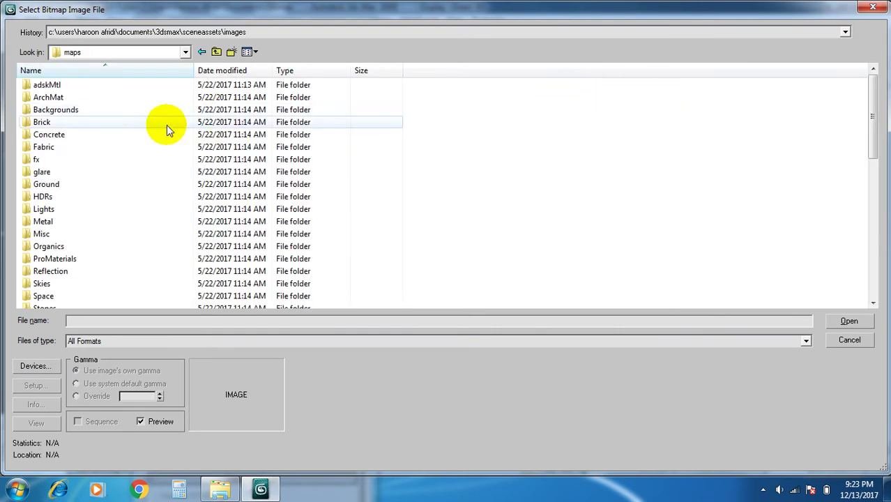
pyautogui.doubleClick(75, 183)
pyautogui.doubleClick(487, 124)
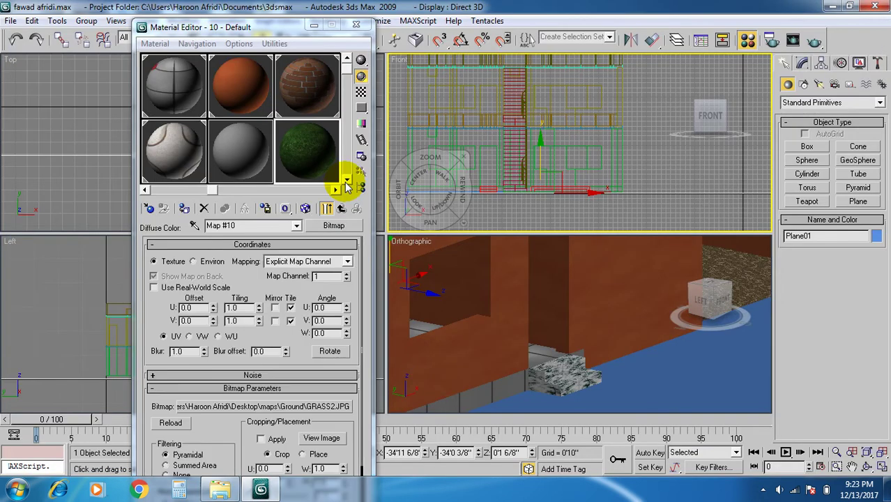
# - Assign the grass material to the ground plane and show its map in the viewport
pyautogui.click(181, 208)
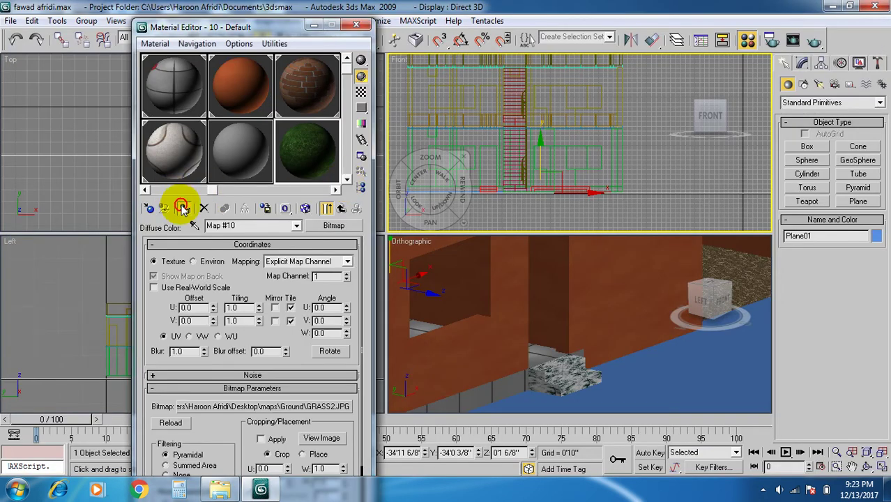
pyautogui.click(305, 208)
pyautogui.rightClick(510, 295)
pyautogui.scroll(-10, 510, 295)
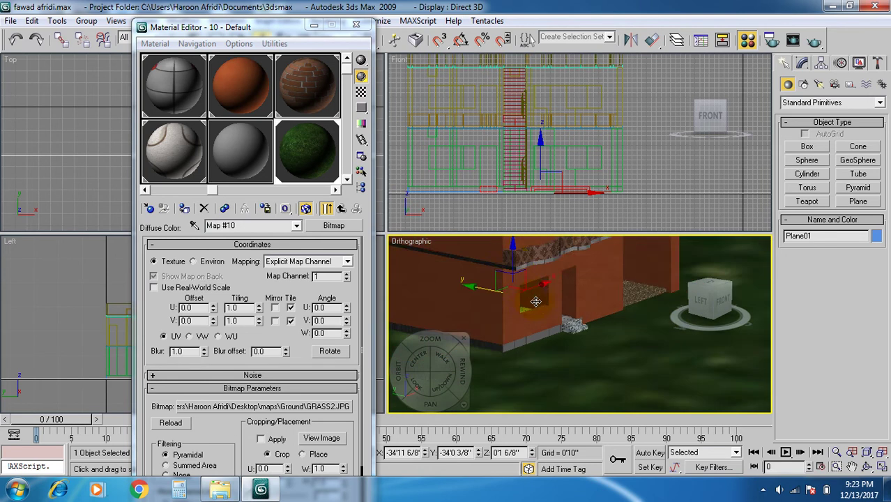
# - Set the grass map's U and V tiling to 111
pyautogui.click(239, 308)
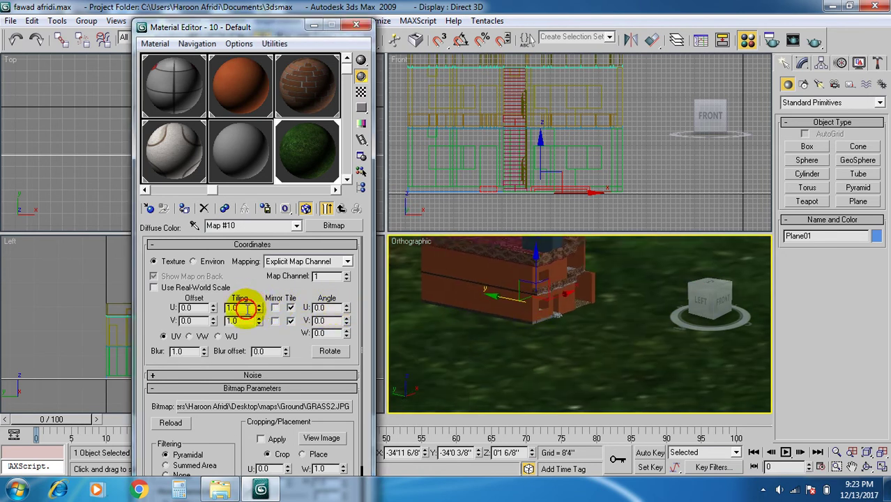
pyautogui.write('11')
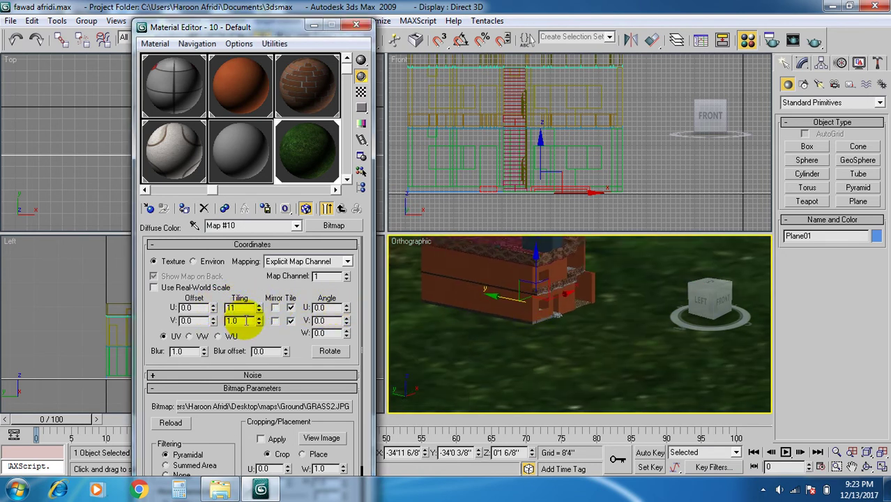
pyautogui.press('Tab')
pyautogui.write('1')
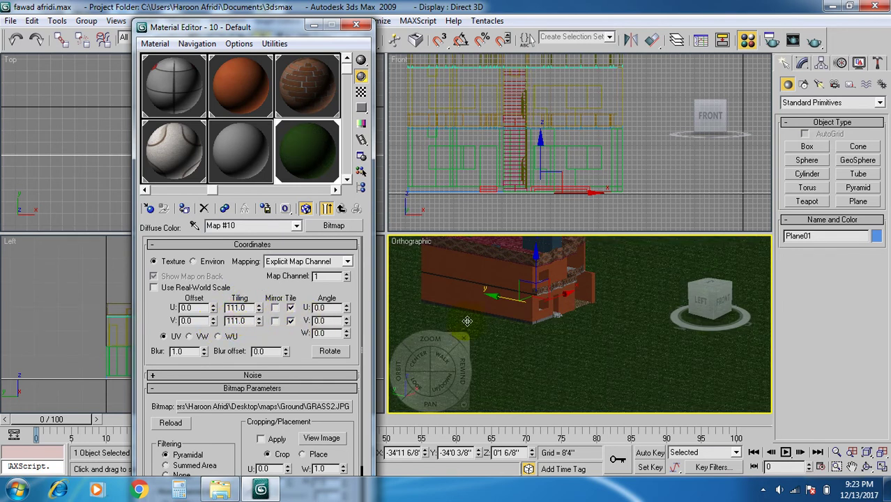
# - Close the Material Editor and maximize the orthographic view to inspect the tiled grass around the whole house
pyautogui.click(525, 325)
pyautogui.scroll(2, 525, 333)
pyautogui.moveTo(525, 334); pyautogui.dragTo(600, 350, button='middle')
pyautogui.scroll(3, 565, 354)
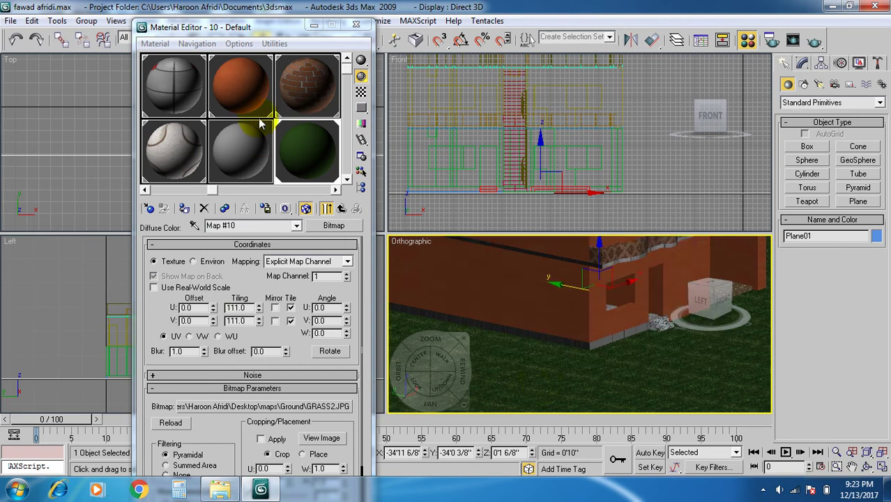
pyautogui.click(357, 24)
pyautogui.click(881, 467)
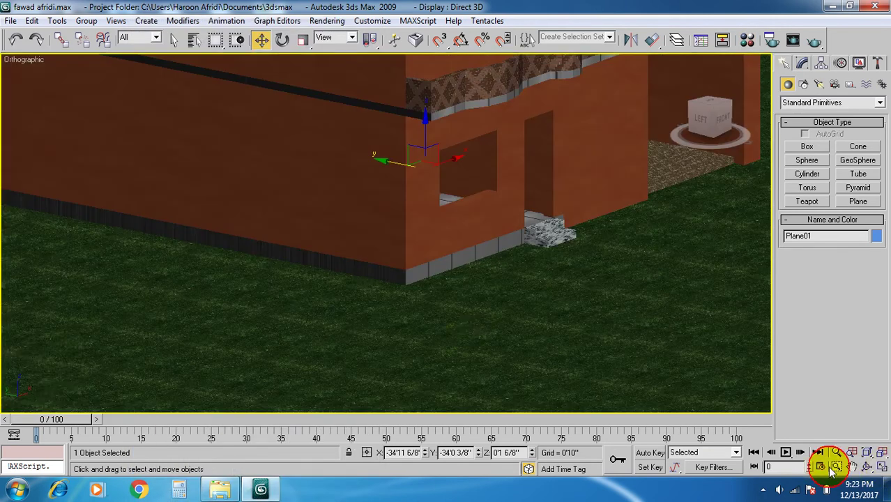
pyautogui.scroll(-2, 467, 355)
pyautogui.moveTo(476, 322); pyautogui.dragTo(409, 338, button='middle')
pyautogui.scroll(-5, 410, 338)
pyautogui.scroll(3, 405, 345)
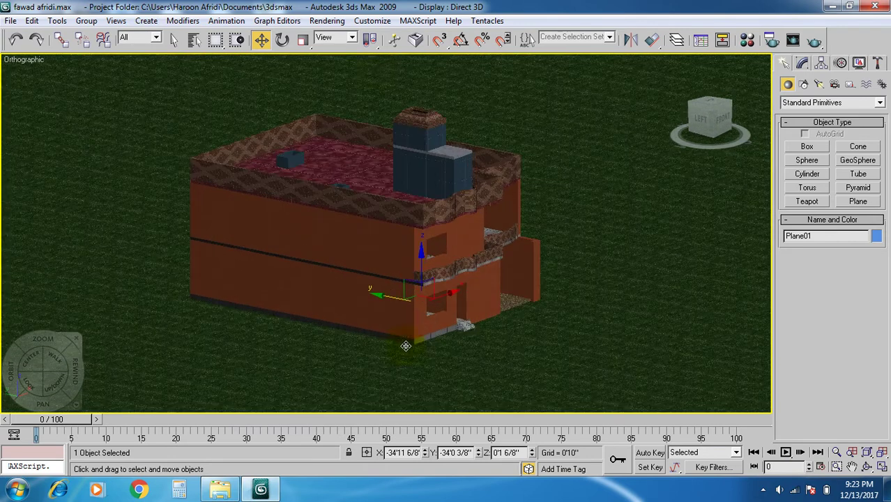
# - Set the render output size to HDTV (video), render the orthographic view, and close the render windows
pyautogui.click(326, 21)
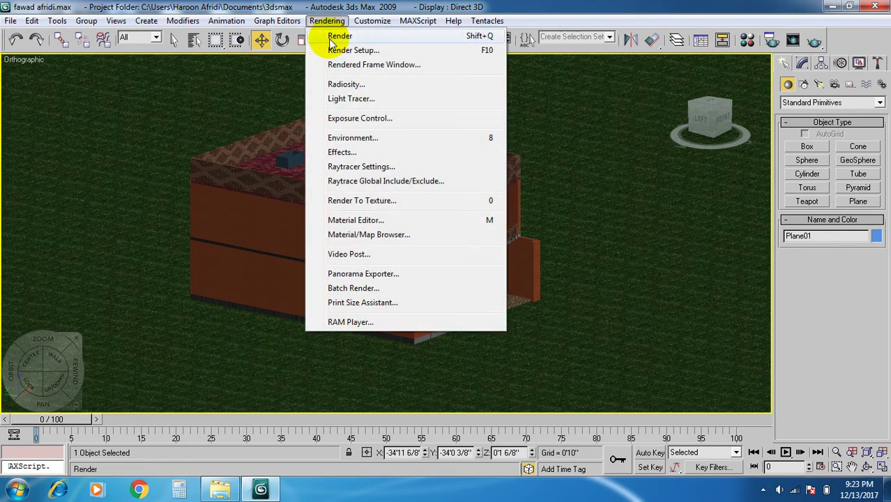
pyautogui.click(339, 53)
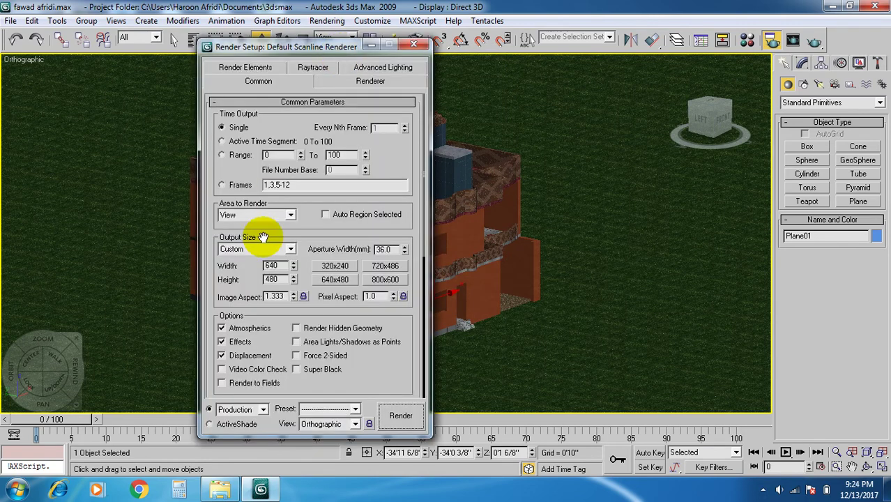
pyautogui.click(277, 252)
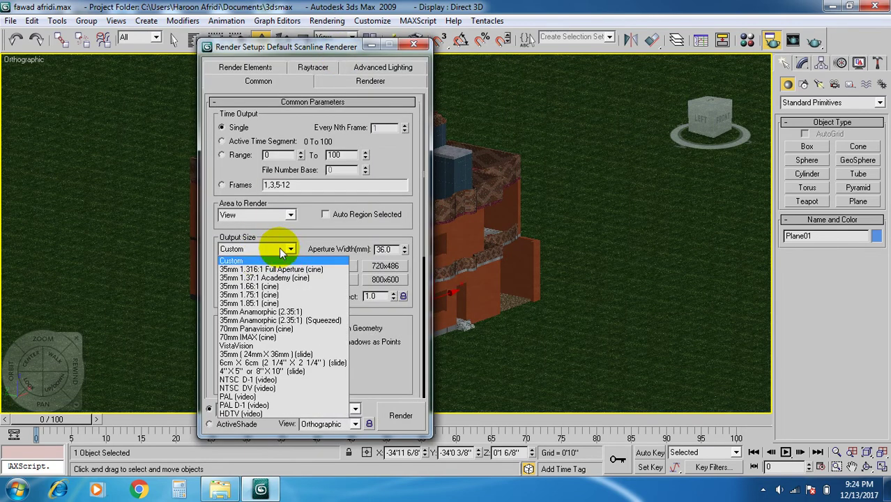
pyautogui.click(230, 413)
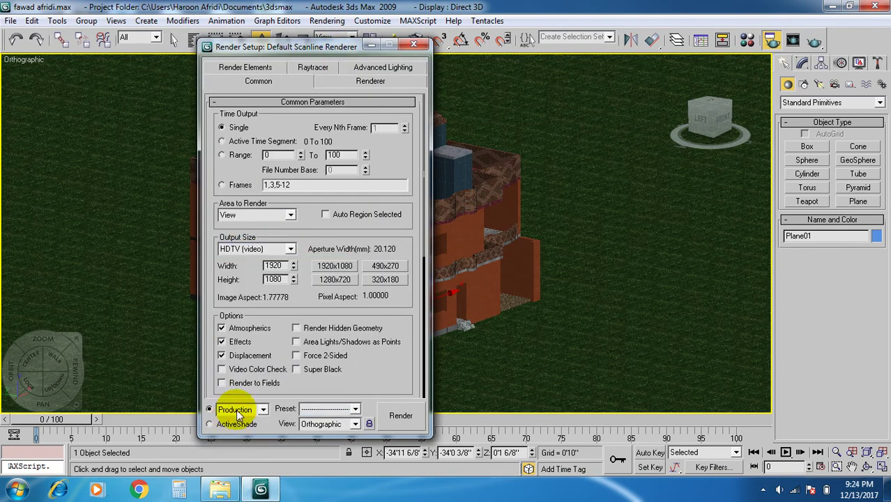
pyautogui.click(396, 415)
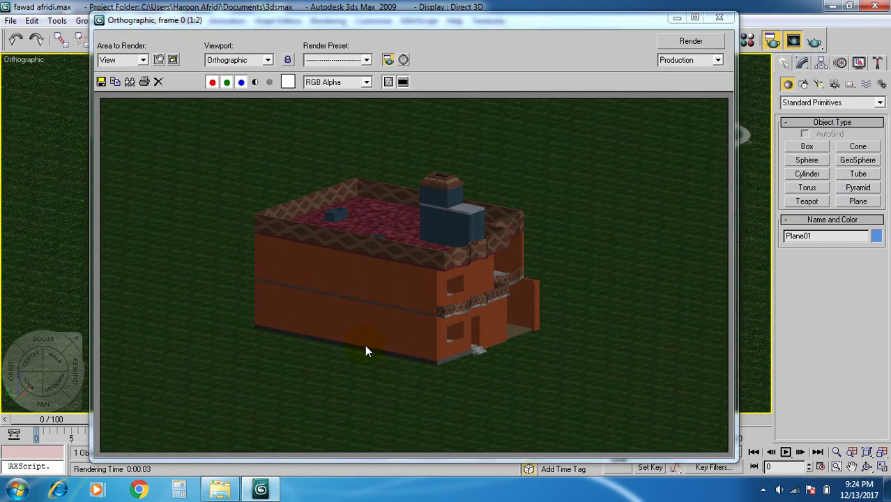
pyautogui.click(719, 17)
pyautogui.click(414, 44)
# - Deselect the ground plane and examine the front entrance of the house more closely
pyautogui.moveTo(496, 300); pyautogui.dragTo(439, 296, button='middle')
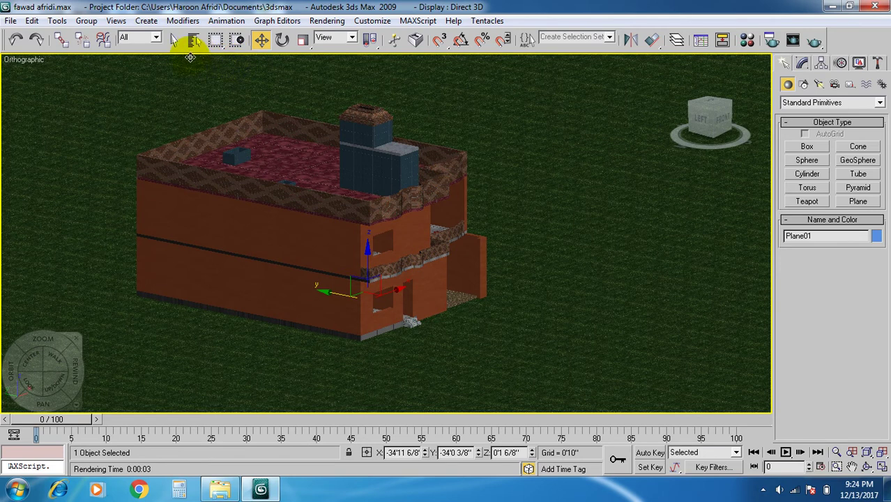
pyautogui.moveTo(381, 315); pyautogui.dragTo(395, 291, button='middle')
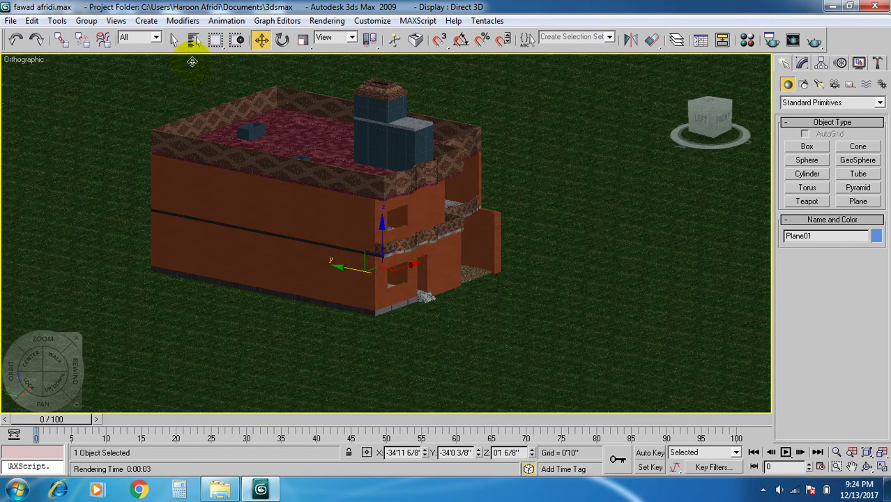
pyautogui.click(174, 40)
pyautogui.click(188, 329)
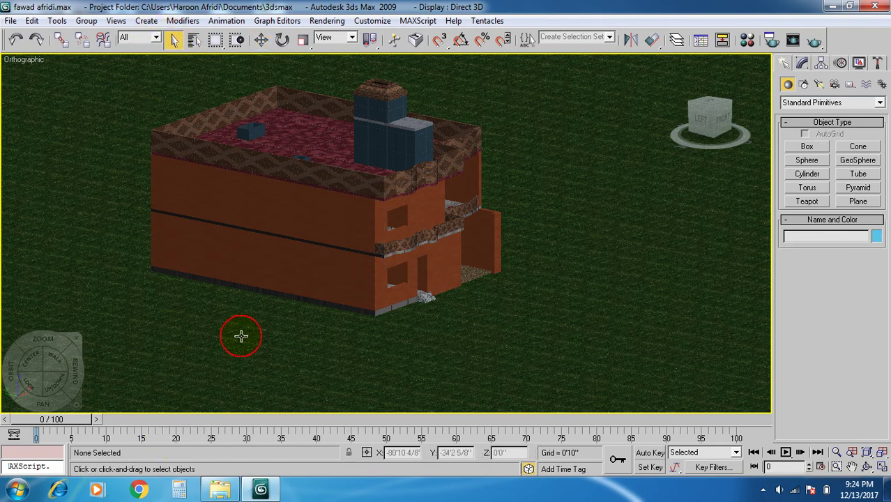
pyautogui.moveTo(424, 312); pyautogui.dragTo(348, 334, button='middle')
pyautogui.scroll(3, 423, 316)
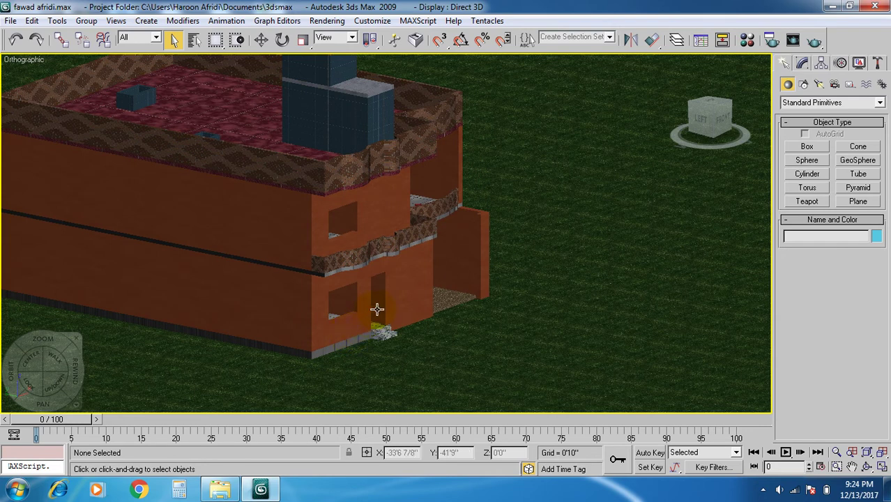
pyautogui.moveTo(394, 331); pyautogui.dragTo(391, 331, button='middle')
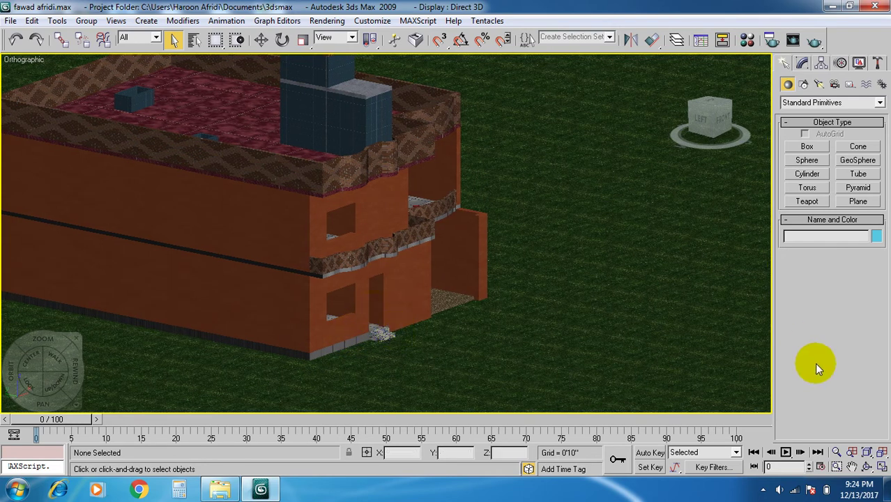
# - Locate the entrance doorway behind the front steps in the top view and show it full-size
pyautogui.click(880, 470)
pyautogui.click(219, 179)
pyautogui.scroll(2, 195, 190)
pyautogui.moveTo(193, 182); pyautogui.dragTo(169, 167, button='middle')
pyautogui.click(590, 156)
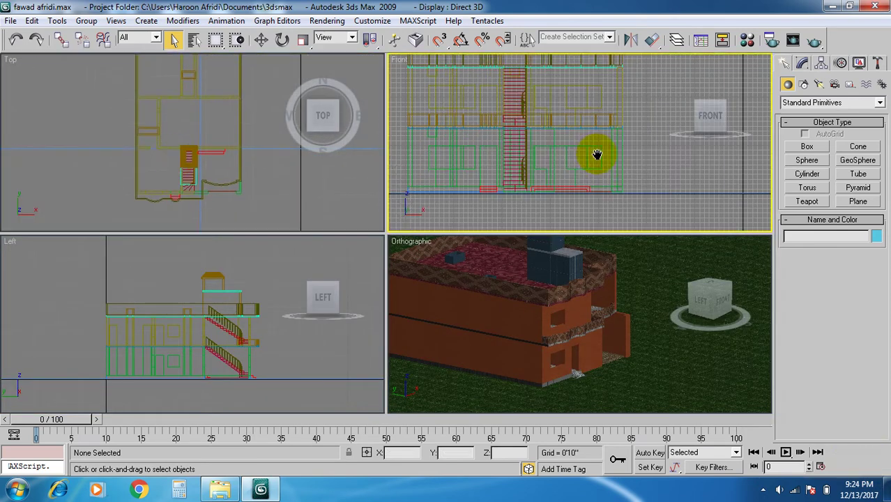
pyautogui.scroll(-5, 564, 202)
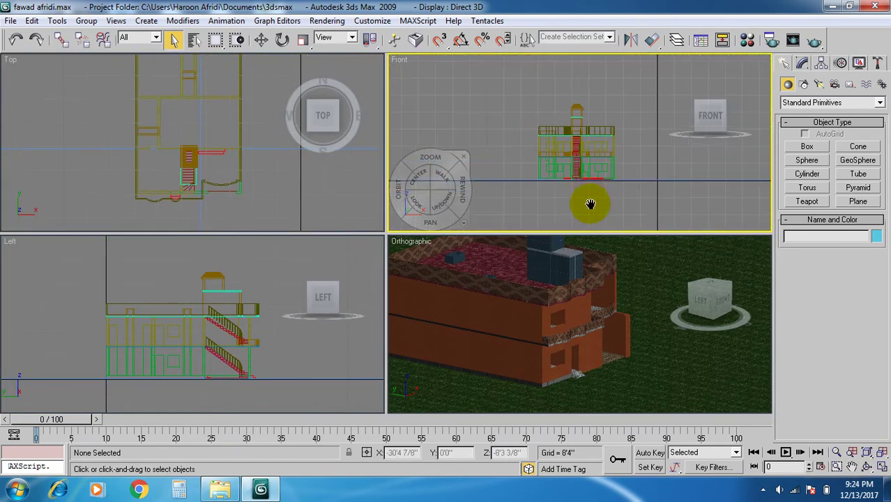
pyautogui.click(257, 198)
pyautogui.scroll(3, 207, 181)
pyautogui.moveTo(210, 191); pyautogui.dragTo(207, 129, button='middle')
pyautogui.scroll(2, 195, 167)
pyautogui.moveTo(193, 171); pyautogui.dragTo(235, 163, button='middle')
pyautogui.scroll(2, 165, 166)
pyautogui.scroll(2, 241, 171)
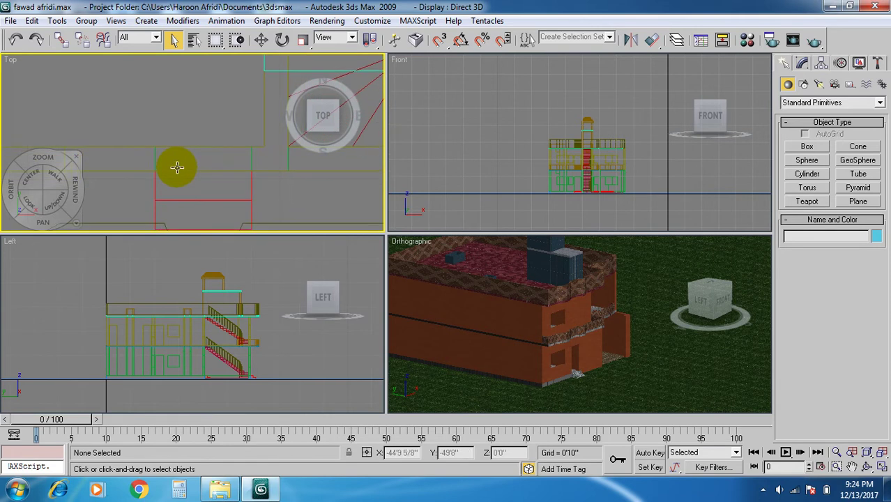
pyautogui.click(882, 466)
pyautogui.scroll(-2, 348, 308)
pyautogui.moveTo(367, 306); pyautogui.dragTo(315, 303, button='middle')
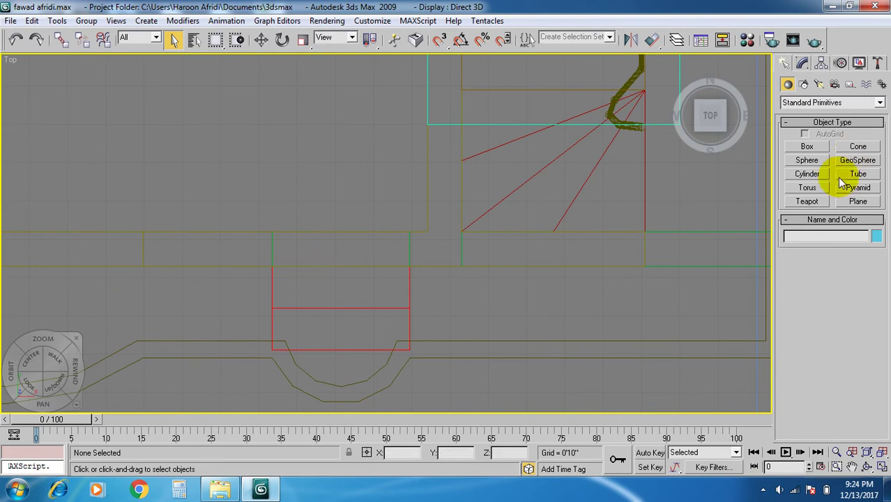
# - Create a box filling the entrance doorway, about 0'8 5/8" long, 3'0 2/8" wide and 2'10 3/8" high
pyautogui.click(809, 147)
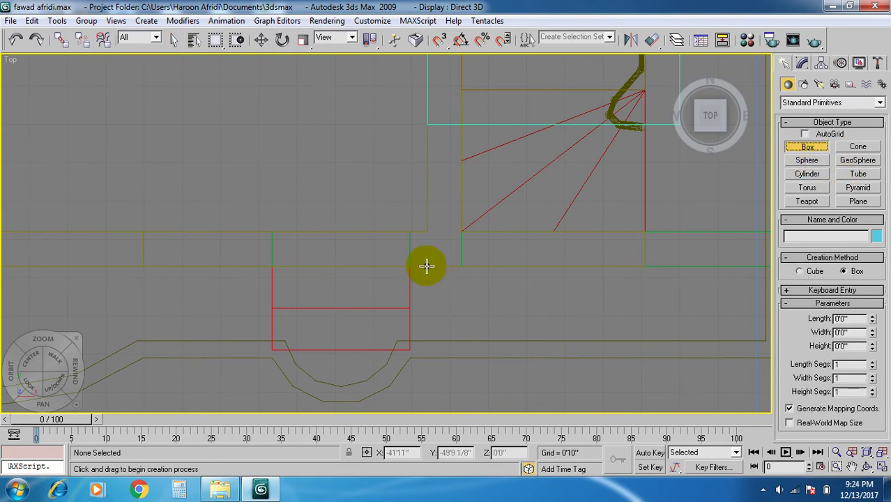
pyautogui.moveTo(272, 231); pyautogui.dragTo(410, 263)
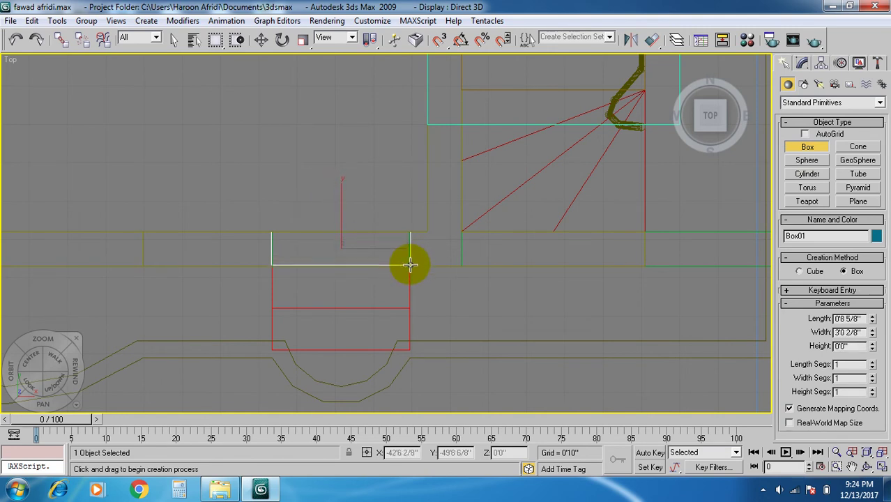
pyautogui.click(398, 137)
pyautogui.click(882, 469)
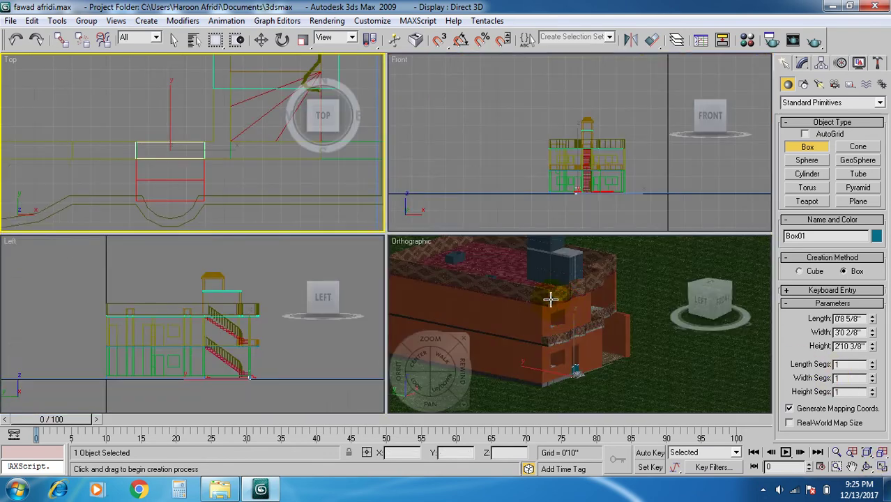
# - Set the doorway box's length to 9", checking its fit at the entrance in the orthographic view
pyautogui.scroll(10, 587, 352)
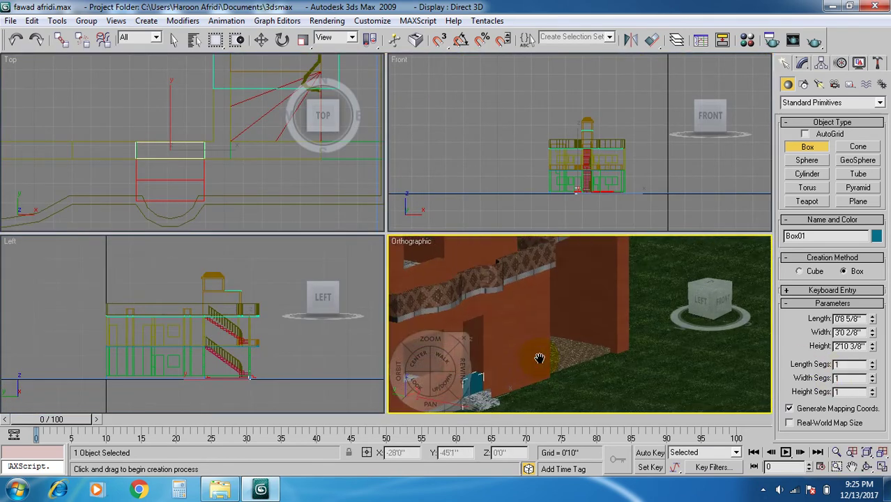
pyautogui.scroll(6, 503, 358)
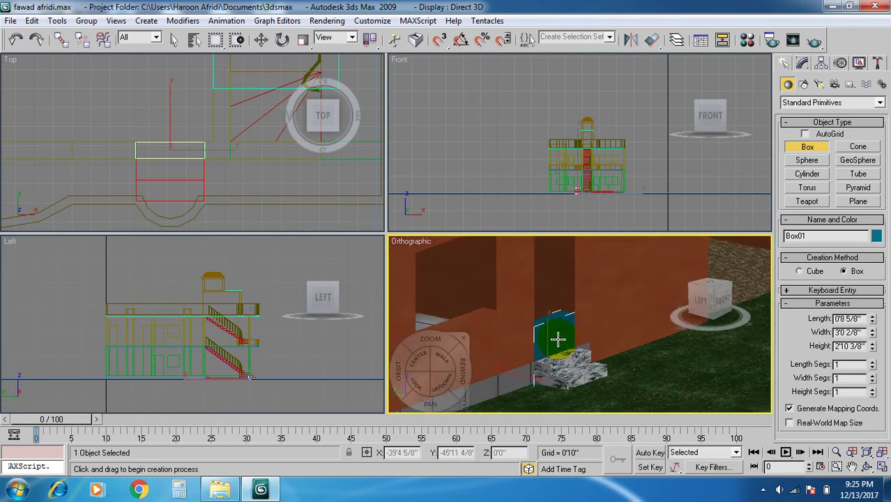
pyautogui.scroll(2, 555, 334)
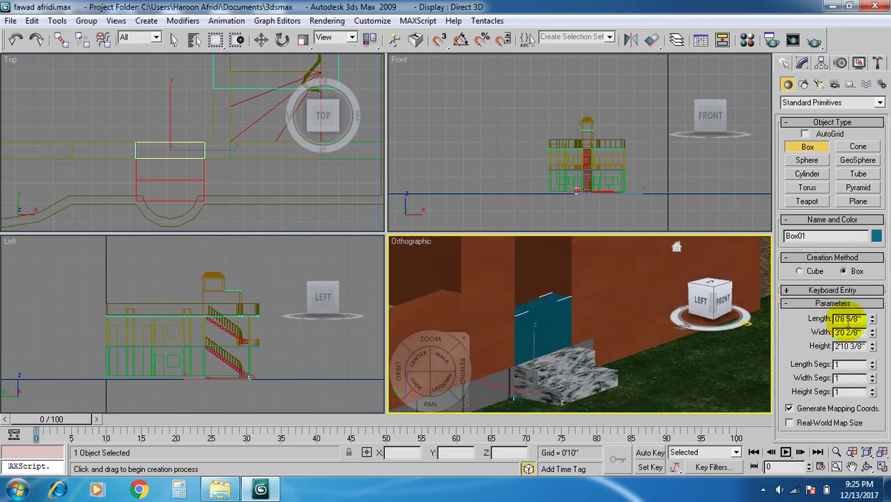
pyautogui.moveTo(874, 319); pyautogui.dragTo(824, 320)
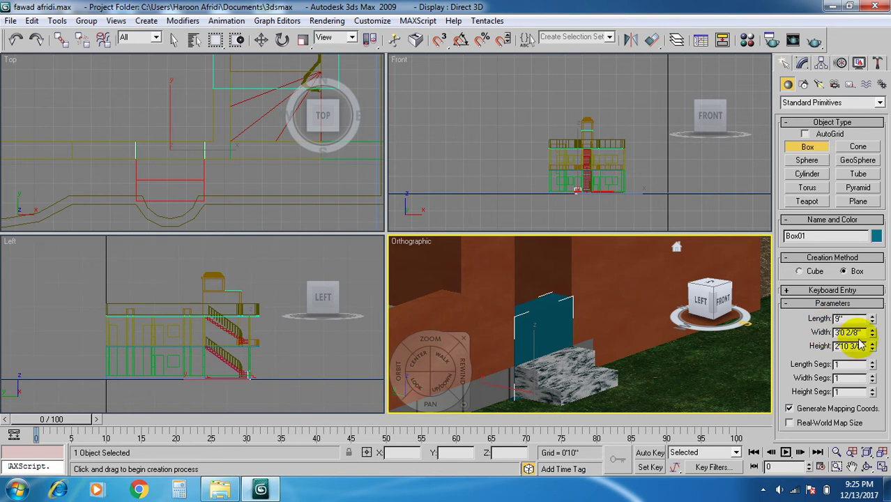
# - Reduce the doorway box's width to 2'5 6/8"
pyautogui.moveTo(869, 333); pyautogui.dragTo(828, 333)
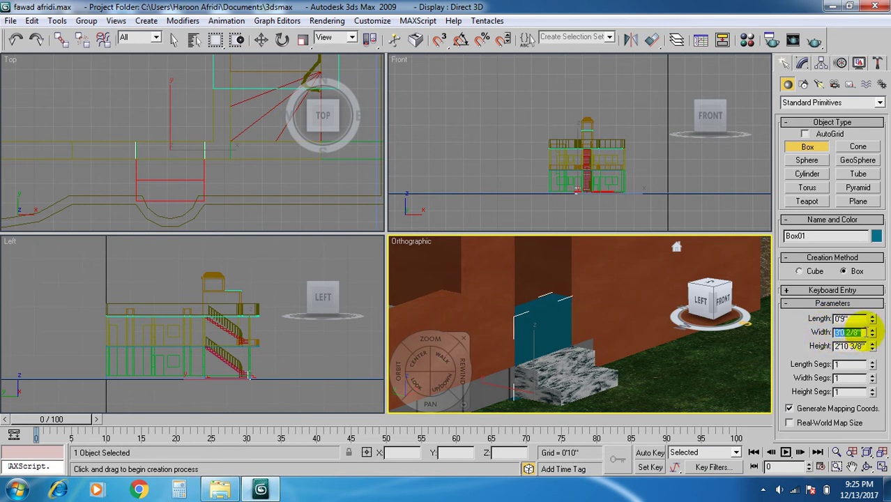
pyautogui.moveTo(873, 334)
pyautogui.mouseDown()
pyautogui.moveTo(876, 314)
pyautogui.moveTo(871, 347)
pyautogui.mouseUp()
pyautogui.press('1')
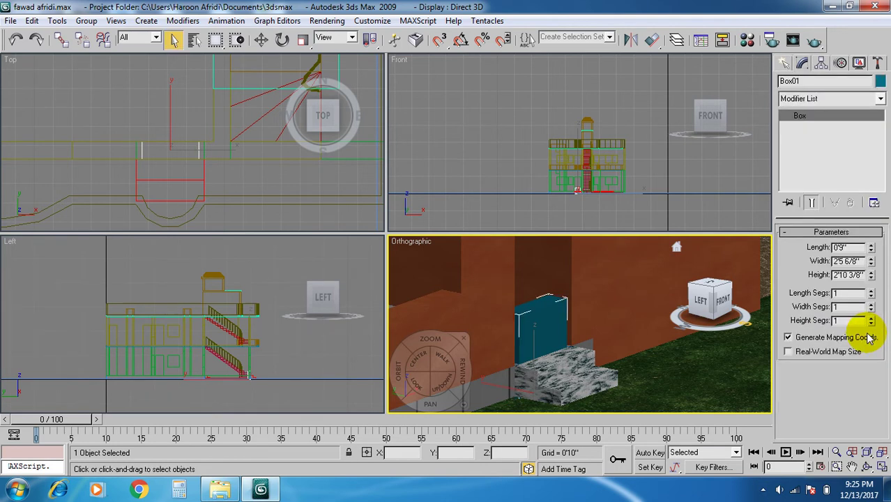
pyautogui.press("'")
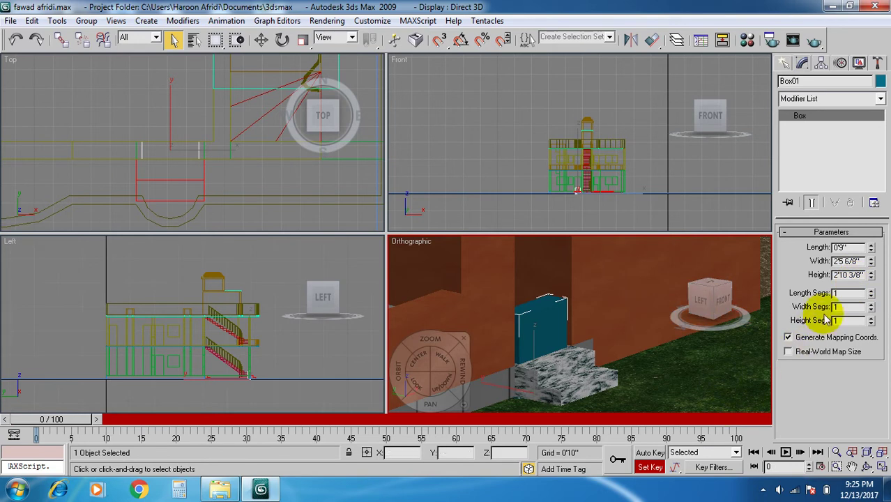
pyautogui.click(858, 259)
pyautogui.moveTo(873, 261); pyautogui.dragTo(841, 260)
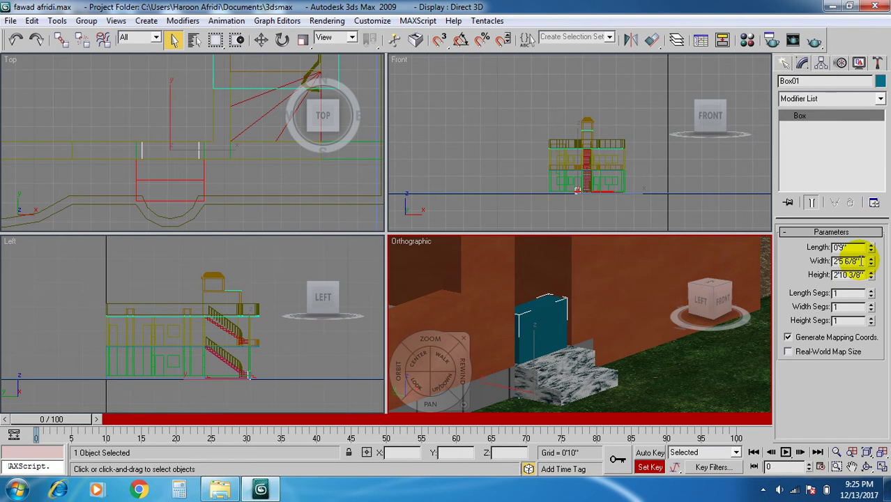
# - Select the doorway box Box01 by name from the list of scene objects
pyautogui.click(700, 372)
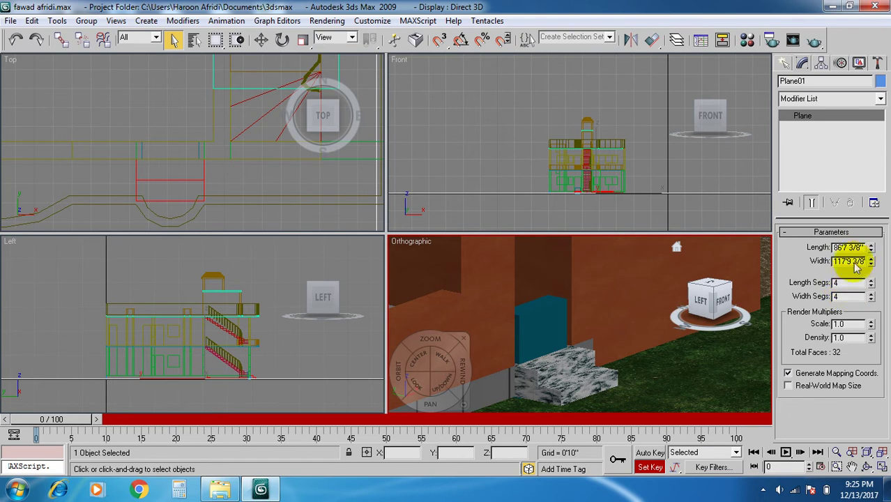
pyautogui.scroll(3, 871, 252)
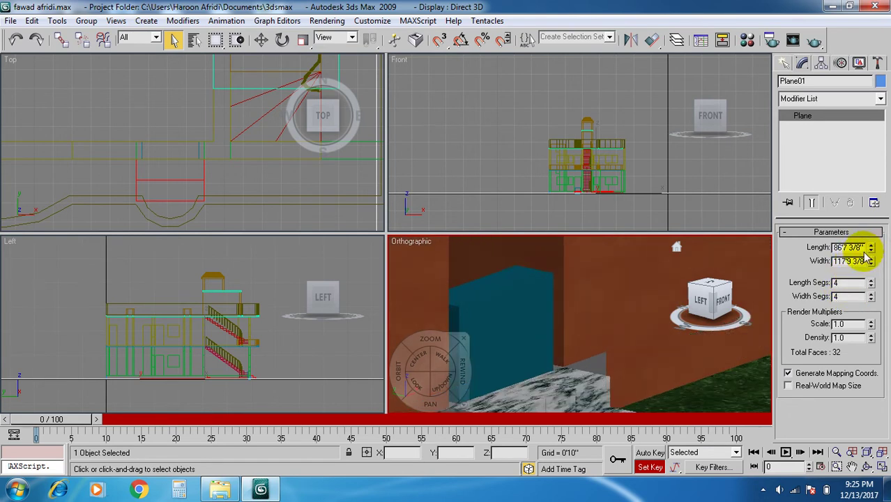
pyautogui.click(475, 299)
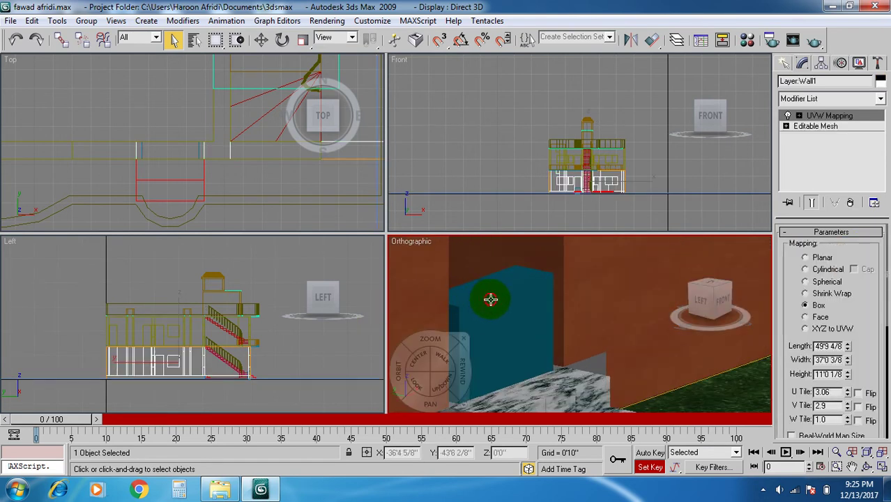
pyautogui.click(195, 40)
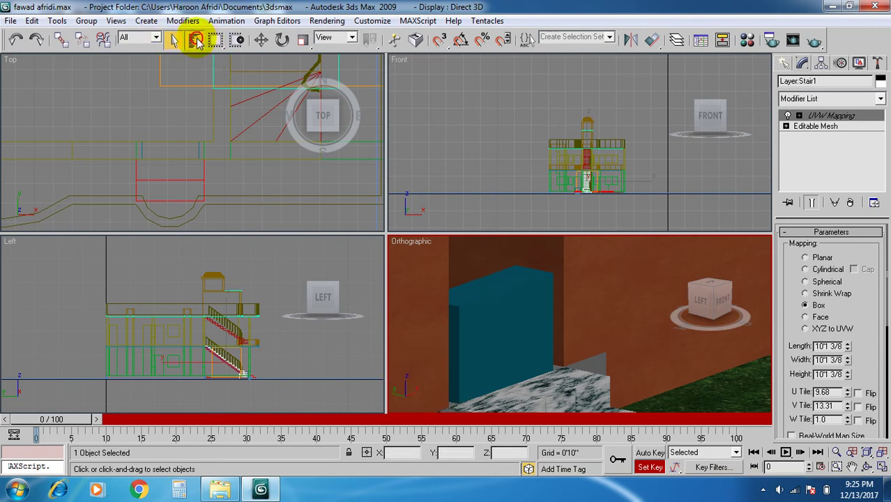
pyautogui.scroll(-5, 225, 237)
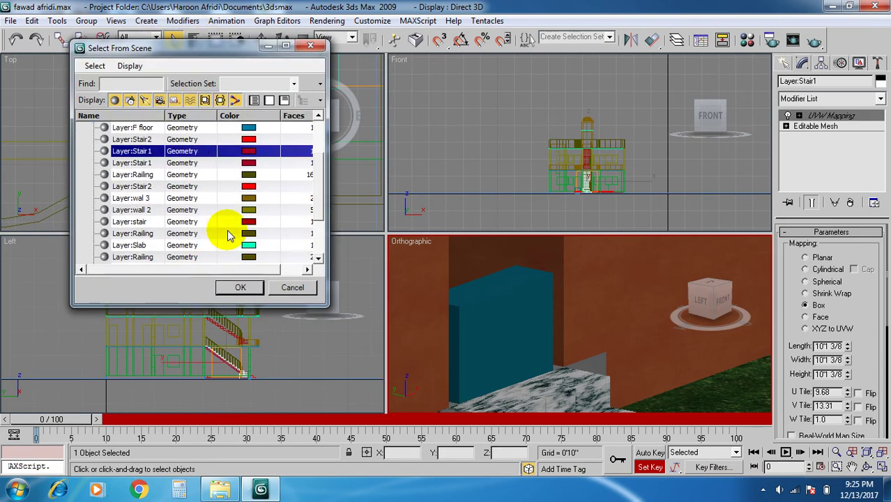
pyautogui.click(145, 256)
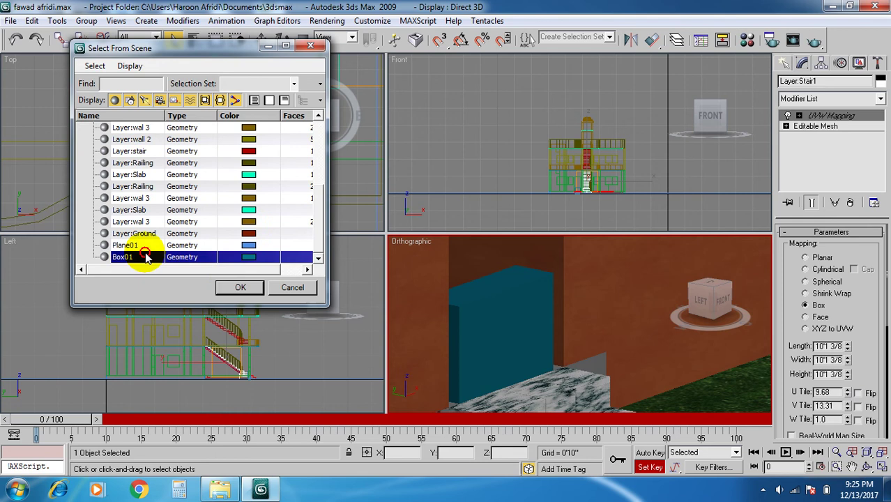
pyautogui.click(239, 287)
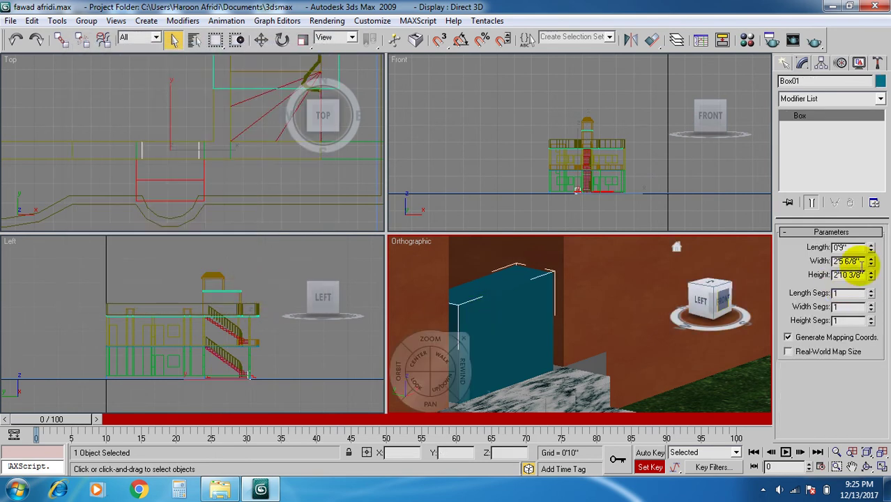
# - Set the doorway box's width to 3'0" and its height to 7'0"
pyautogui.moveTo(862, 260); pyautogui.dragTo(825, 261)
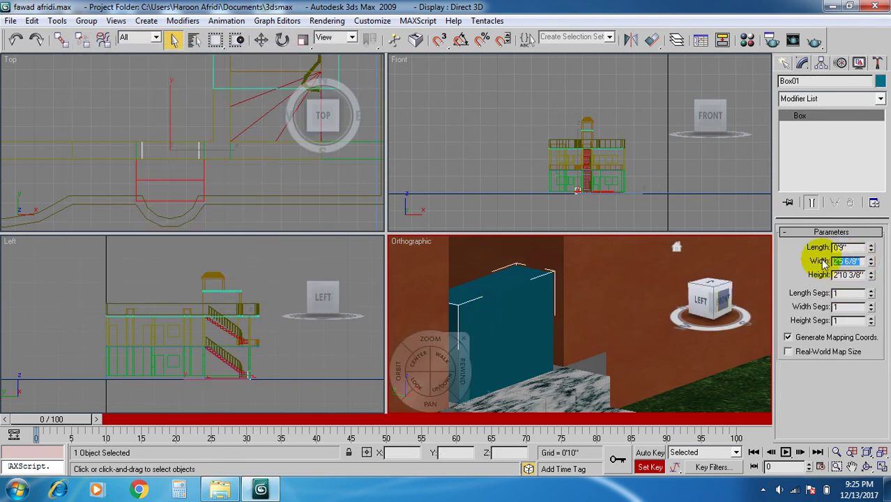
pyautogui.press('Tab')
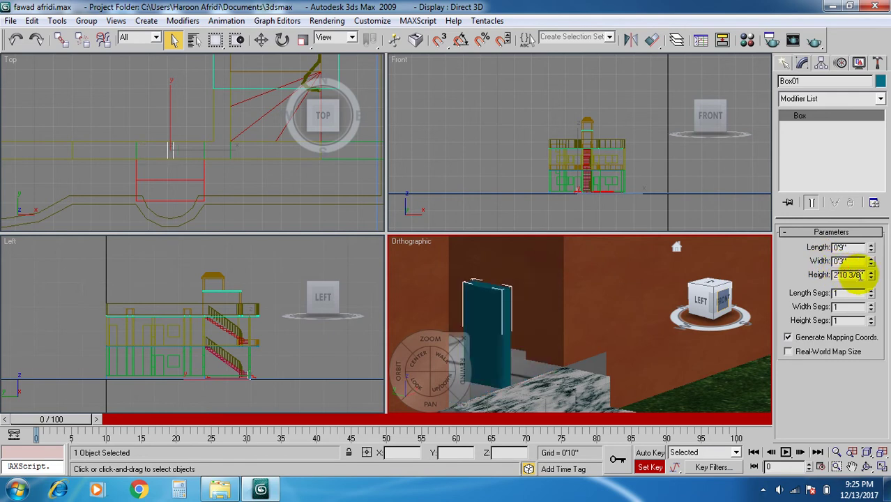
pyautogui.moveTo(853, 260); pyautogui.dragTo(817, 269)
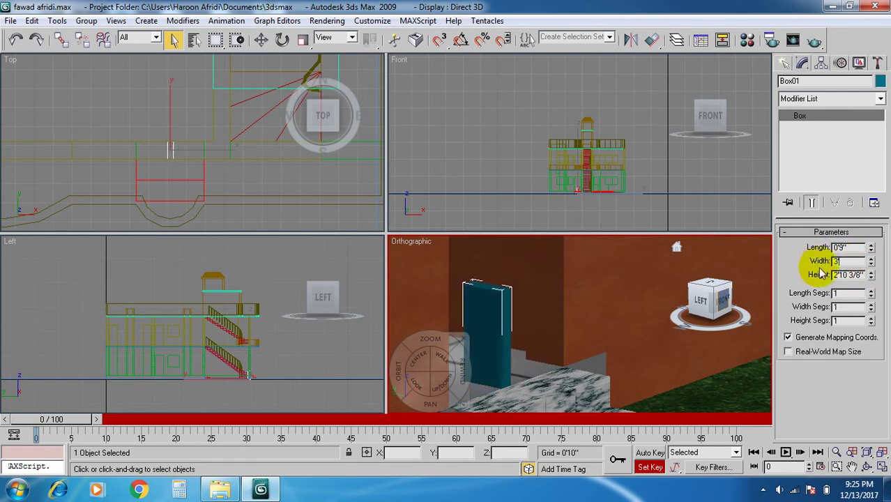
pyautogui.press('Tab')
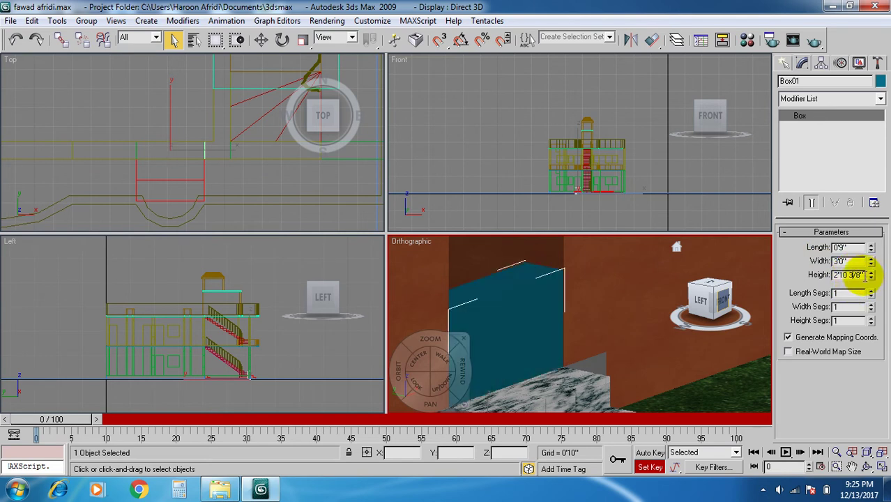
pyautogui.moveTo(863, 274); pyautogui.dragTo(817, 276)
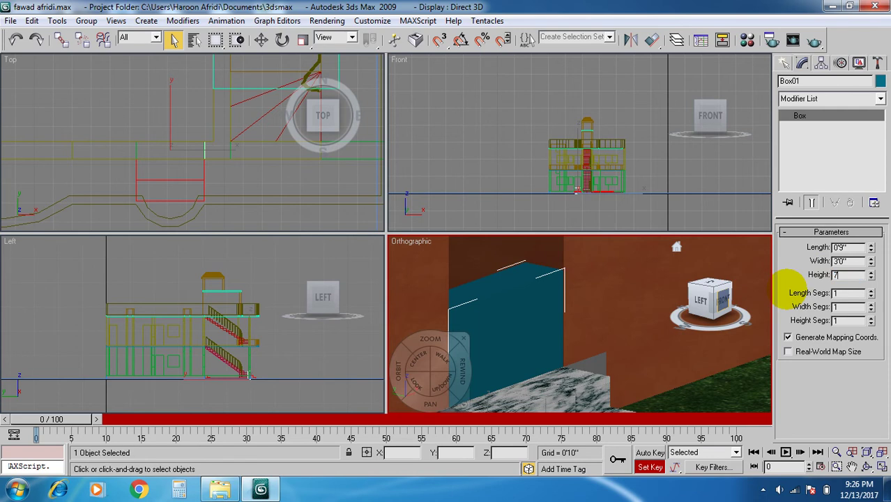
pyautogui.press('Tab')
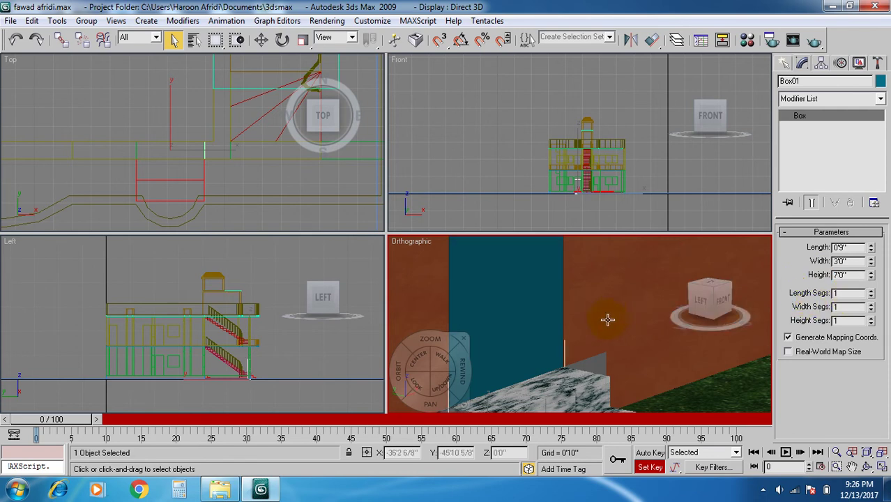
# - Move the doorway box up about 1'3 4/8" in the Front view so it stands on the entrance step and fills the opening
pyautogui.scroll(-5, 614, 311)
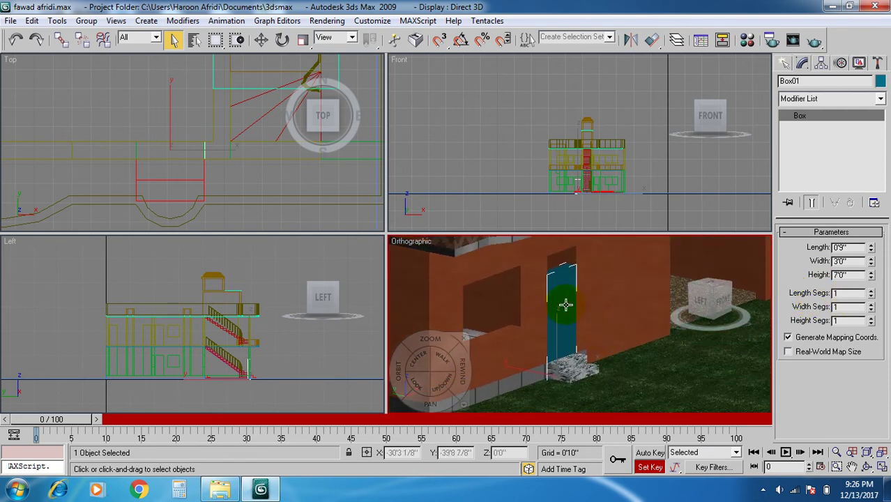
pyautogui.moveTo(566, 305); pyautogui.dragTo(565, 321, button='middle')
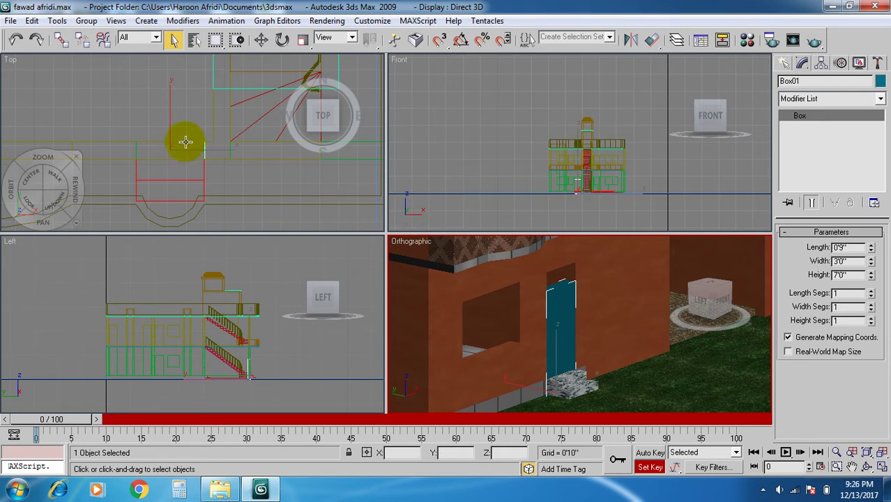
pyautogui.moveTo(205, 163); pyautogui.dragTo(215, 176, button='middle')
pyautogui.middleClick(496, 171)
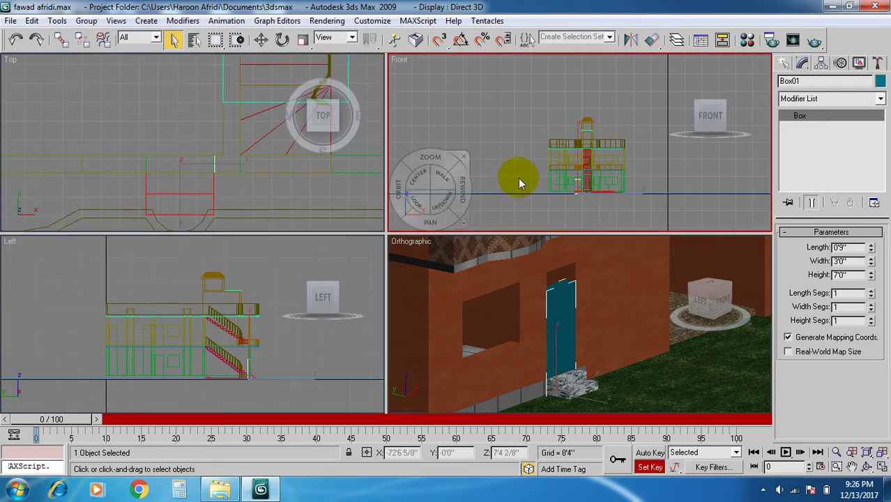
pyautogui.scroll(6, 576, 175)
pyautogui.scroll(3, 547, 193)
pyautogui.moveTo(551, 162); pyautogui.dragTo(543, 175, button='middle')
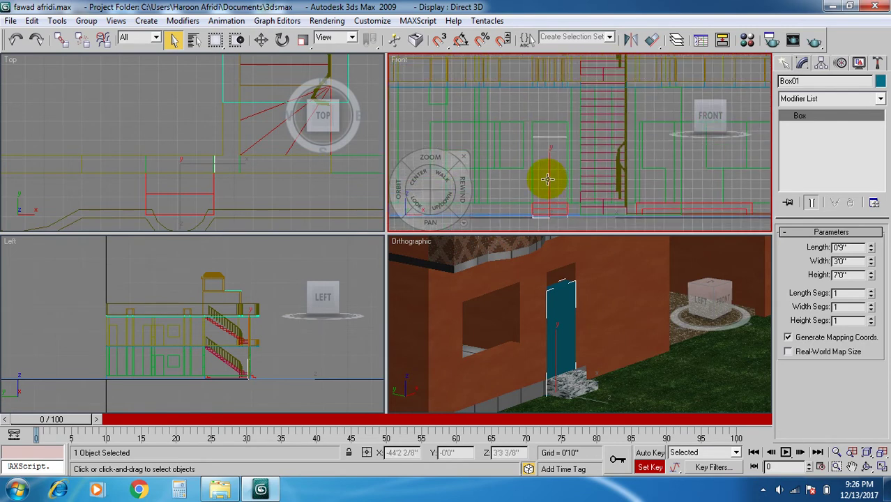
pyautogui.click(261, 41)
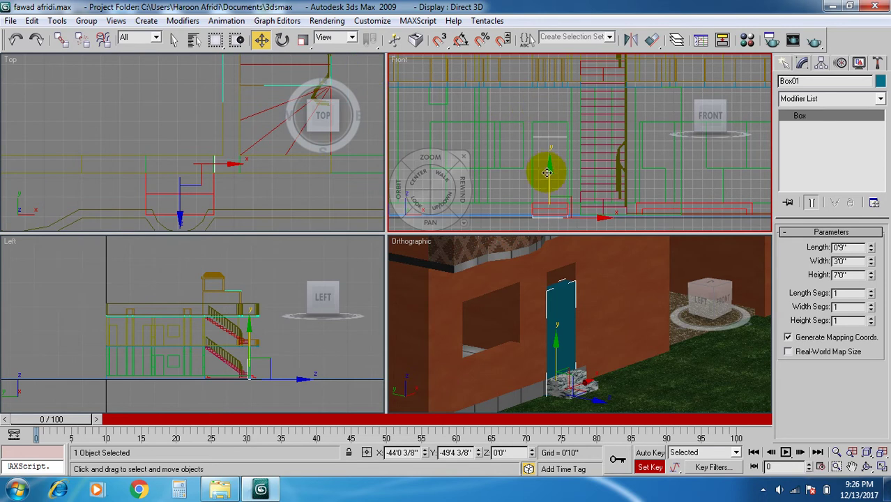
pyautogui.scroll(4, 535, 181)
pyautogui.scroll(-2, 532, 150)
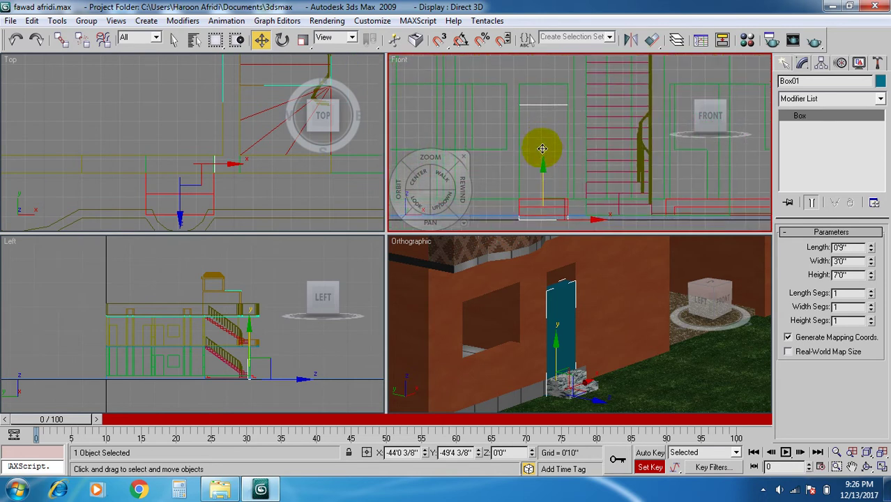
pyautogui.moveTo(542, 163); pyautogui.dragTo(541, 148)
pyautogui.click(562, 215)
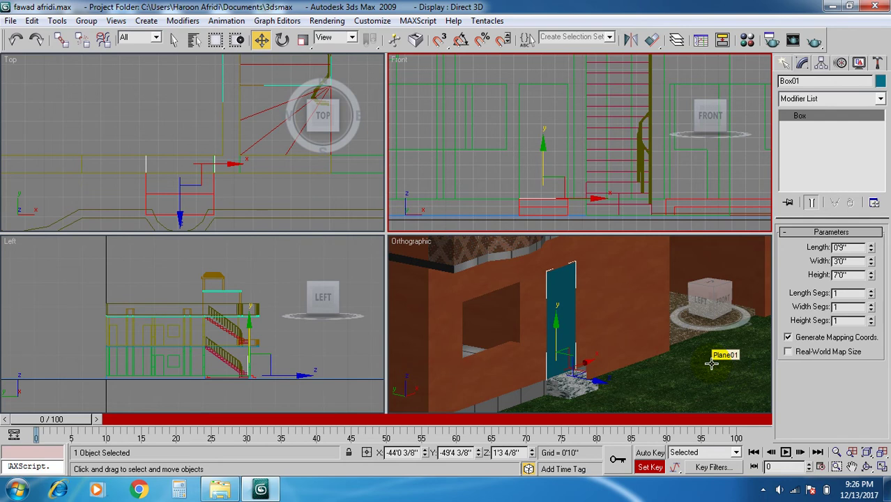
# - Choose the unused material 11 - Default and start adding a Bitmap map to its diffuse colour
pyautogui.press('m')
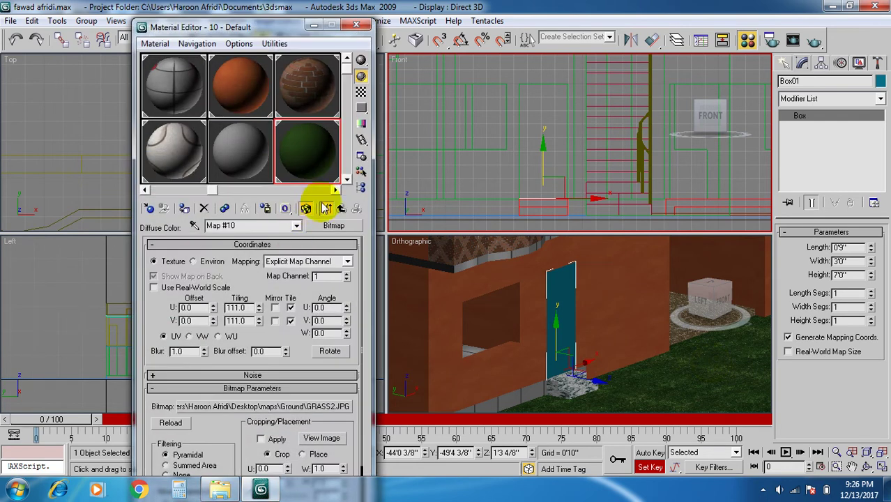
pyautogui.click(335, 189)
pyautogui.click(309, 157)
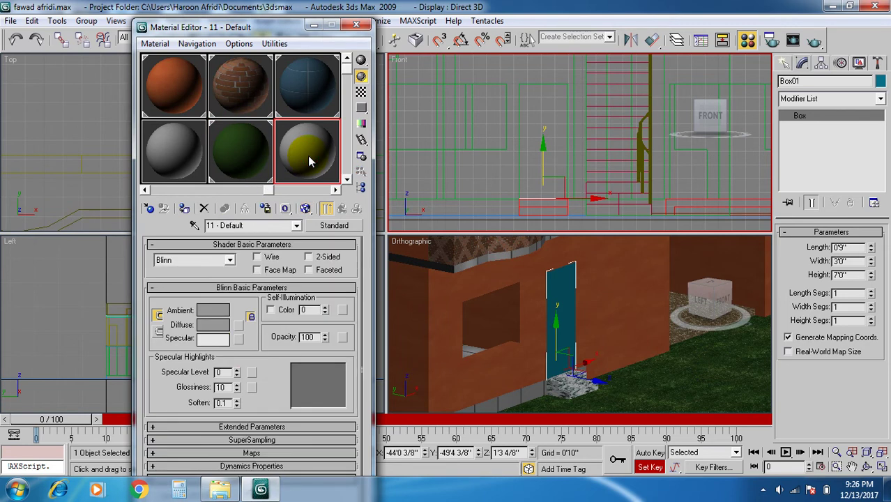
pyautogui.click(239, 325)
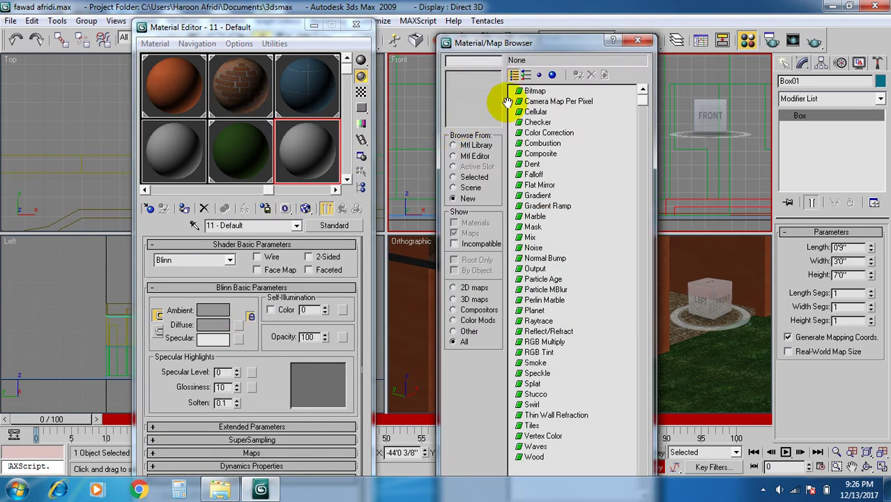
pyautogui.doubleClick(534, 91)
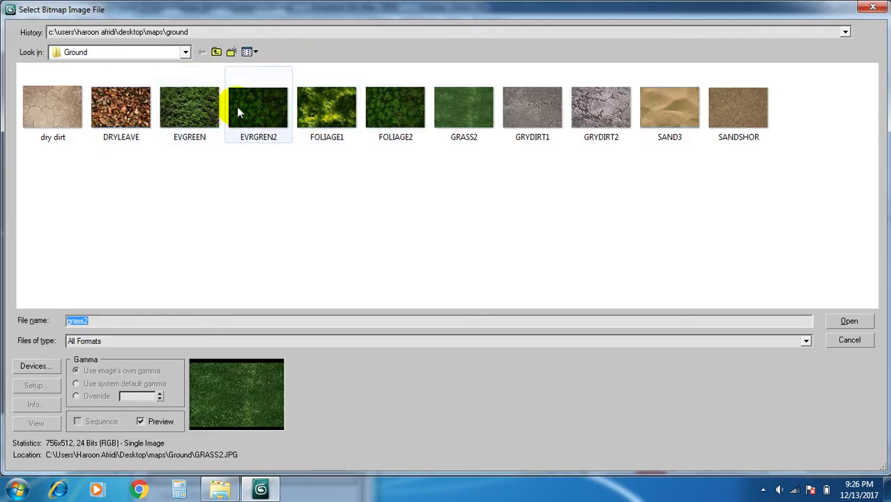
# - Browse to the picture folder inside 3DMAX FILE on drive D and list all file types
pyautogui.click(214, 52)
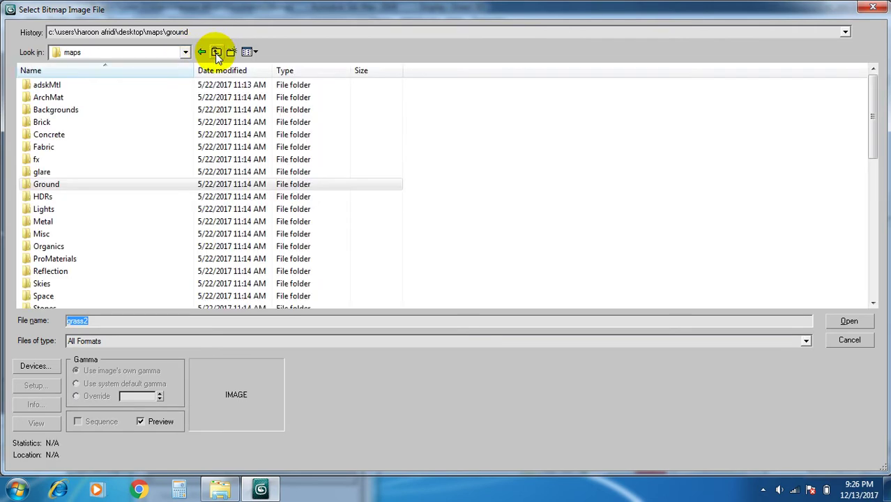
pyautogui.doubleClick(53, 99)
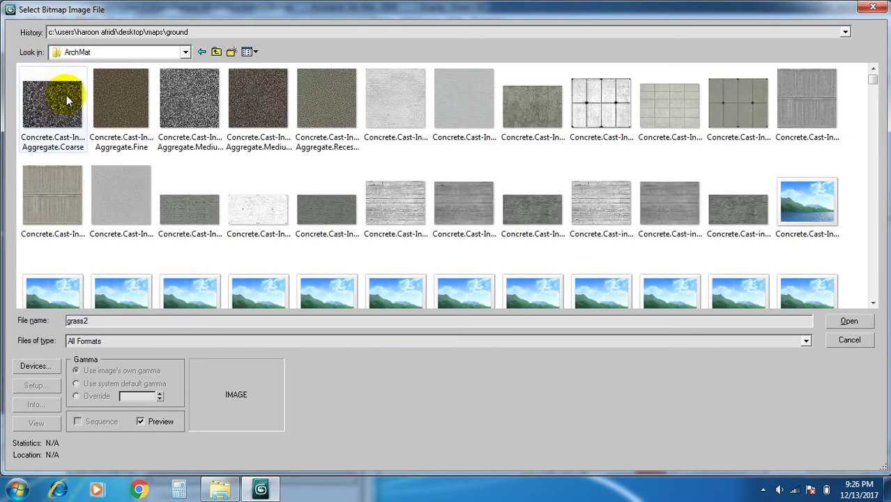
pyautogui.click(186, 52)
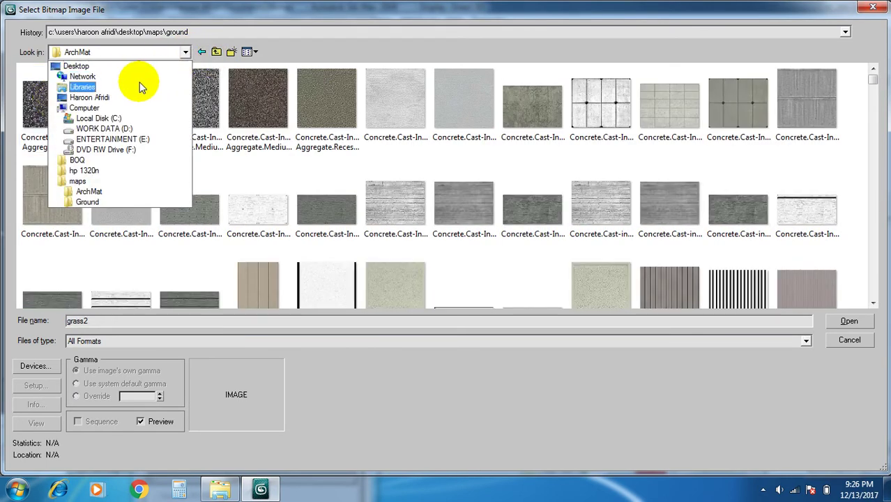
pyautogui.click(129, 132)
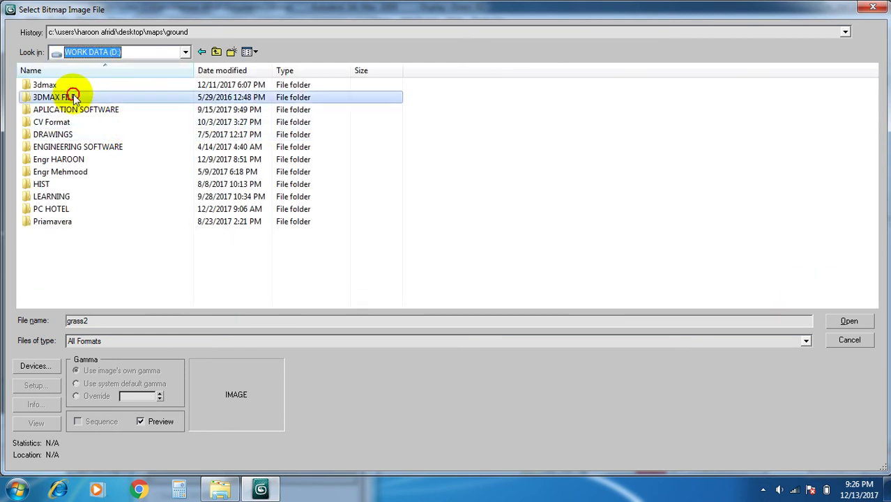
pyautogui.doubleClick(70, 97)
pyautogui.doubleClick(48, 122)
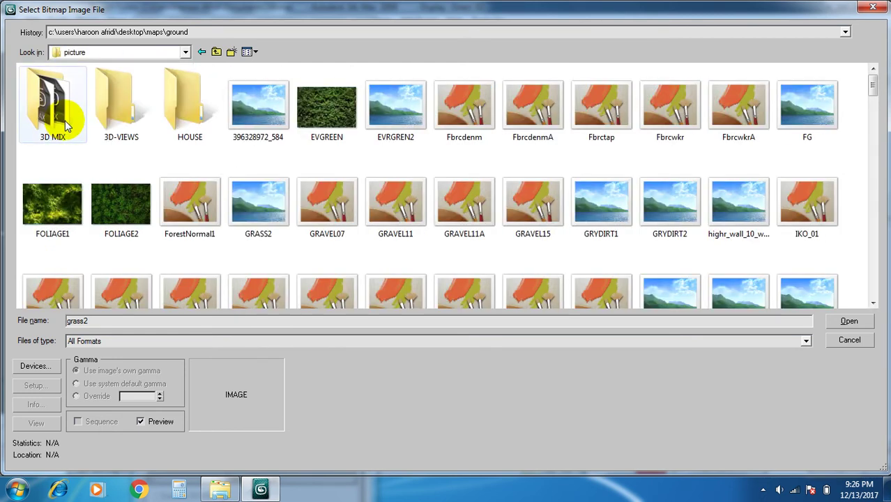
pyautogui.click(115, 341)
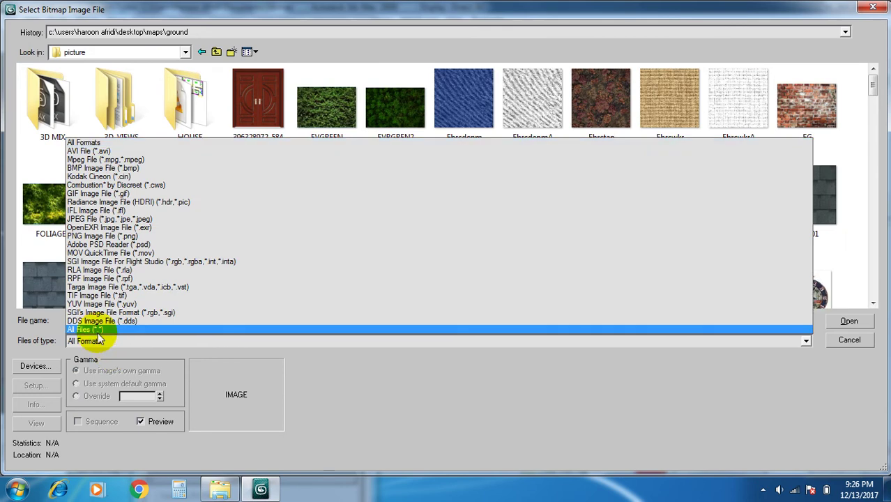
pyautogui.click(101, 329)
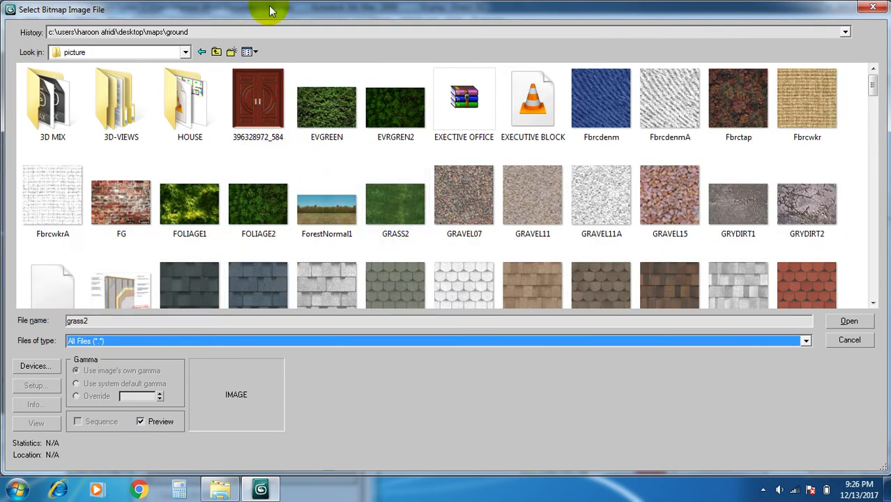
# - Find the double-door image OS17021 among the door pictures and load it as the diffuse bitmap
pyautogui.click(408, 185)
pyautogui.scroll(-3, 413, 189)
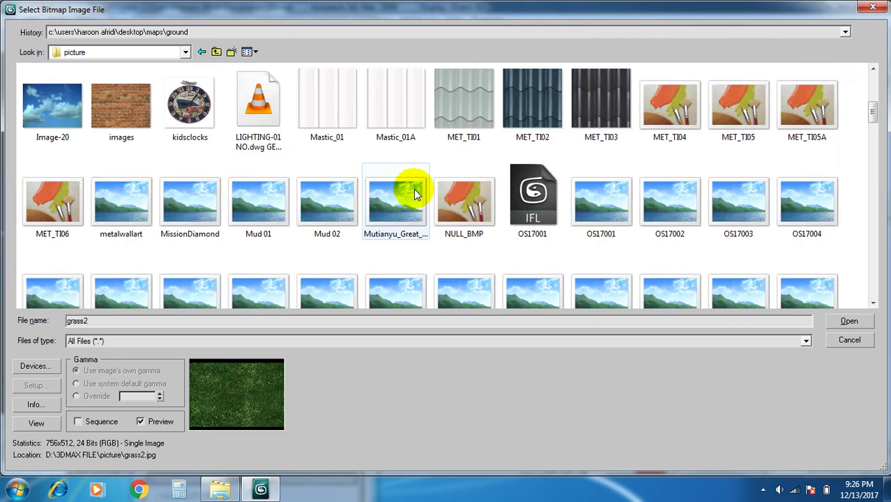
pyautogui.scroll(-2, 463, 223)
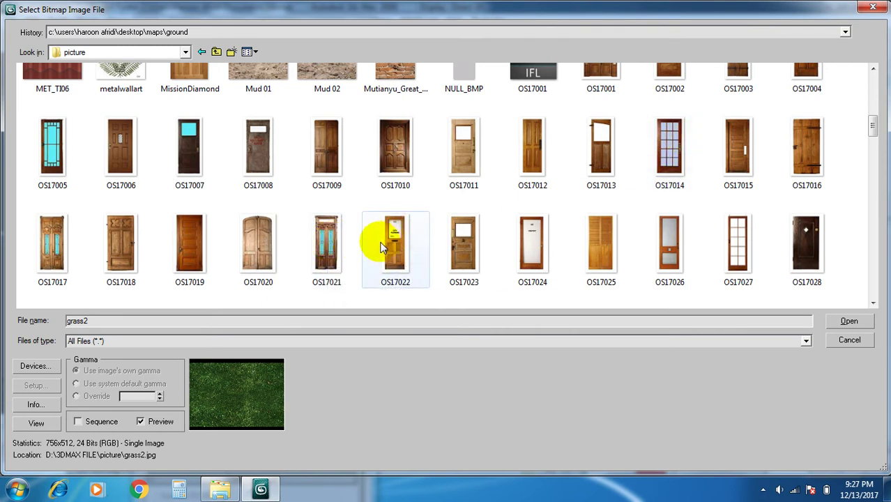
pyautogui.doubleClick(331, 243)
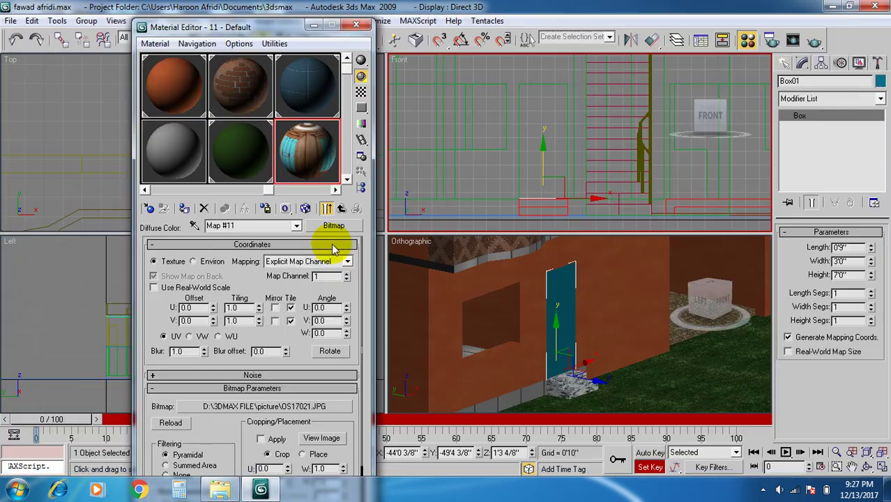
# - Assign the door material to the doorway box and show its map in the viewport
pyautogui.click(184, 208)
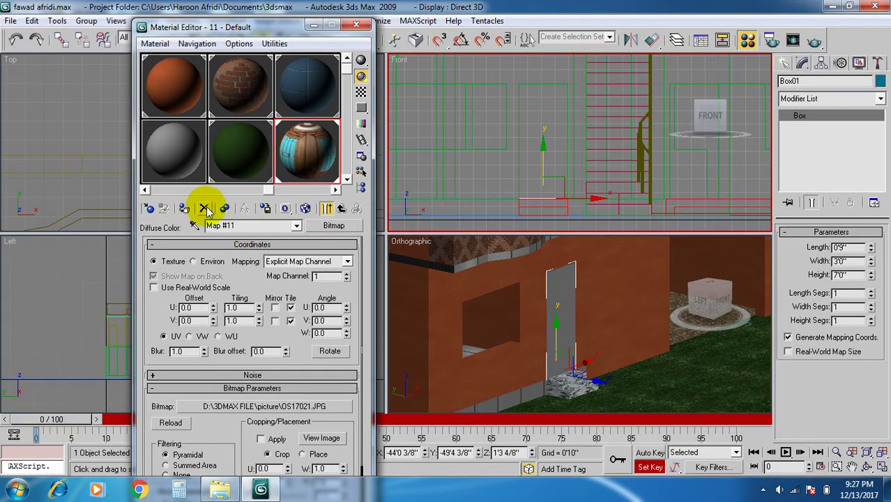
pyautogui.click(306, 209)
pyautogui.moveTo(551, 335); pyautogui.dragTo(546, 325, button='middle')
pyautogui.scroll(3, 546, 326)
pyautogui.click(587, 382)
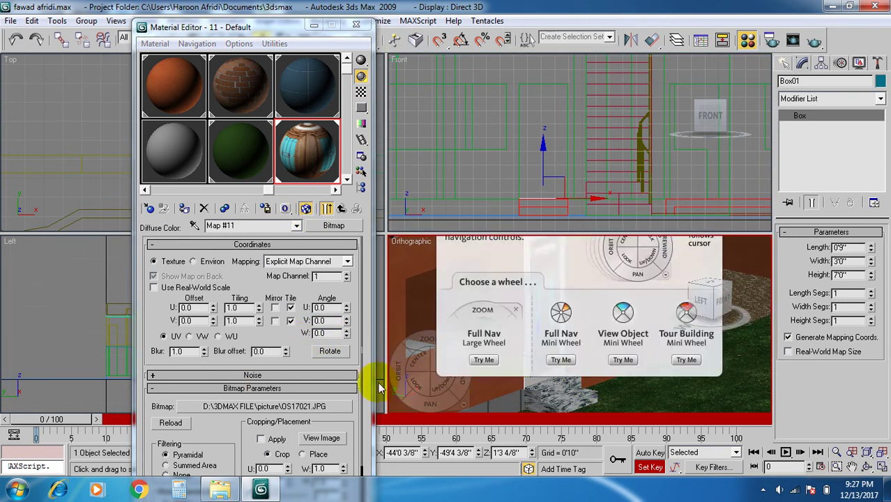
pyautogui.click(295, 347)
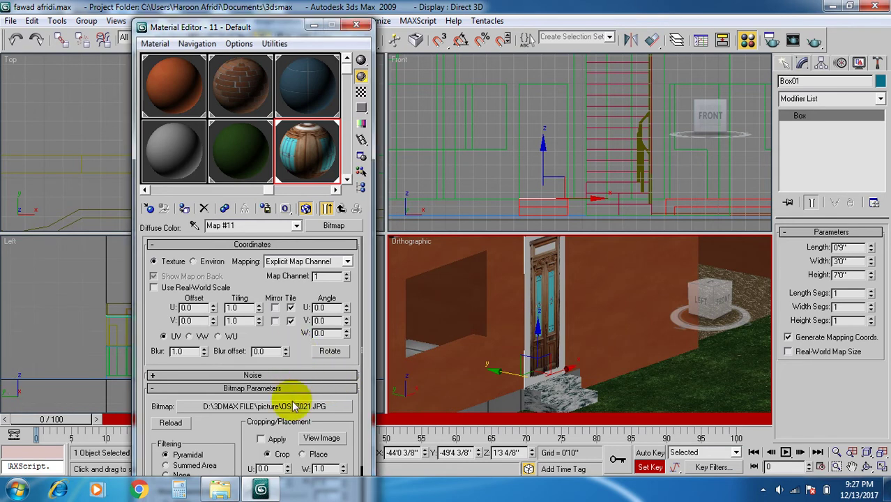
# - Enable cropping for the door bitmap and open its cropping preview with the red channel hidden
pyautogui.click(262, 439)
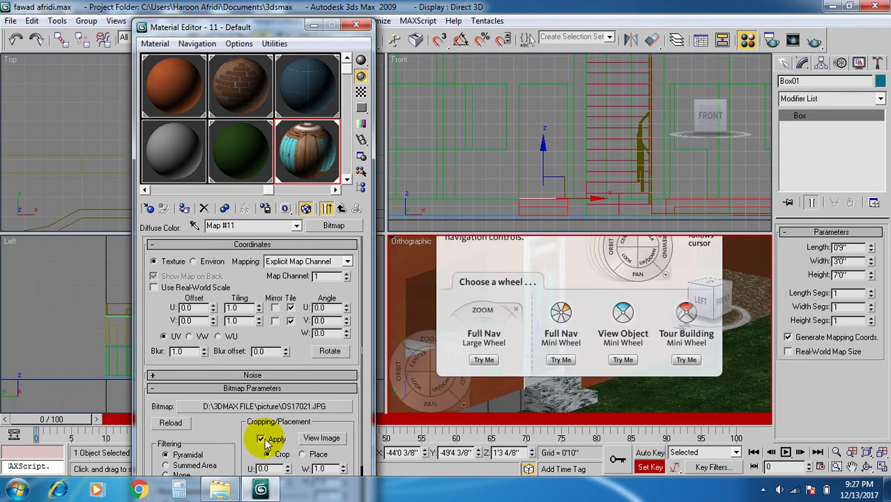
pyautogui.click(322, 439)
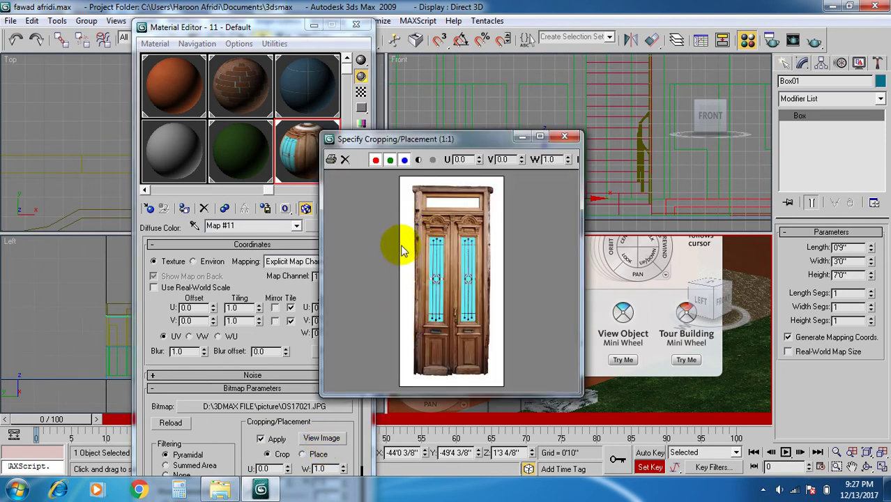
pyautogui.click(375, 160)
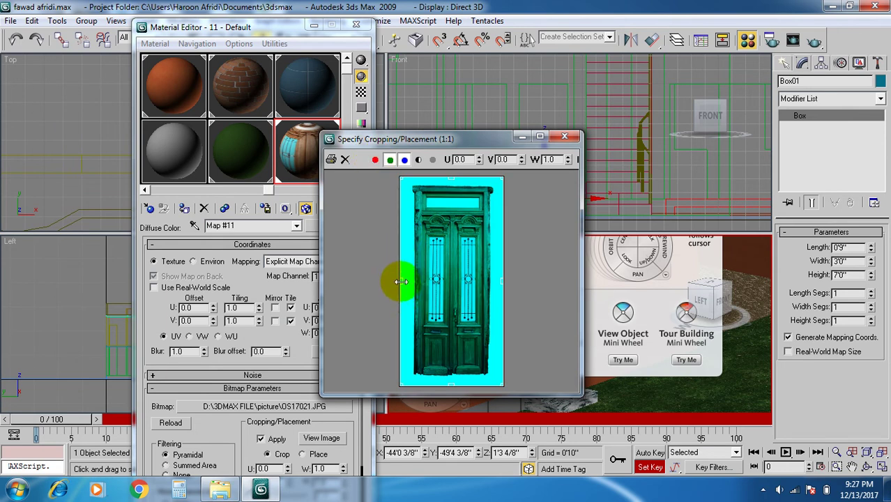
# - Crop the bitmap to the door frame's edges at U 0.138, V 0.044 and W 0.736, and close the Material Editor
pyautogui.moveTo(401, 282); pyautogui.dragTo(414, 281)
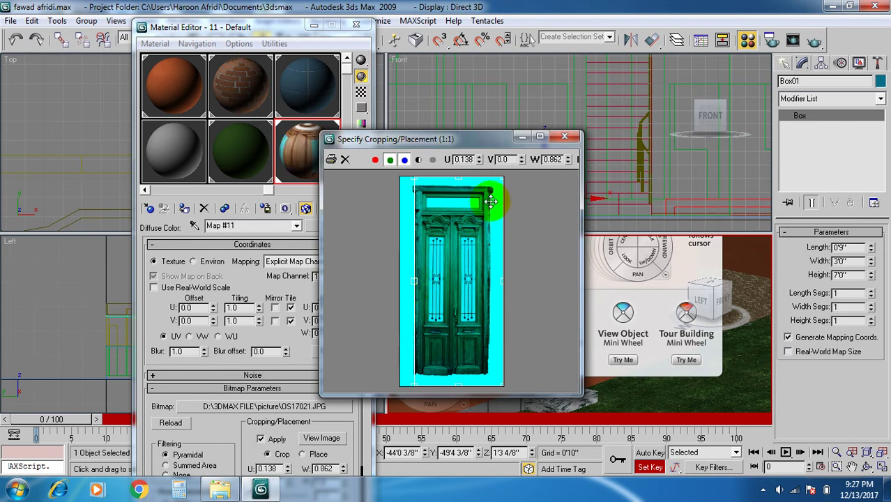
pyautogui.moveTo(458, 179); pyautogui.dragTo(458, 185)
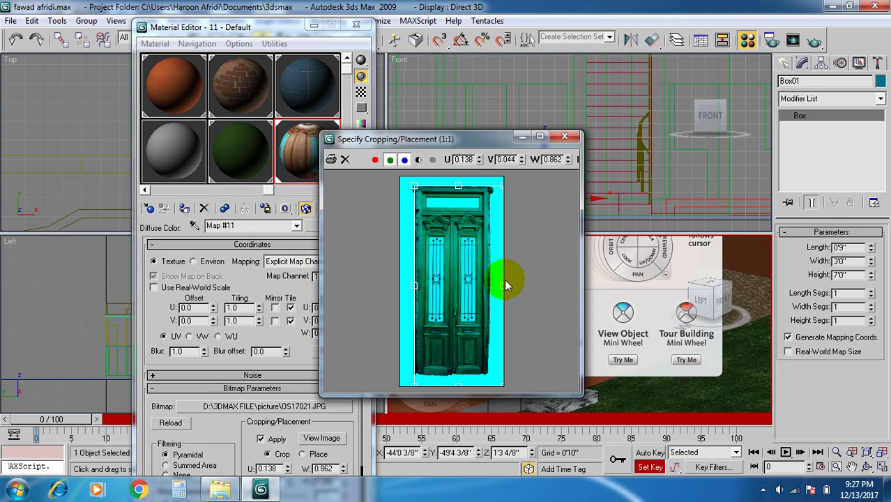
pyautogui.moveTo(501, 285)
pyautogui.mouseDown()
pyautogui.moveTo(478, 283)
pyautogui.moveTo(490, 285)
pyautogui.mouseUp()
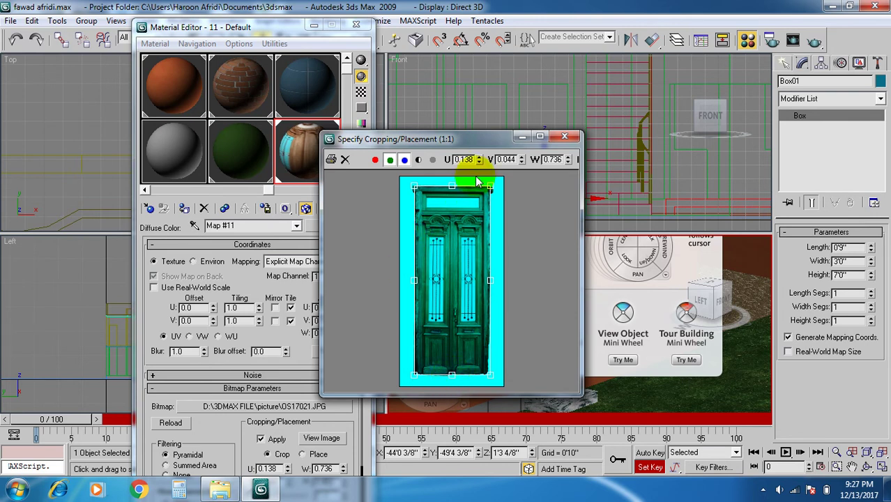
pyautogui.click(564, 136)
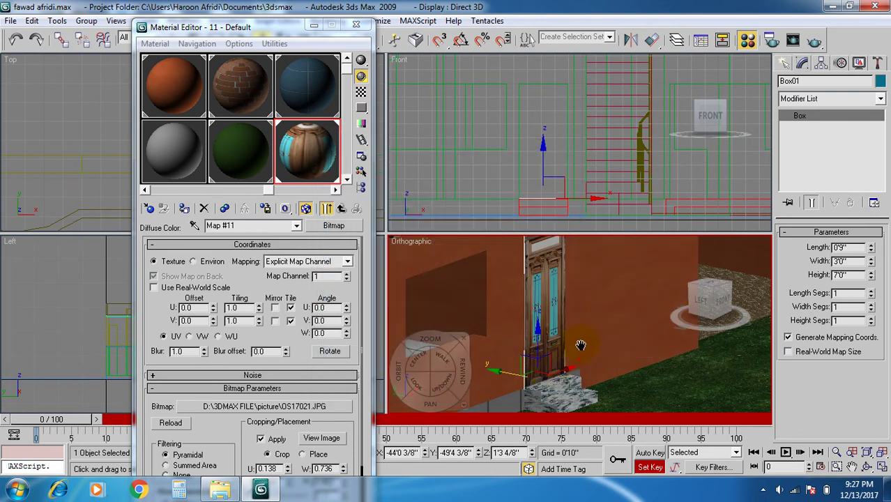
pyautogui.moveTo(578, 346); pyautogui.dragTo(575, 361, button='middle')
pyautogui.scroll(2, 562, 352)
pyautogui.moveTo(525, 386)
pyautogui.mouseDown(button='middle')
pyautogui.moveTo(532, 371)
pyautogui.moveTo(524, 374)
pyautogui.mouseUp(button='middle')
pyautogui.scroll(-3, 531, 327)
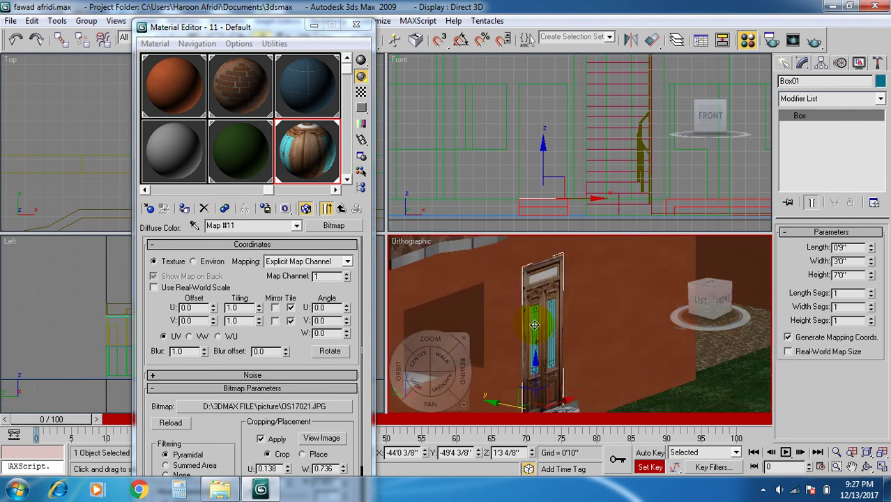
pyautogui.moveTo(531, 326); pyautogui.dragTo(524, 286, button='middle')
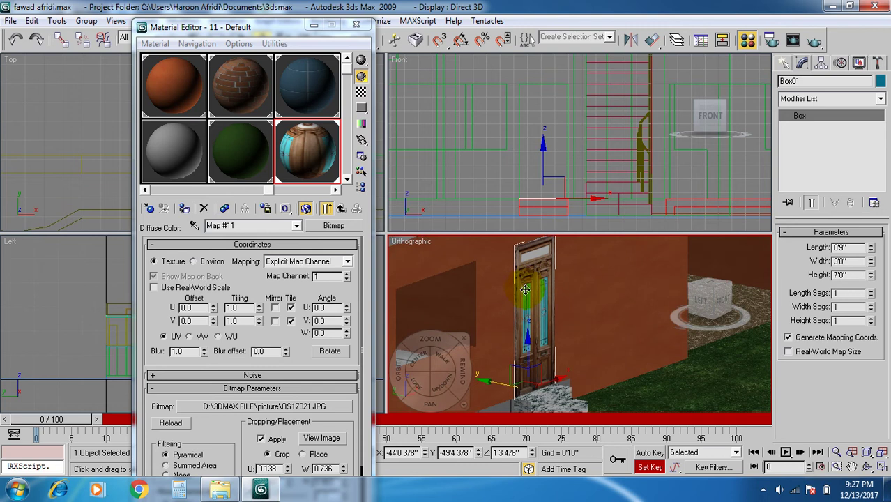
pyautogui.click(351, 29)
pyautogui.click(318, 282)
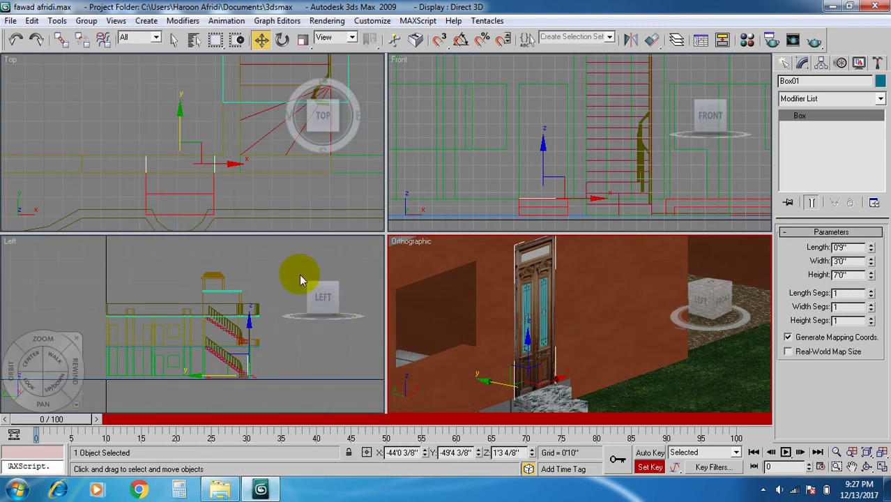
# - Draw a box across the front window opening in the Top view, 0'9" by 6'0" and about 1'11" high
pyautogui.moveTo(179, 184); pyautogui.dragTo(320, 183, button='middle')
pyautogui.moveTo(123, 182); pyautogui.dragTo(237, 177, button='middle')
pyautogui.scroll(2, 196, 189)
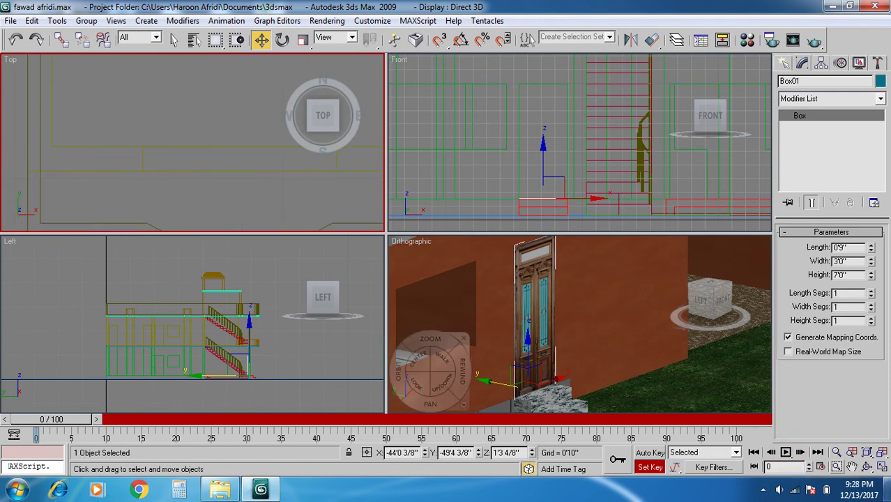
pyautogui.click(881, 466)
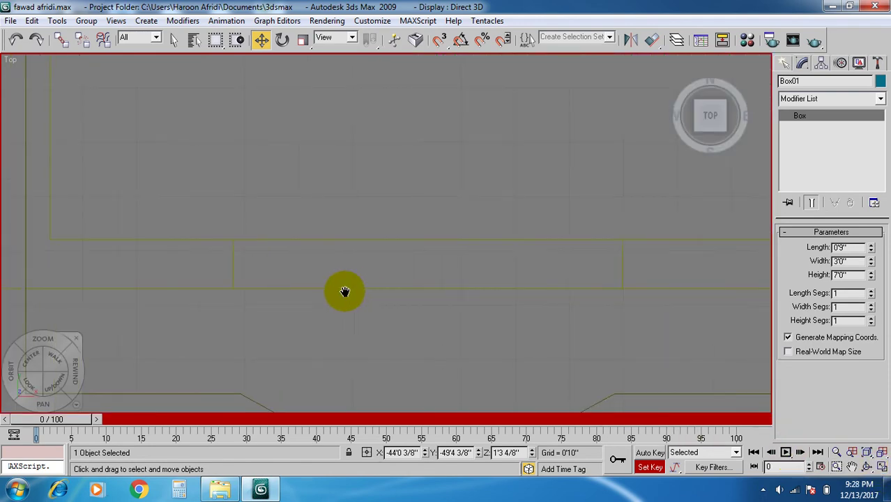
pyautogui.moveTo(277, 287); pyautogui.dragTo(276, 286, button='middle')
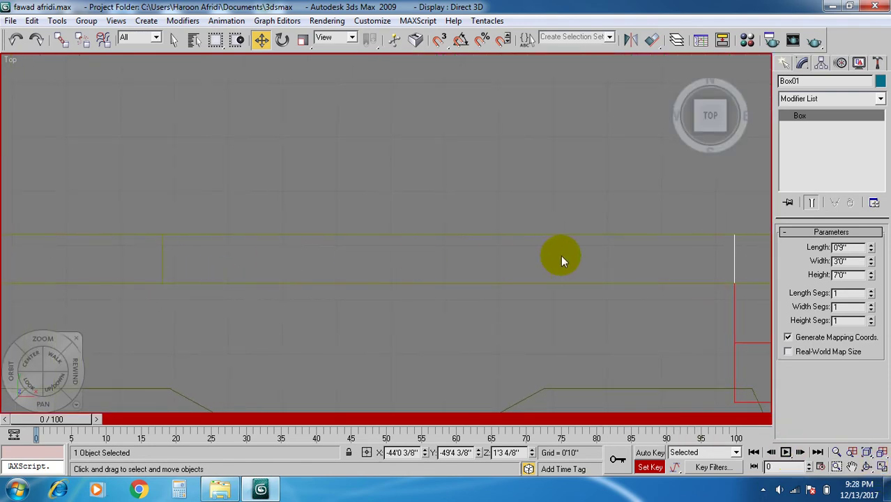
pyautogui.click(784, 65)
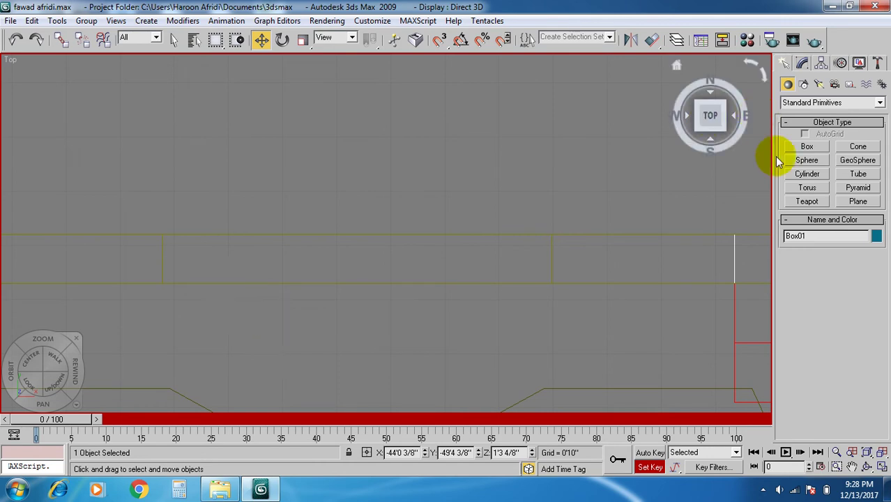
pyautogui.click(806, 146)
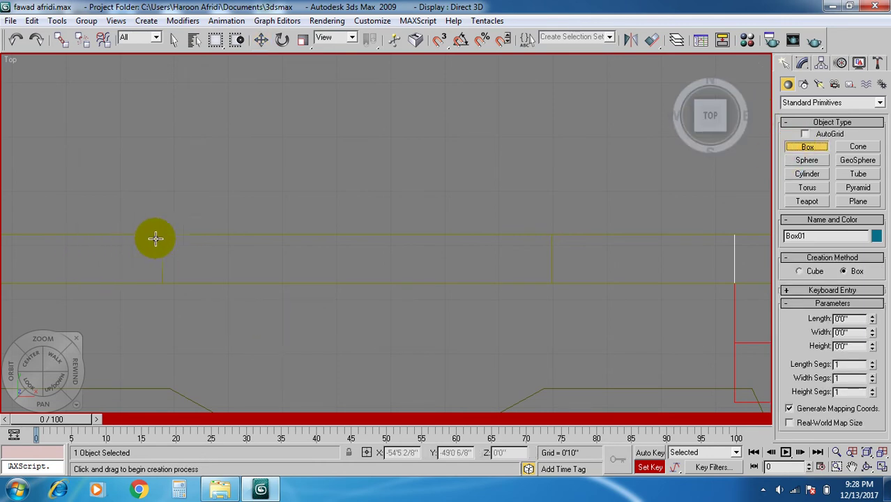
pyautogui.moveTo(162, 234); pyautogui.dragTo(551, 282)
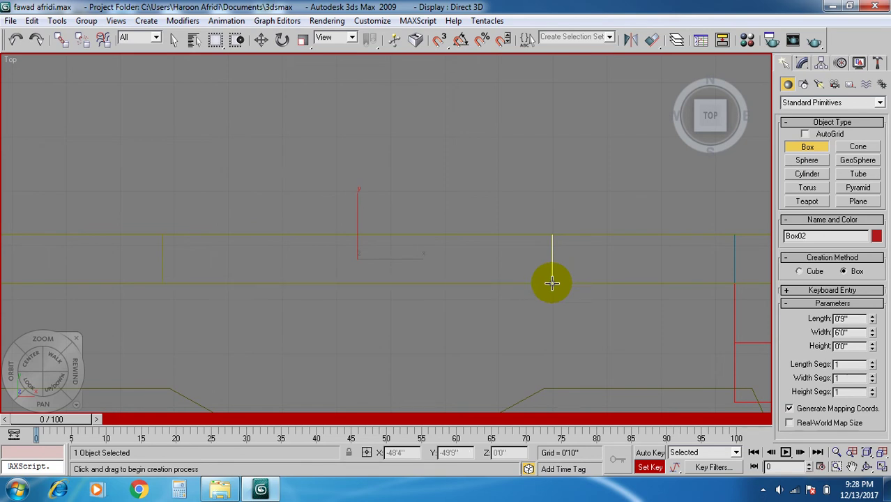
pyautogui.click(532, 159)
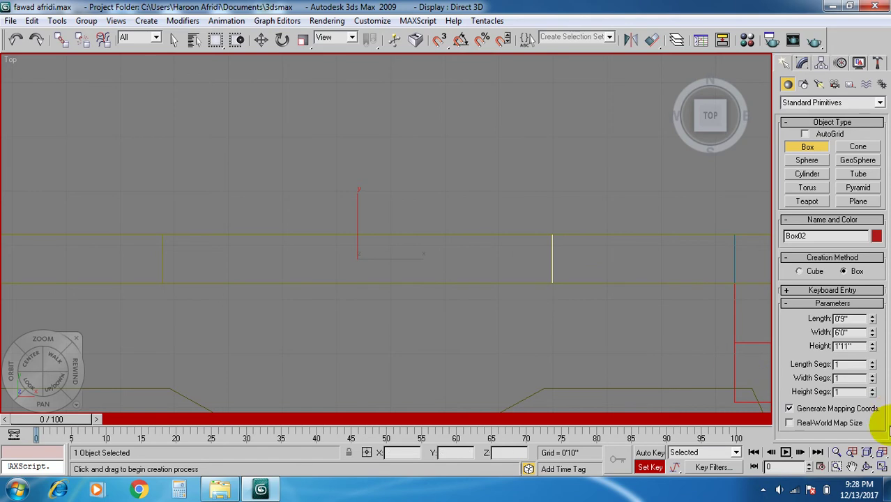
# - Set the new window box's length to 9 inches
pyautogui.click(882, 467)
pyautogui.click(507, 328)
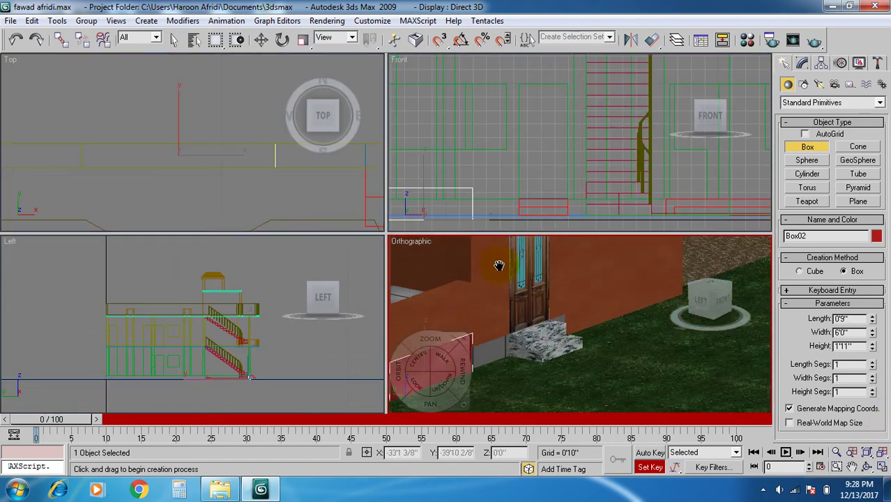
pyautogui.moveTo(508, 385); pyautogui.dragTo(461, 347, button='middle')
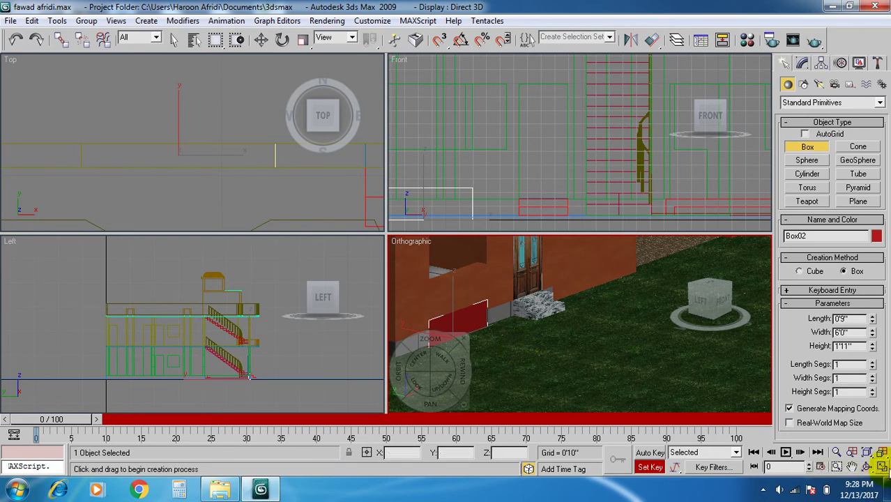
pyautogui.click(882, 467)
pyautogui.moveTo(478, 301); pyautogui.dragTo(480, 305, button='middle')
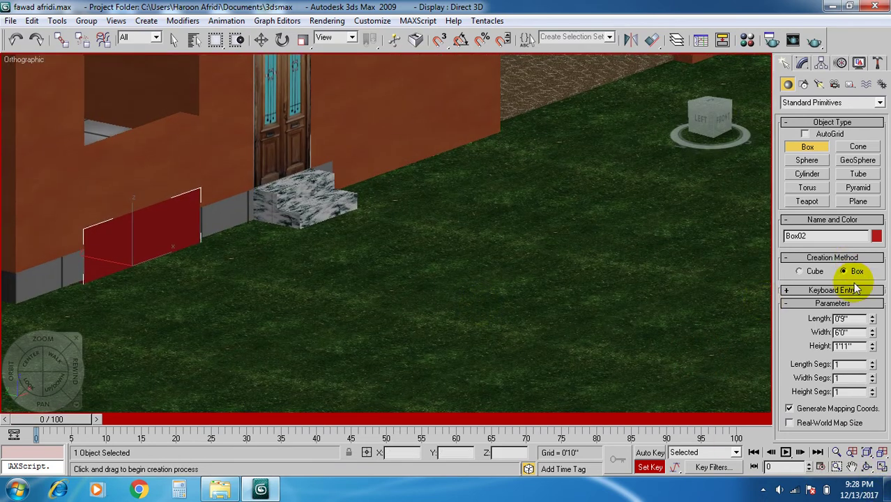
pyautogui.click(873, 321)
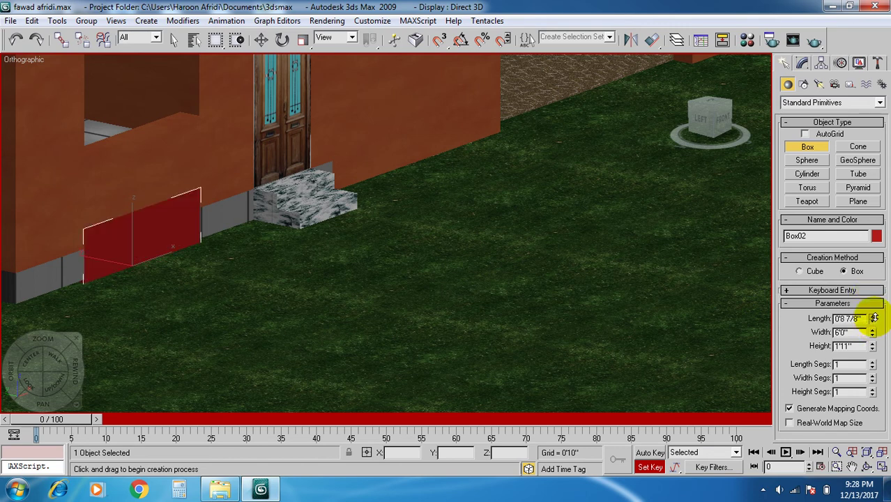
pyautogui.moveTo(864, 318); pyautogui.dragTo(764, 321)
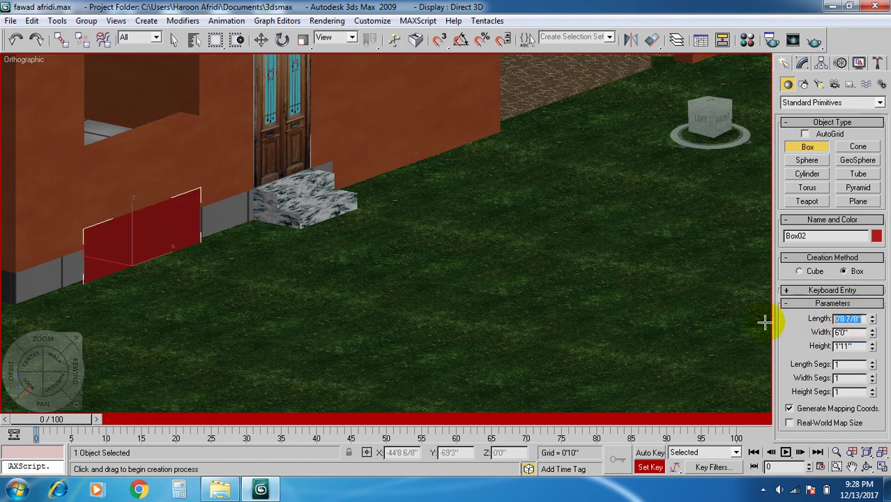
pyautogui.write('9"')
pyautogui.press('Return')
# - Set the window box's width to 6'0" and its height to 4'0"
pyautogui.moveTo(872, 333)
pyautogui.mouseDown()
pyautogui.moveTo(868, 299)
pyautogui.moveTo(868, 331)
pyautogui.mouseUp()
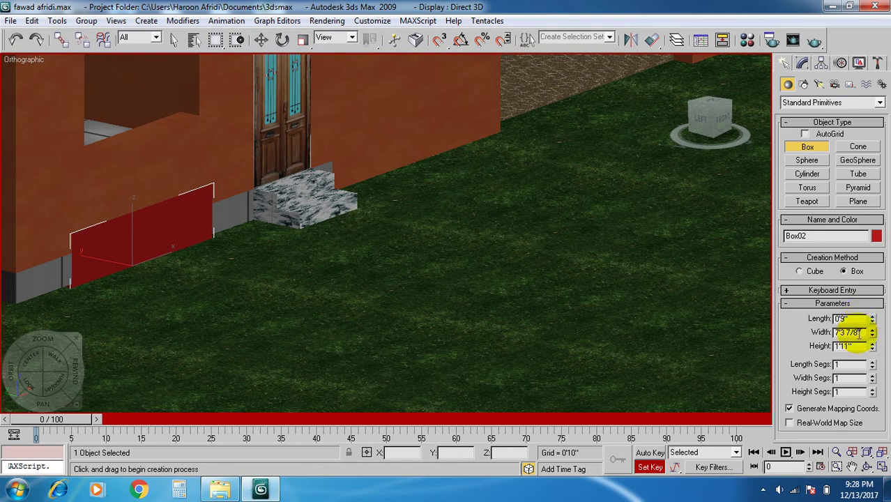
pyautogui.moveTo(853, 332); pyautogui.dragTo(819, 335)
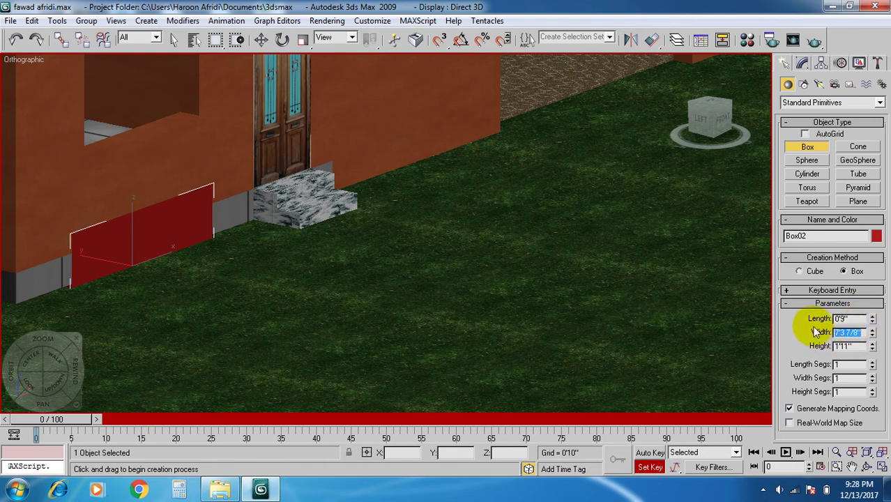
pyautogui.write('6')
pyautogui.press('Return')
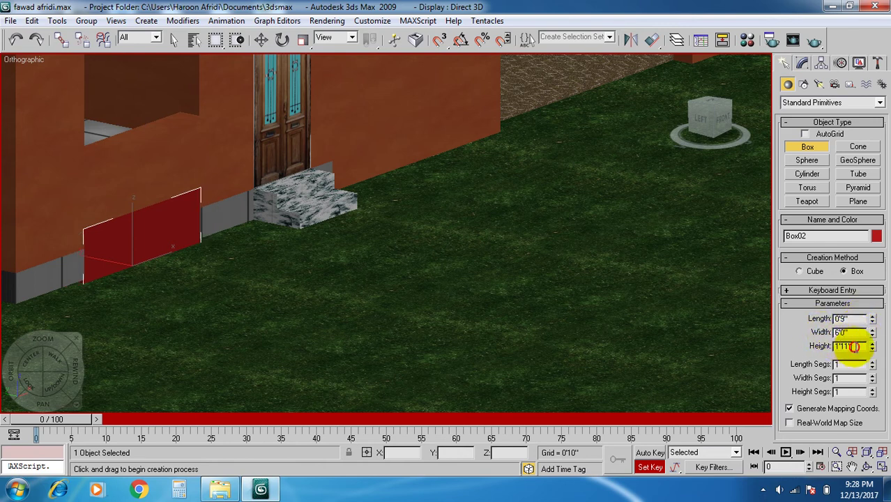
pyautogui.moveTo(859, 347); pyautogui.dragTo(824, 354)
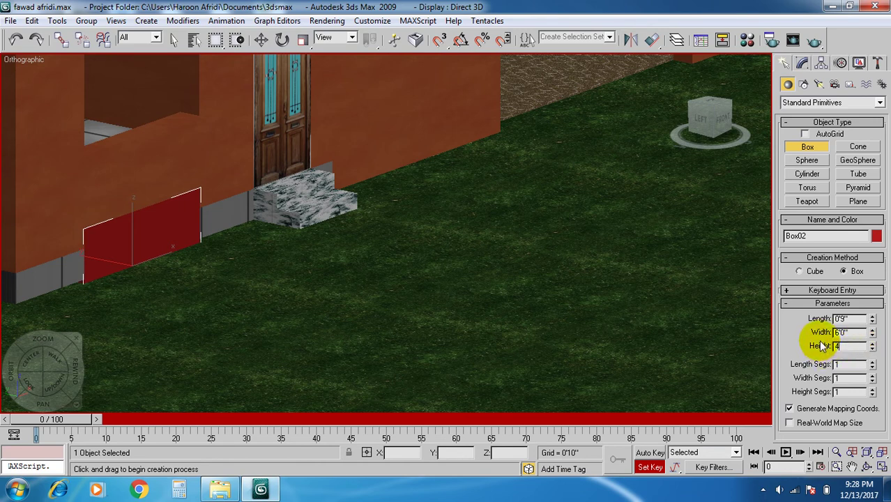
pyautogui.write('4')
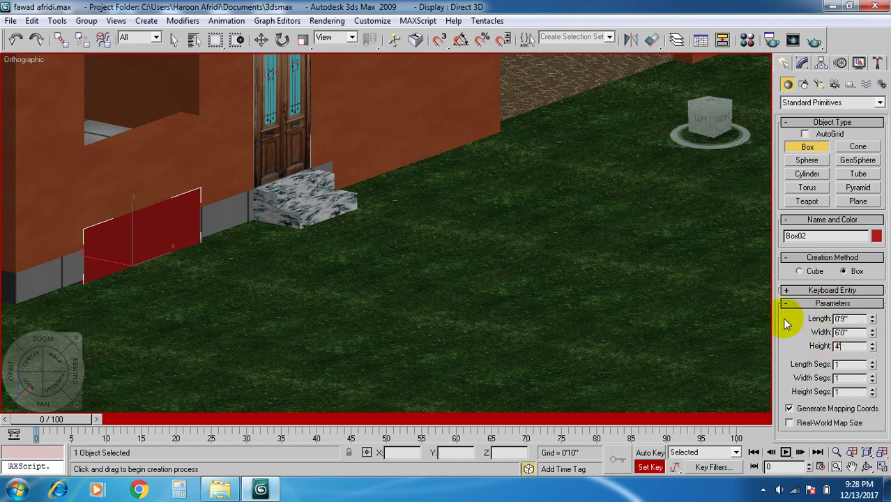
pyautogui.press('Return')
# - Move the window box straight up in the Front view to Z 4'3 3/8" so it fills the ground-floor window opening
pyautogui.scroll(-5, 385, 264)
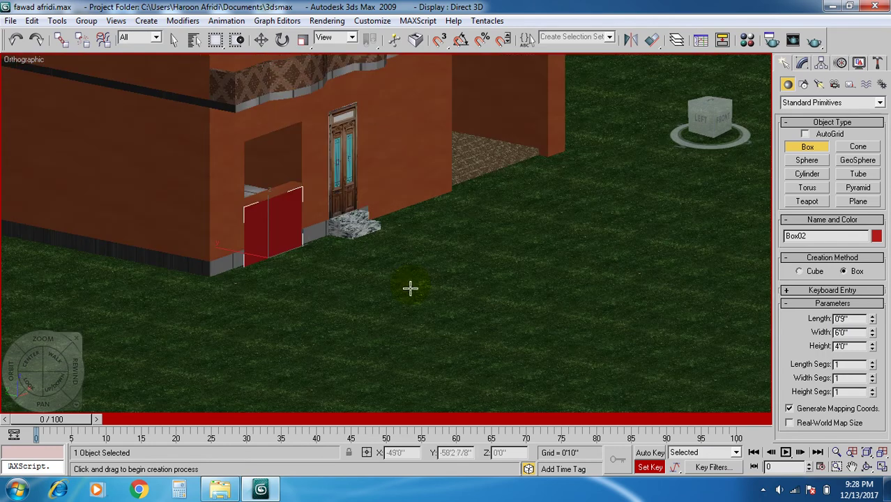
pyautogui.moveTo(411, 285); pyautogui.dragTo(408, 285, button='middle')
pyautogui.click(881, 467)
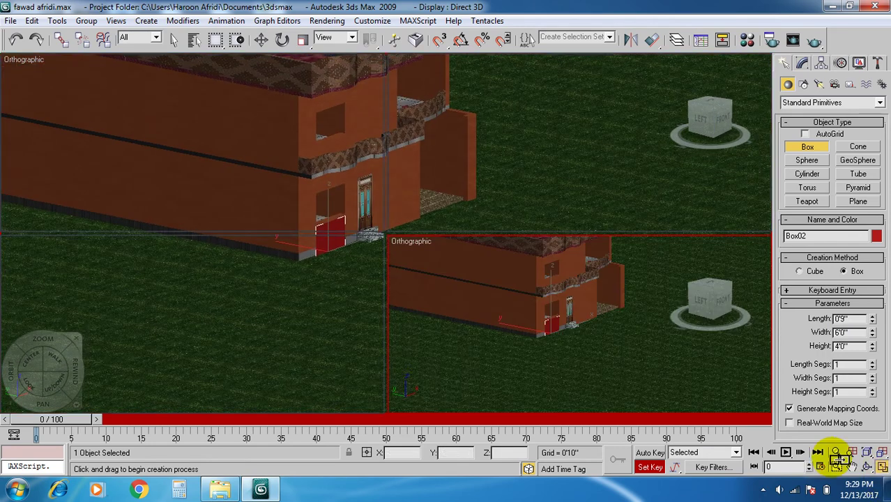
pyautogui.scroll(4, 543, 185)
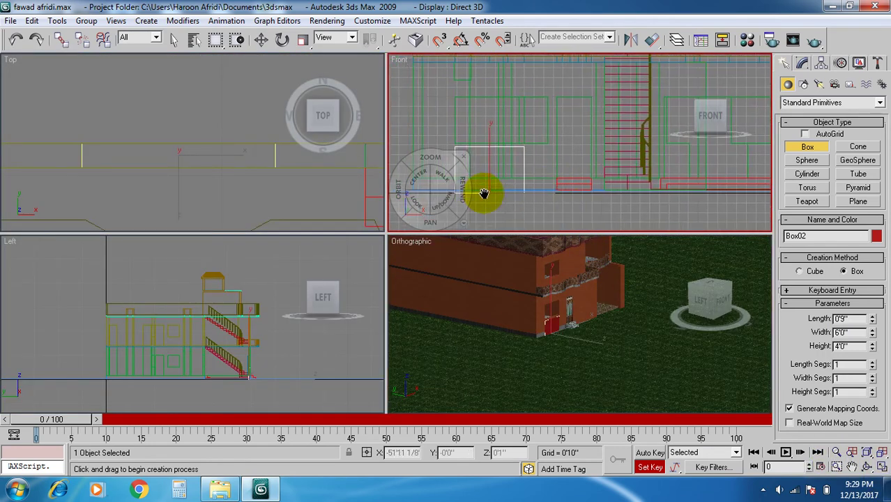
pyautogui.moveTo(535, 201); pyautogui.dragTo(542, 140, button='middle')
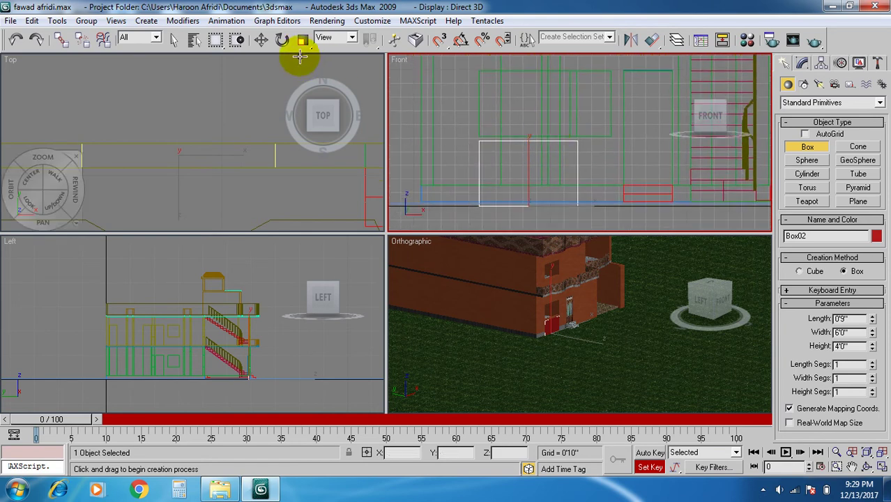
pyautogui.click(262, 39)
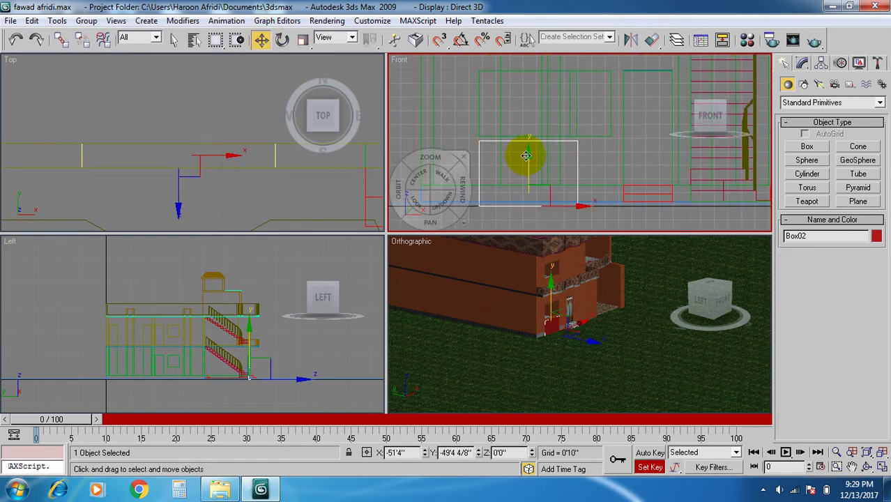
pyautogui.moveTo(527, 151); pyautogui.dragTo(532, 82)
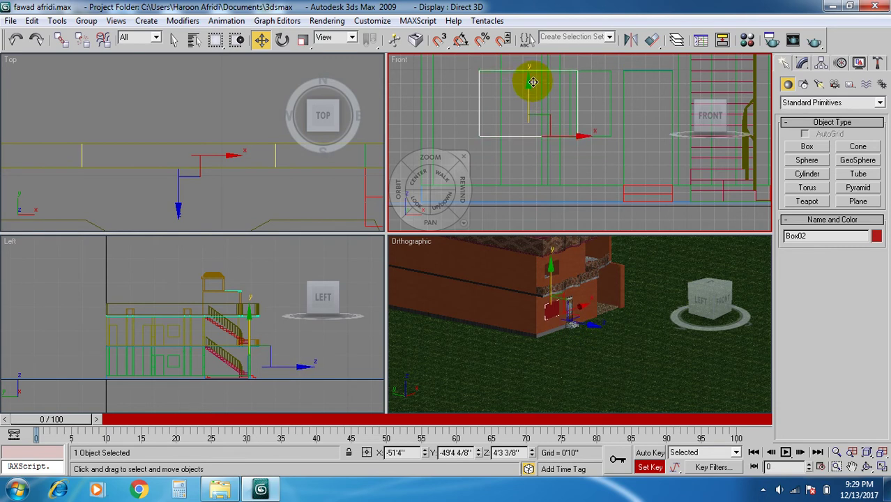
# - Bring up the Material Editor and select the unused 12 - Default material for the front window box
pyautogui.scroll(6, 561, 300)
pyautogui.moveTo(520, 312); pyautogui.dragTo(564, 340, button='middle')
pyautogui.scroll(3, 524, 327)
pyautogui.scroll(2, 561, 335)
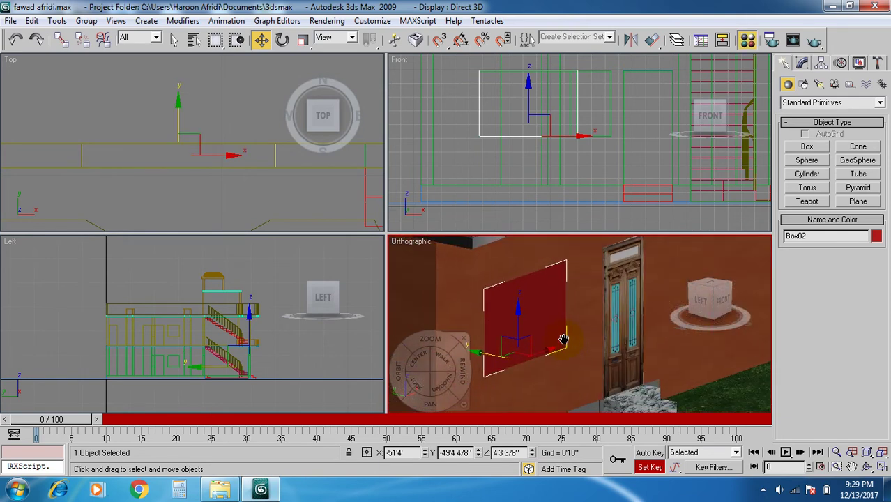
pyautogui.press('m')
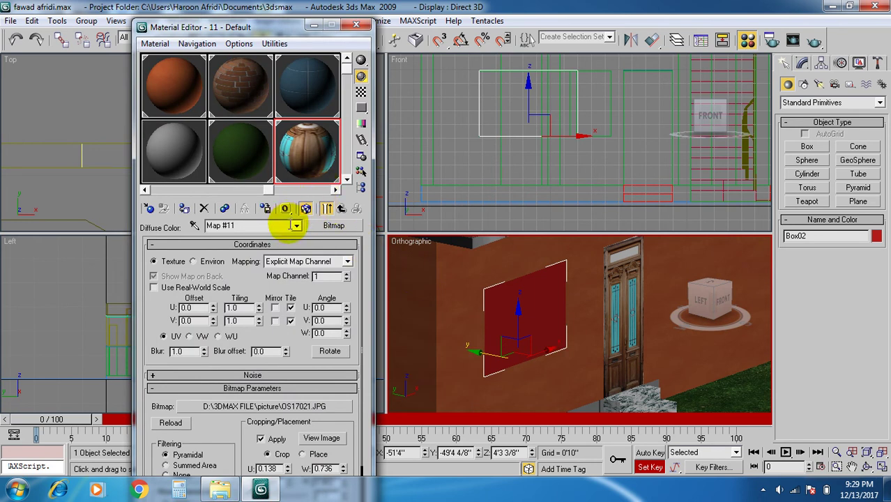
pyautogui.click(335, 189)
pyautogui.click(310, 147)
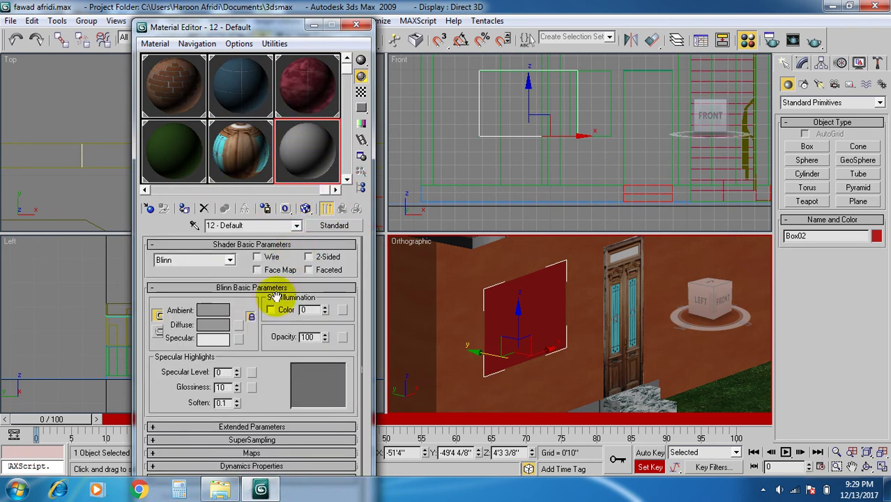
# - Load the three-panel window image OS17098.JPG from the picture folder as the material's diffuse bitmap
pyautogui.click(243, 326)
pyautogui.doubleClick(523, 88)
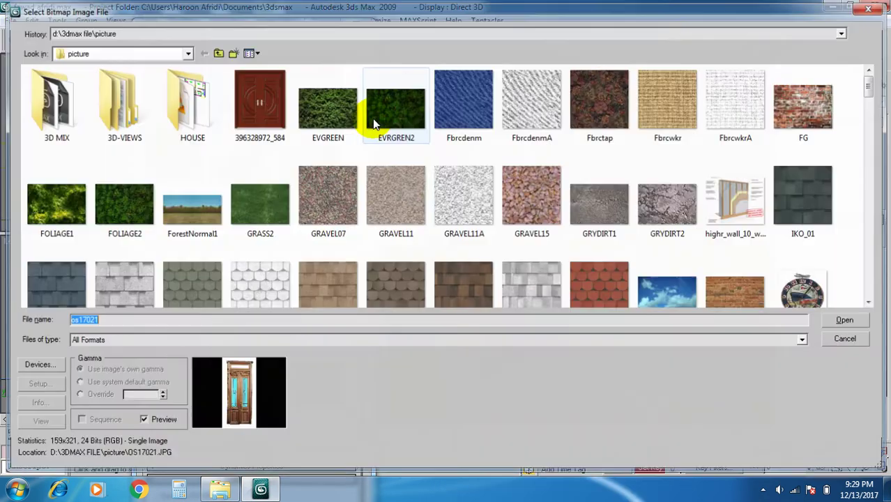
pyautogui.click(388, 130)
pyautogui.scroll(-3, 467, 172)
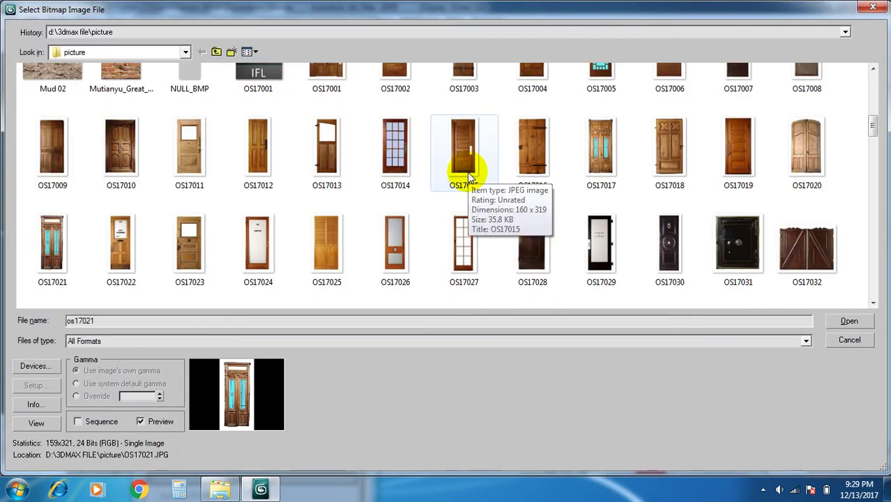
pyautogui.scroll(3, 467, 172)
pyautogui.scroll(-4, 467, 172)
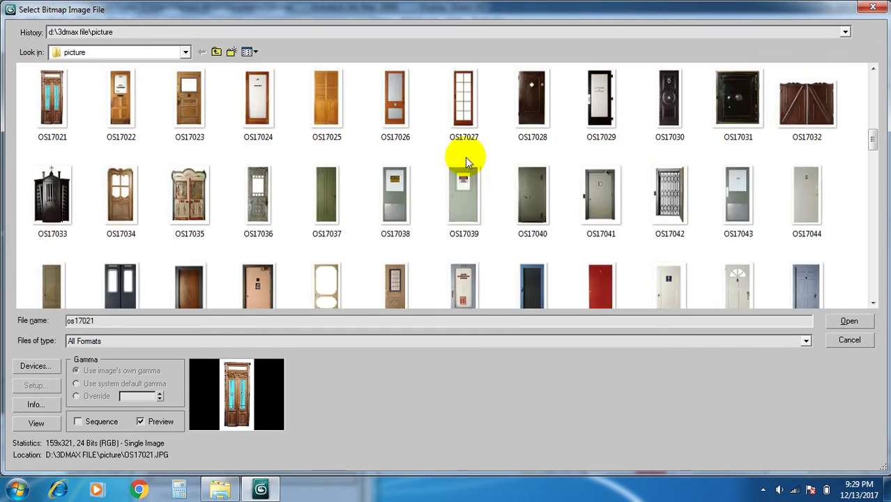
pyautogui.scroll(-5, 465, 159)
pyautogui.scroll(5, 463, 166)
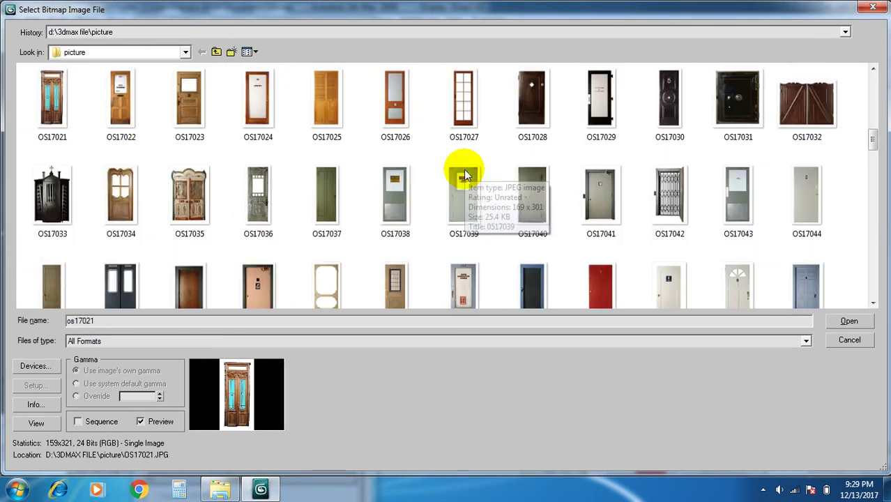
pyautogui.scroll(-2, 489, 205)
pyautogui.scroll(-4, 486, 204)
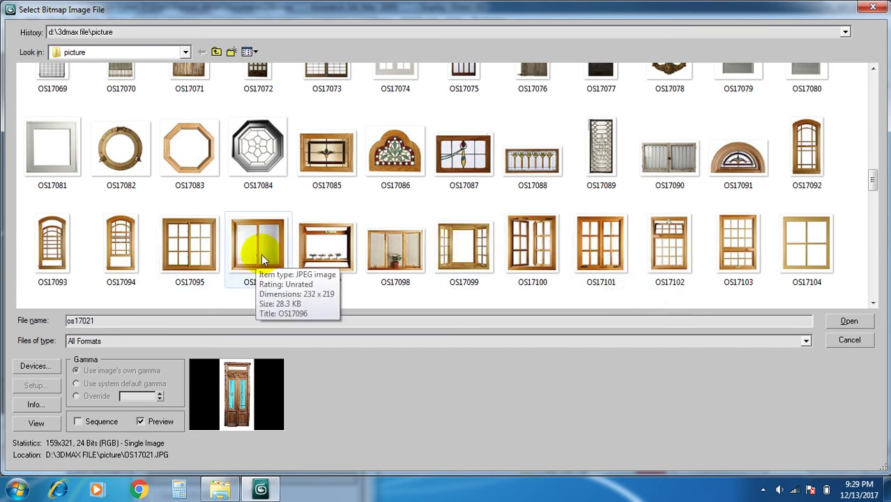
pyautogui.doubleClick(405, 251)
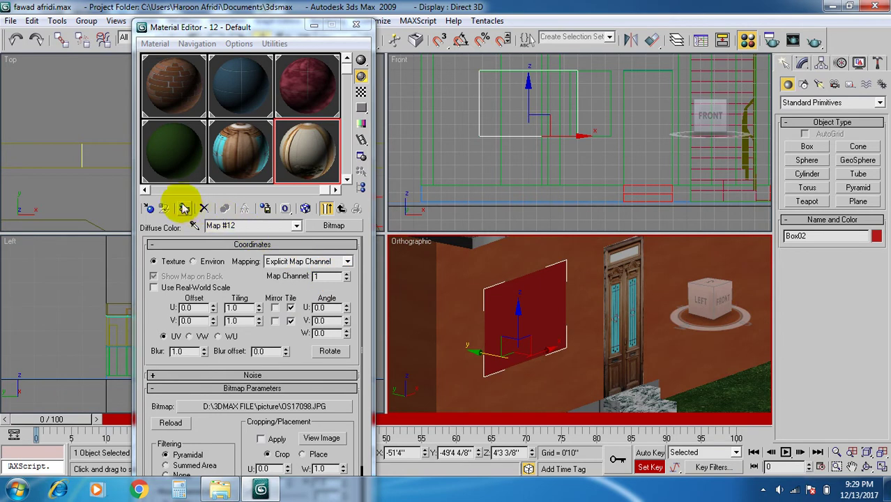
# - Assign the window material to the selected window box and show its map in the viewport
pyautogui.click(184, 209)
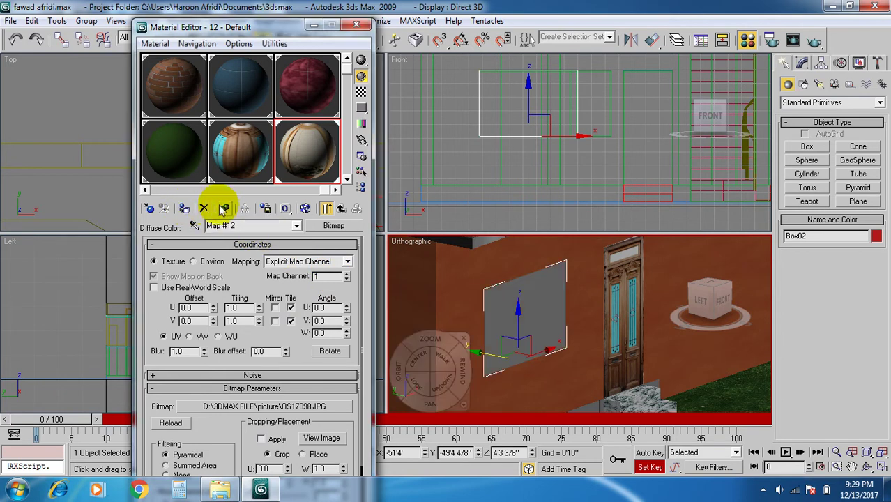
pyautogui.click(304, 208)
pyautogui.scroll(3, 532, 330)
# - Apply cropping to the window image and trim its white border to the wooden frame, with U 0.05, V 0.051 and W 0.915
pyautogui.click(269, 436)
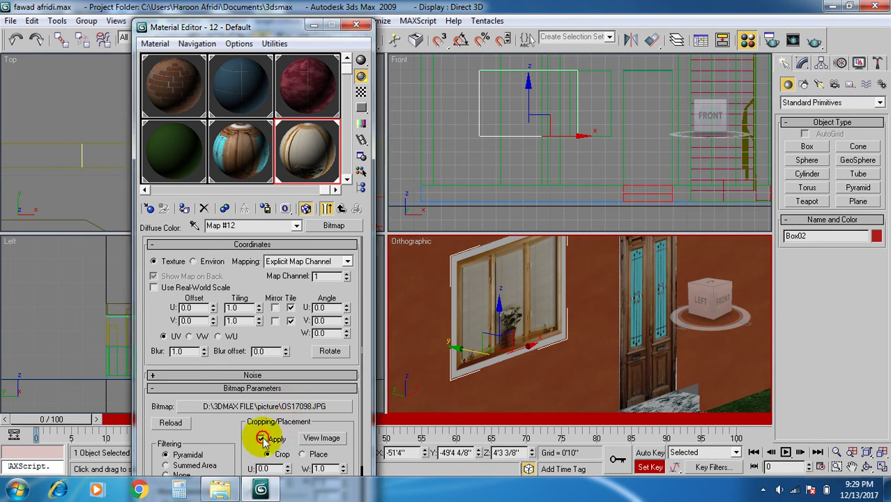
pyautogui.click(321, 437)
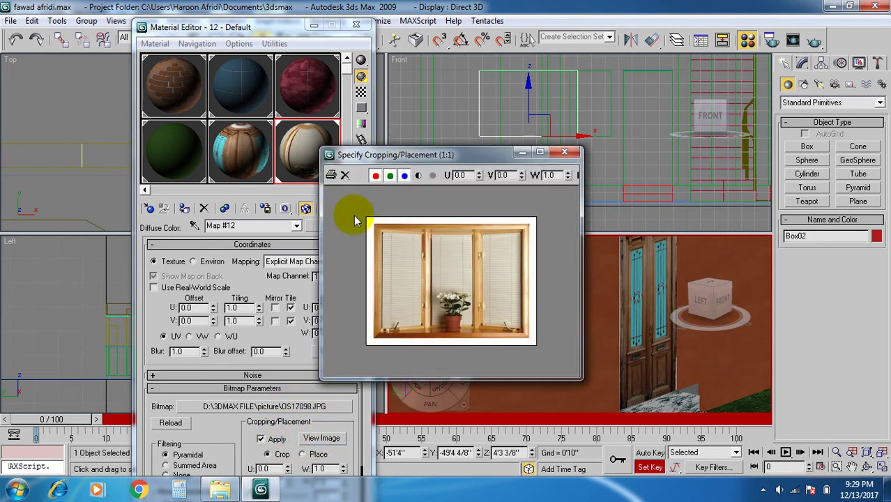
pyautogui.click(375, 175)
pyautogui.moveTo(366, 279); pyautogui.dragTo(375, 281)
pyautogui.moveTo(456, 220); pyautogui.dragTo(456, 224)
pyautogui.moveTo(533, 283); pyautogui.dragTo(530, 283)
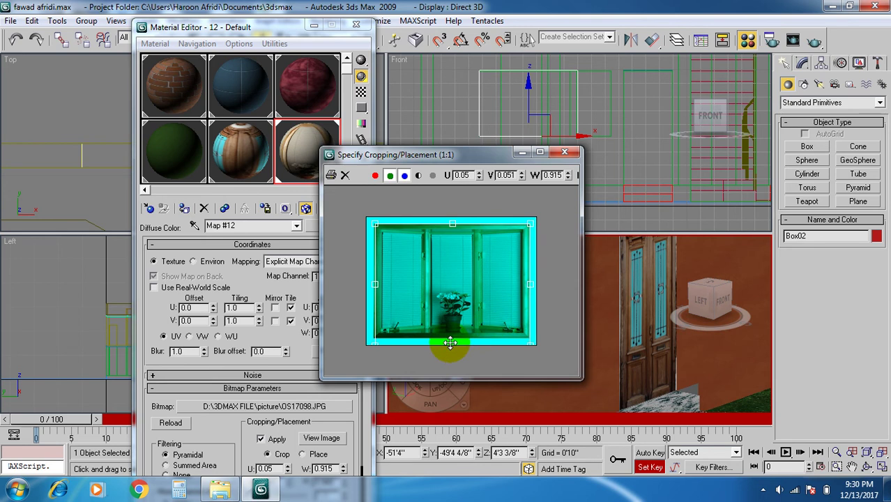
pyautogui.moveTo(453, 343); pyautogui.dragTo(453, 338)
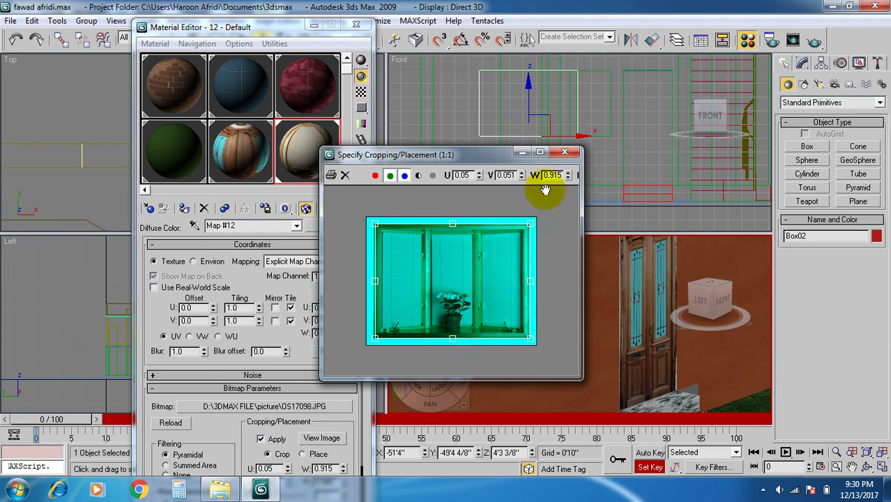
pyautogui.click(565, 152)
# - Clone the textured window box straight up in the Front view by 10'5 1/8" into the upper-floor window opening
pyautogui.scroll(-5, 534, 332)
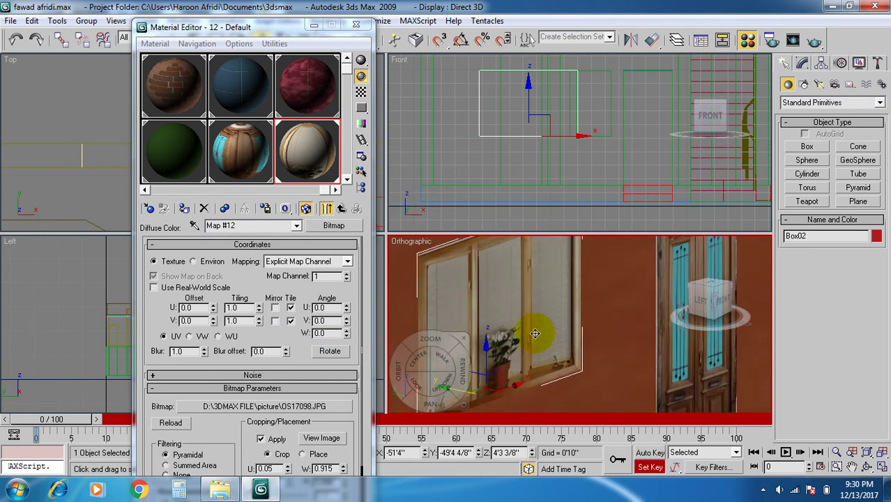
pyautogui.scroll(-4, 536, 334)
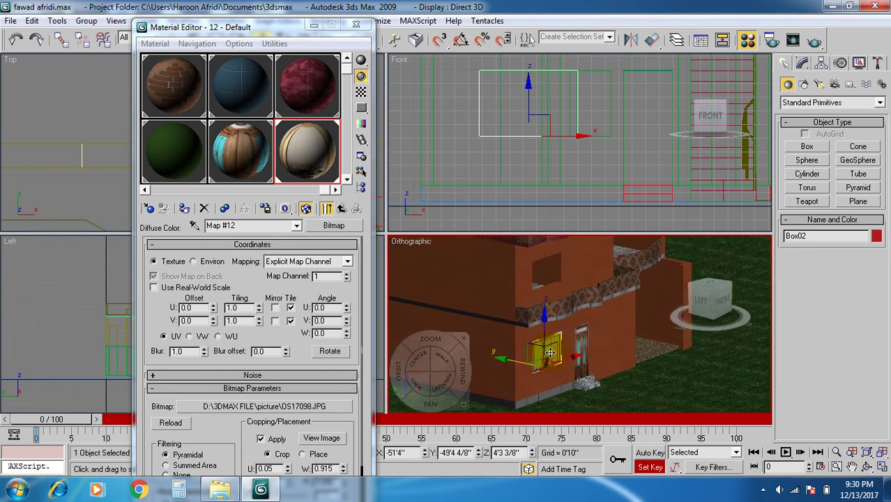
pyautogui.scroll(-6, 466, 147)
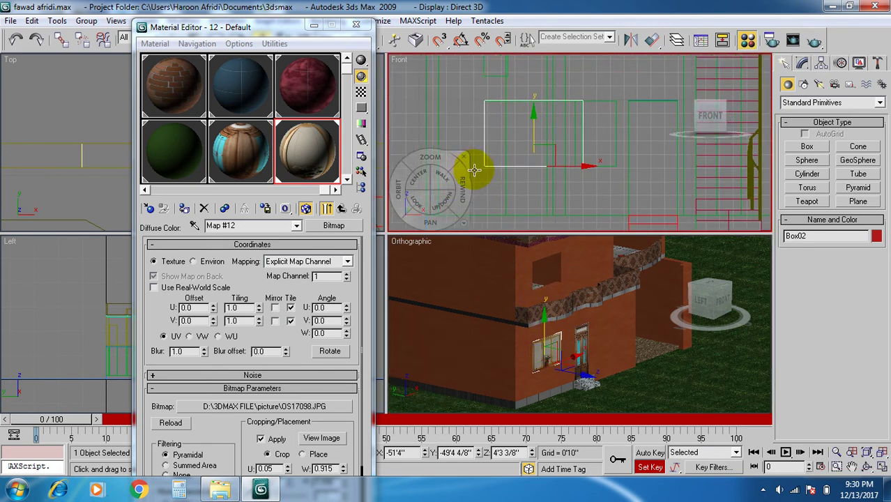
pyautogui.scroll(2, 547, 129)
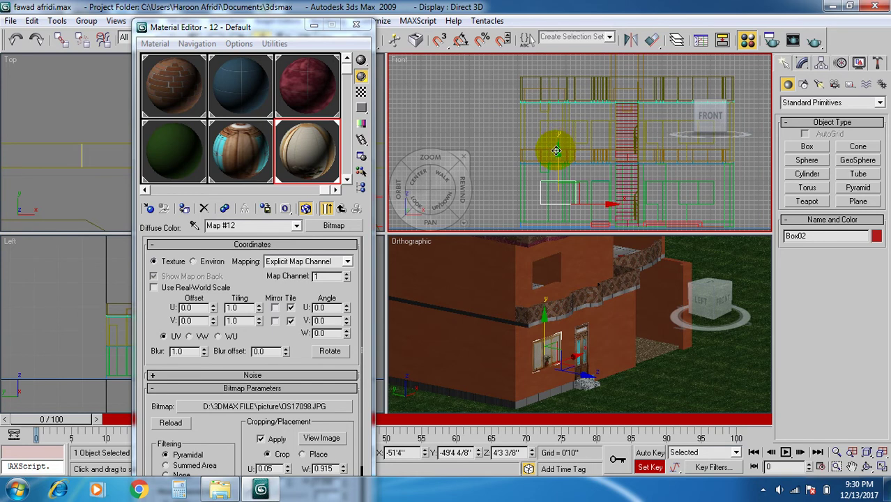
pyautogui.keyDown('shift'); pyautogui.moveTo(558, 149); pyautogui.dragTo(559, 87); pyautogui.keyUp('shift')
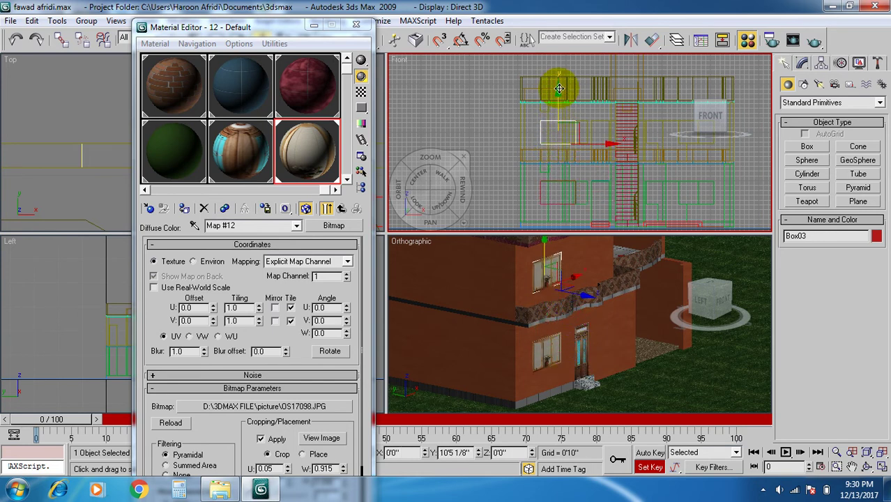
pyautogui.click(448, 299)
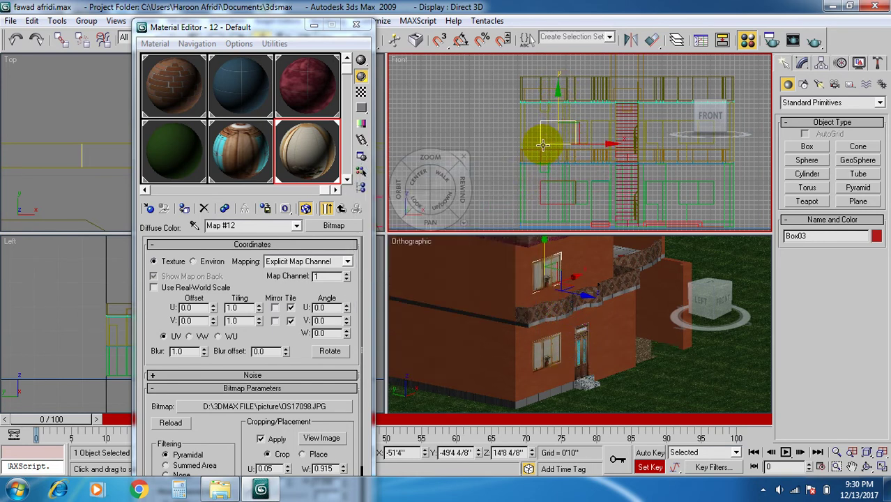
# - Nudge the upper-floor window box up to Z 14'9 1/8" to fit its opening, and close the Material Editor
pyautogui.scroll(5, 552, 142)
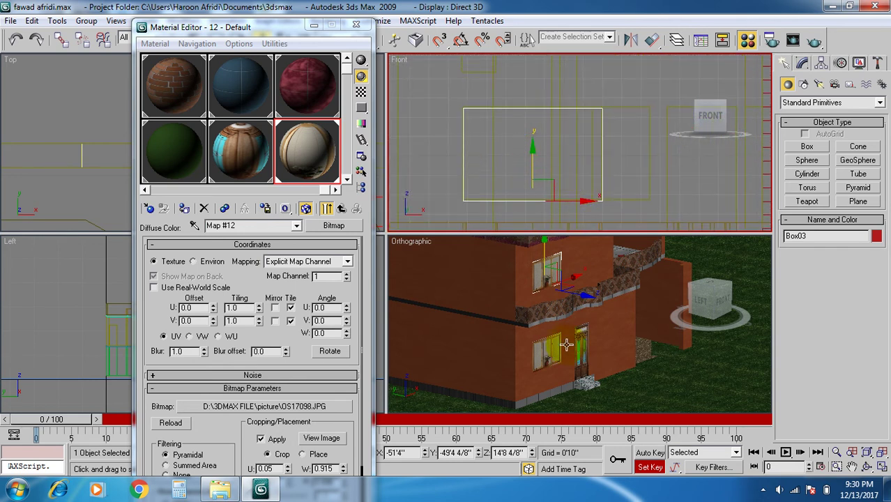
pyautogui.scroll(6, 550, 318)
pyautogui.moveTo(541, 163); pyautogui.dragTo(531, 188, button='middle')
pyautogui.scroll(2, 526, 285)
pyautogui.moveTo(519, 182); pyautogui.dragTo(519, 181)
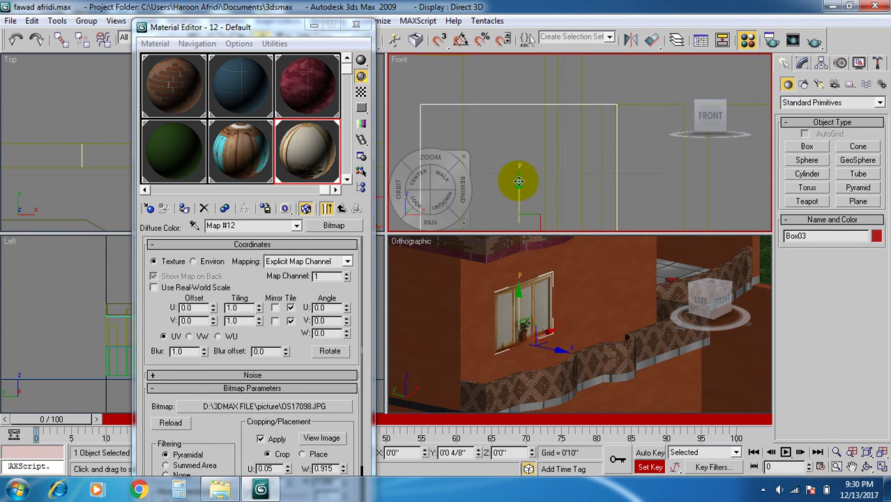
pyautogui.scroll(-6, 501, 287)
pyautogui.keyDown('alt'); pyautogui.moveTo(632, 351); pyautogui.dragTo(588, 364, button='middle'); pyautogui.keyUp('alt')
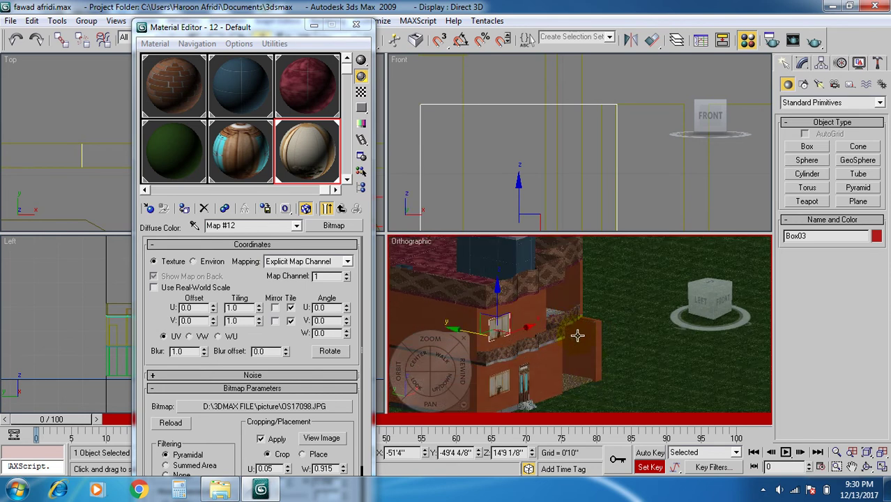
pyautogui.moveTo(611, 297); pyautogui.dragTo(629, 282, button='middle')
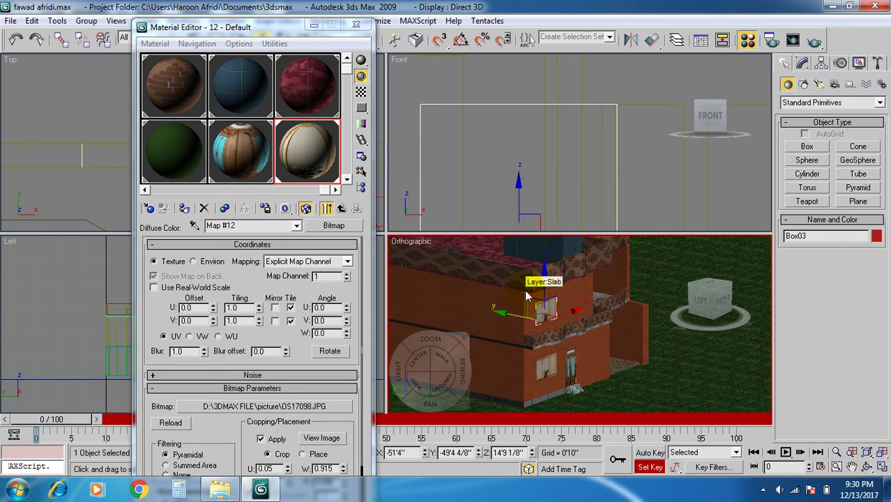
pyautogui.moveTo(520, 285); pyautogui.dragTo(521, 297, button='middle')
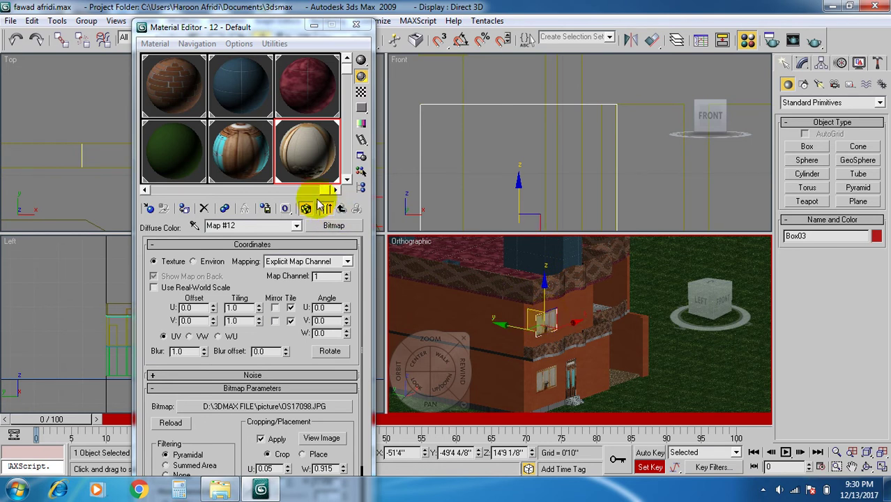
pyautogui.click(355, 24)
# - Draw a box in the Top view across the wall opening behind the wide front steps, 0'9 3/8" by 8'11 7/8" and about 2'7 3/8" high
pyautogui.click(215, 203)
pyautogui.scroll(-5, 213, 189)
pyautogui.moveTo(218, 158)
pyautogui.mouseDown(button='middle')
pyautogui.moveTo(196, 195)
pyautogui.moveTo(179, 179)
pyautogui.moveTo(157, 198)
pyautogui.mouseUp(button='middle')
pyautogui.moveTo(226, 147)
pyautogui.mouseDown(button='middle')
pyautogui.moveTo(220, 152)
pyautogui.moveTo(254, 141)
pyautogui.moveTo(223, 124)
pyautogui.moveTo(170, 171)
pyautogui.mouseUp(button='middle')
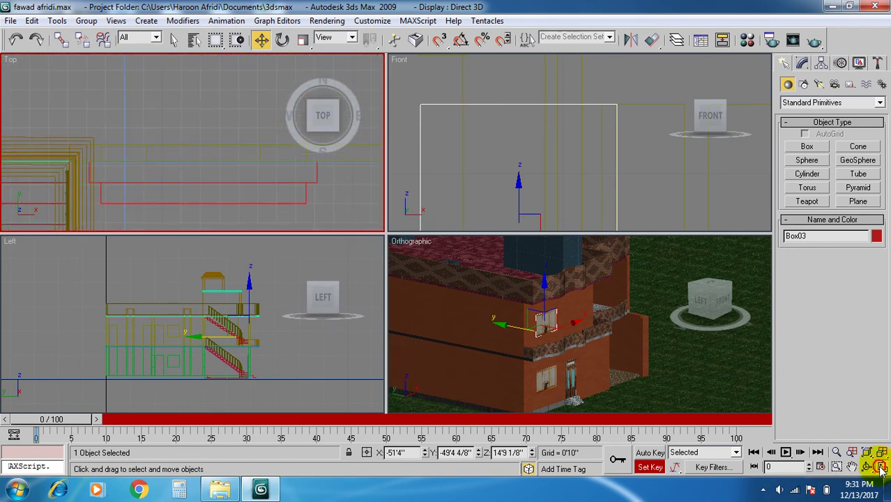
pyautogui.click(881, 467)
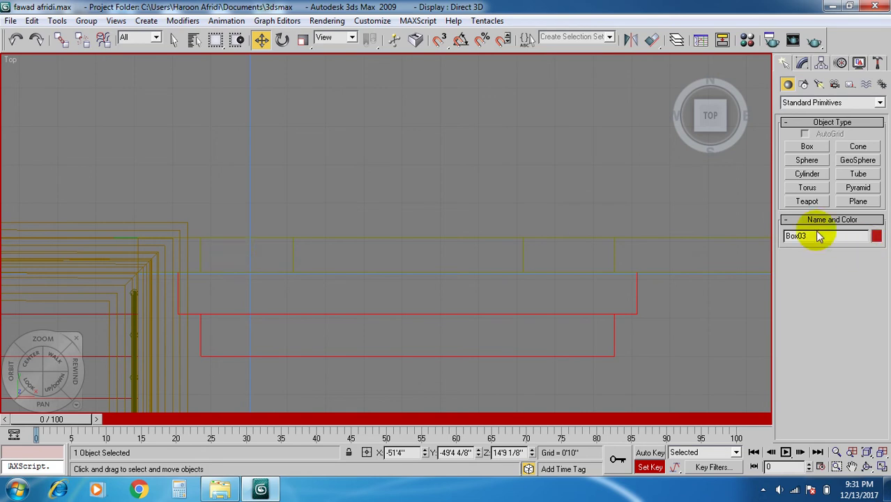
pyautogui.click(789, 147)
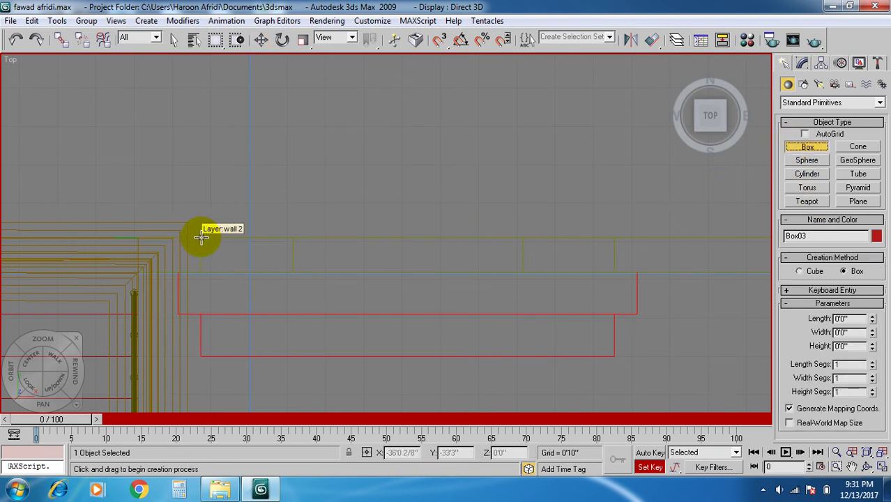
pyautogui.moveTo(202, 239); pyautogui.dragTo(613, 272)
pyautogui.click(621, 224)
pyautogui.click(880, 467)
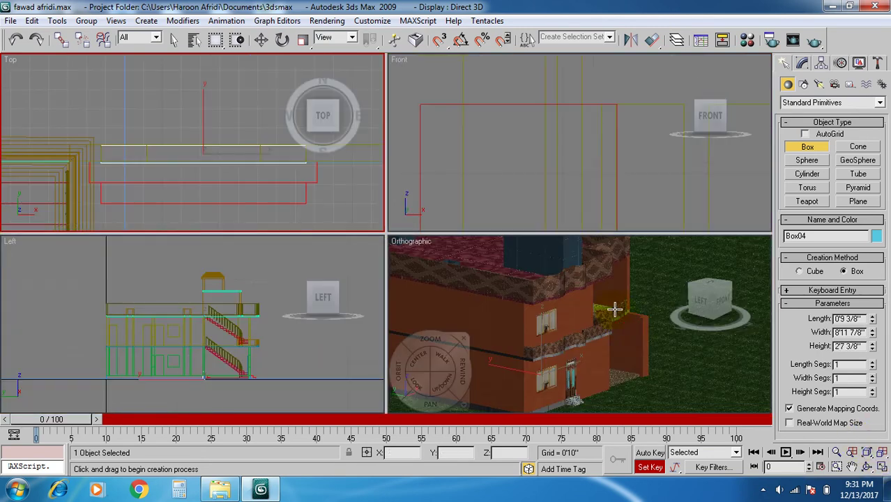
# - Set the length of the new box behind the wide front steps to 9 inches
pyautogui.scroll(3, 663, 375)
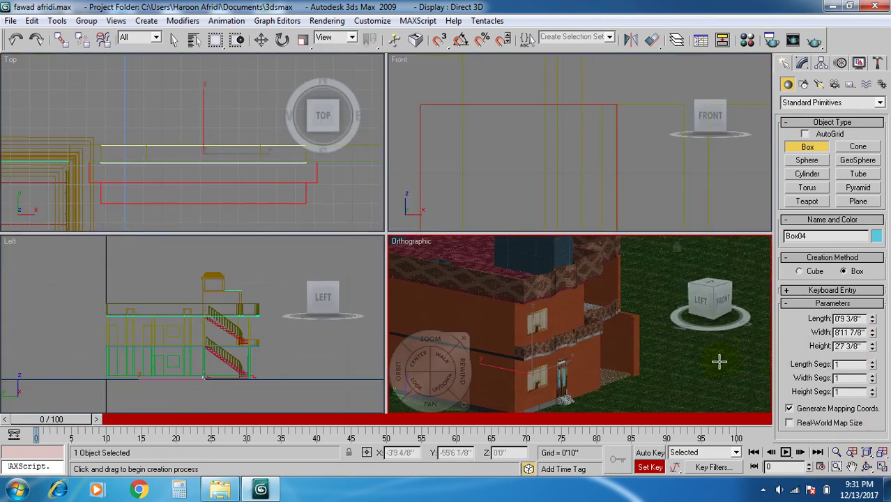
pyautogui.scroll(2, 717, 361)
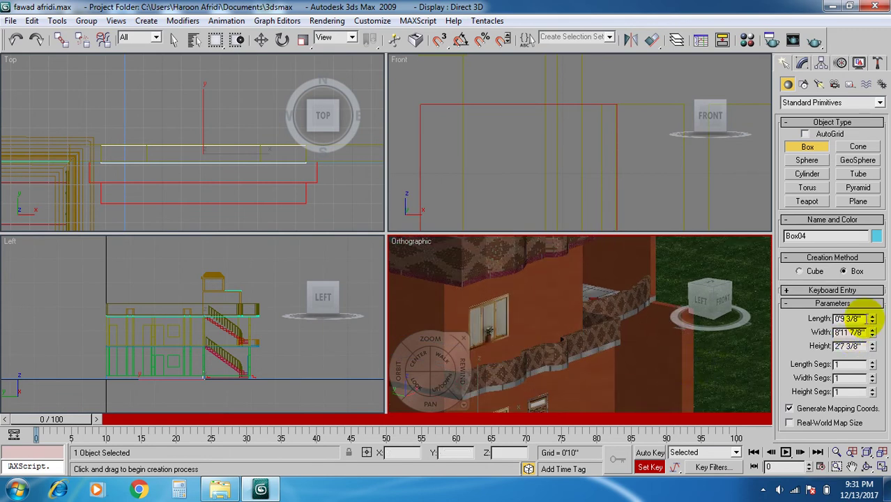
pyautogui.moveTo(864, 319); pyautogui.dragTo(819, 319)
pyautogui.write('9')
pyautogui.press('Tab')
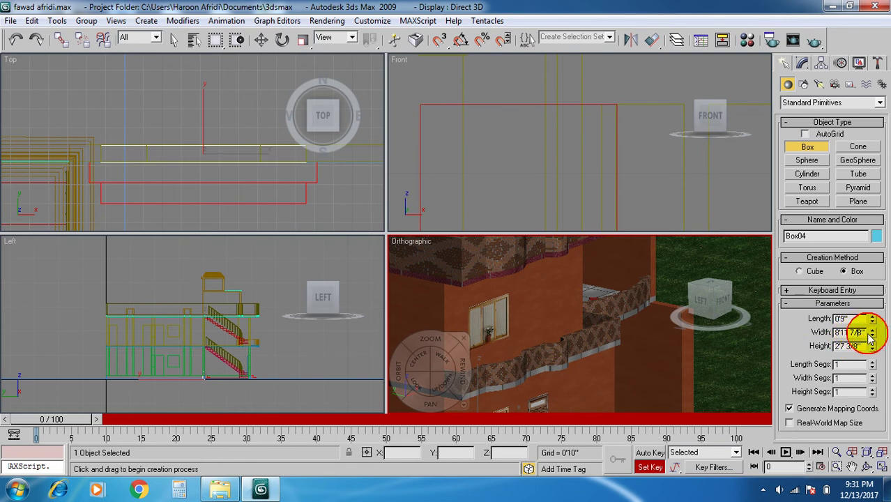
# - Set the width and the height of the box behind the wide front steps to 7 feet each
pyautogui.moveTo(862, 331); pyautogui.dragTo(822, 331)
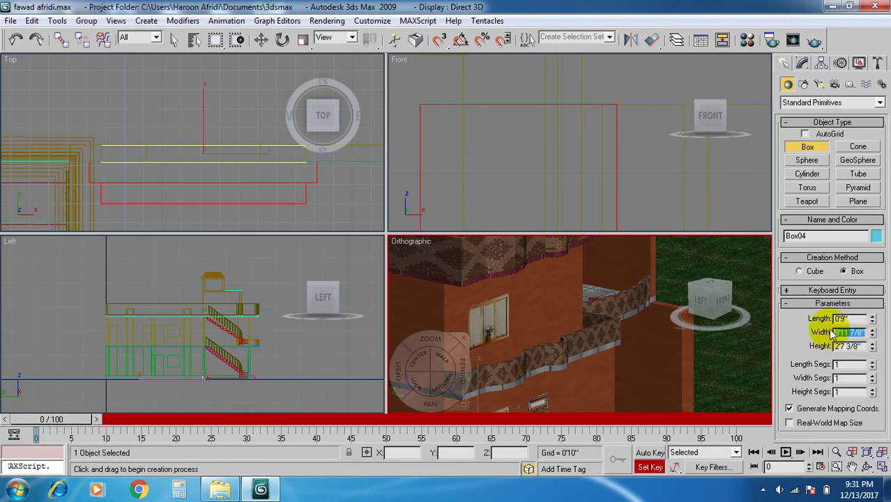
pyautogui.write('7')
pyautogui.press('Tab')
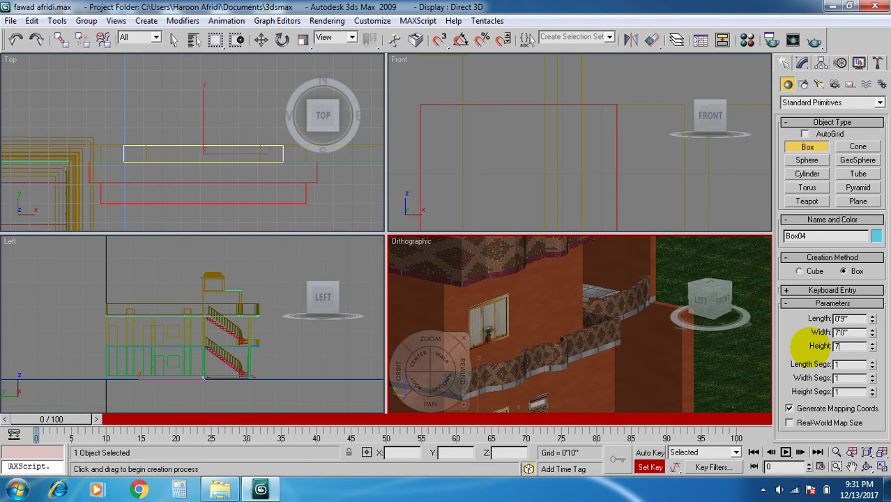
pyautogui.click(849, 367)
pyautogui.click(716, 361)
pyautogui.scroll(-5, 714, 364)
pyautogui.click(513, 181)
pyautogui.scroll(-6, 508, 155)
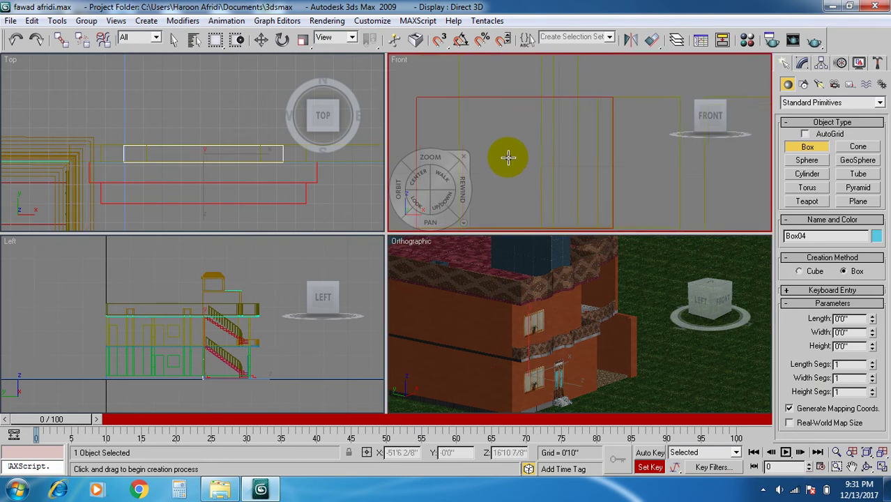
# - Raise the 7-foot-high box by 1'3" in the Front view so it stands on the wide steps
pyautogui.scroll(-5, 593, 177)
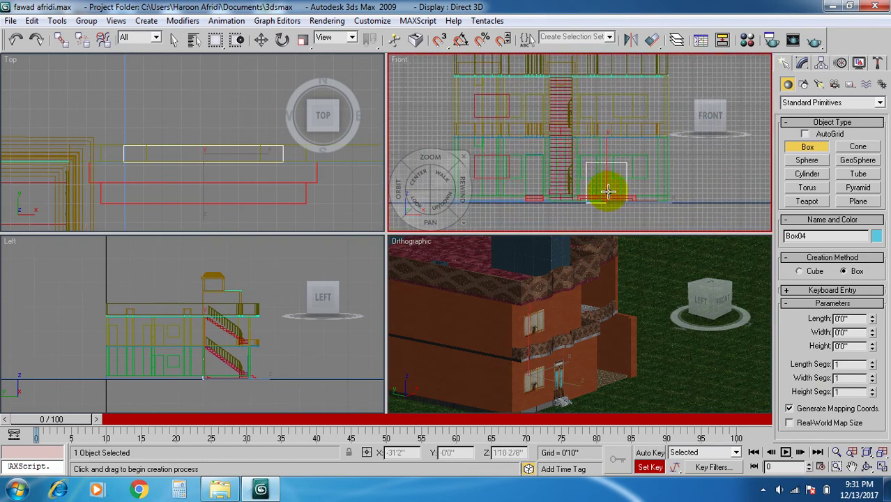
pyautogui.scroll(8, 584, 183)
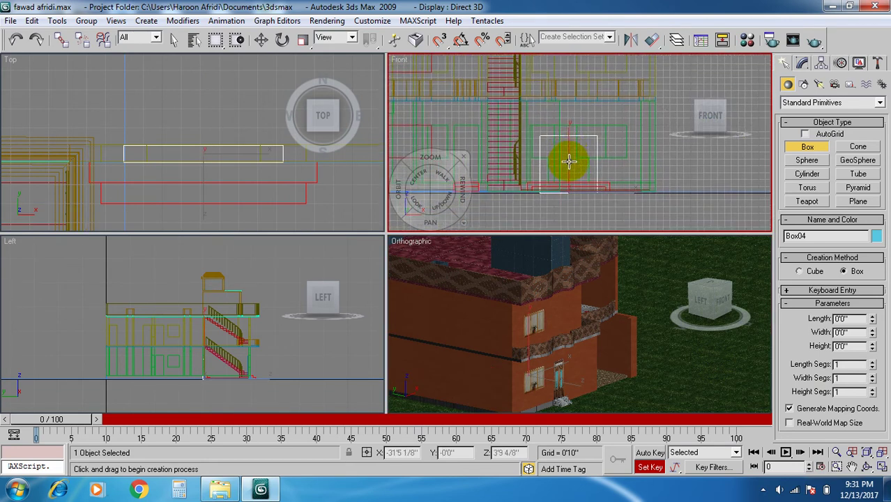
pyautogui.click(261, 40)
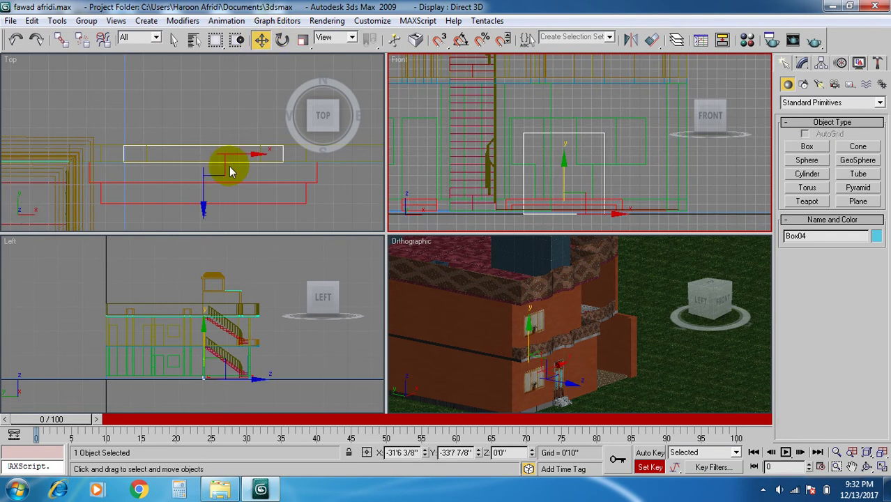
pyautogui.scroll(3, 183, 181)
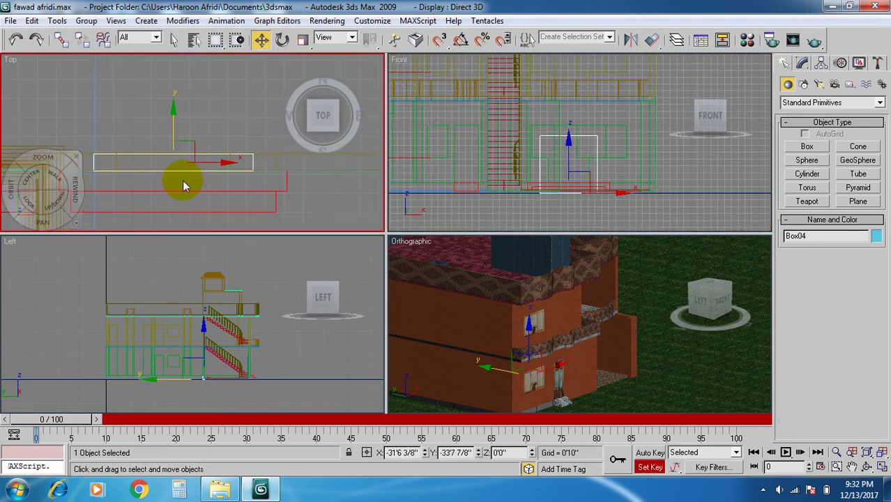
pyautogui.scroll(5, 557, 179)
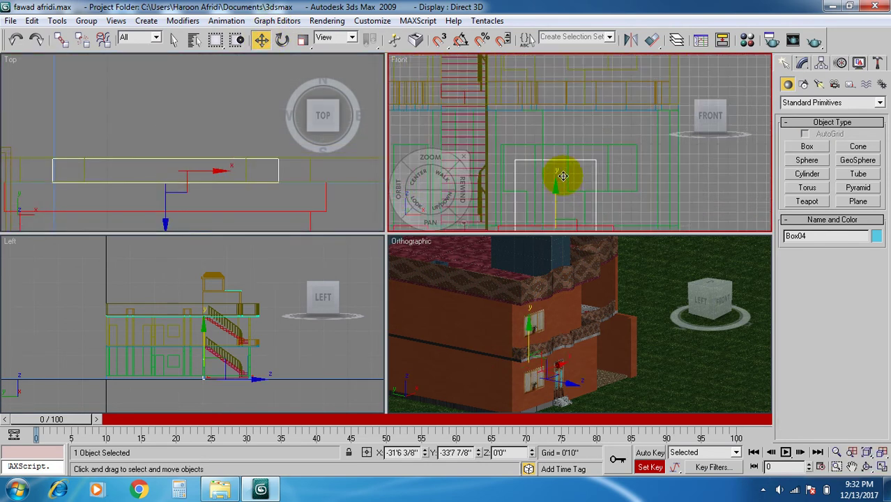
pyautogui.moveTo(542, 213); pyautogui.dragTo(550, 154, button='middle')
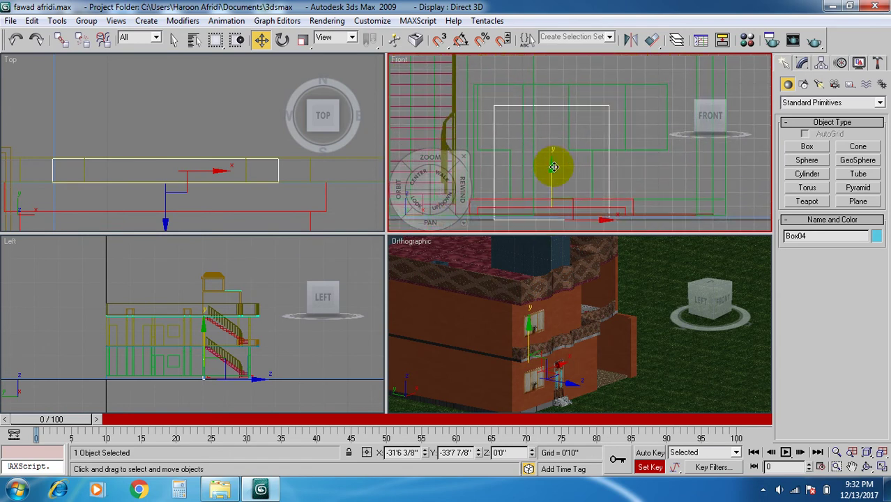
pyautogui.moveTo(551, 164); pyautogui.dragTo(554, 144)
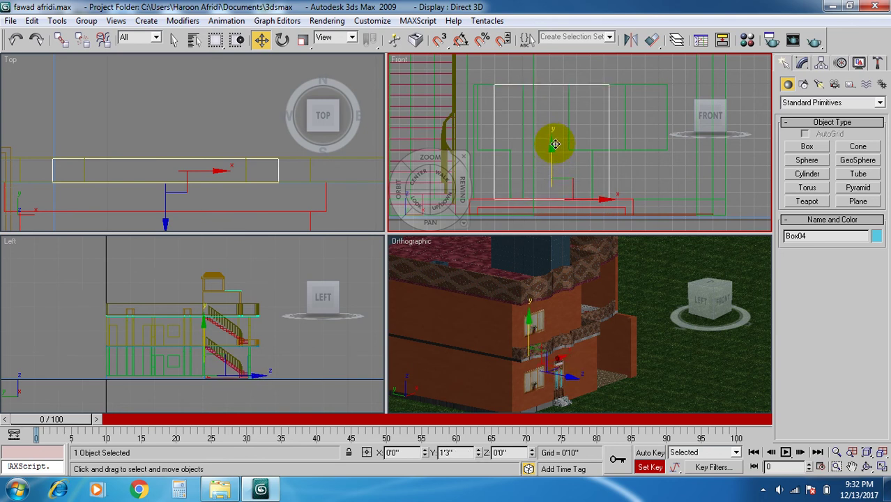
# - Nudge the box 3/8 inch along Y to line up with the wall and raise it to Z 1'3 2/8"
pyautogui.moveTo(265, 181); pyautogui.dragTo(268, 178, button='middle')
pyautogui.scroll(3, 247, 188)
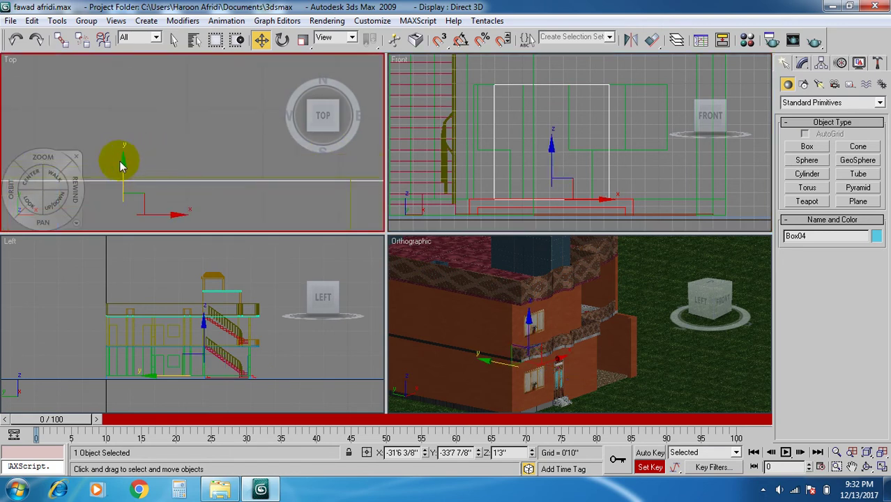
pyautogui.moveTo(124, 162); pyautogui.dragTo(125, 159)
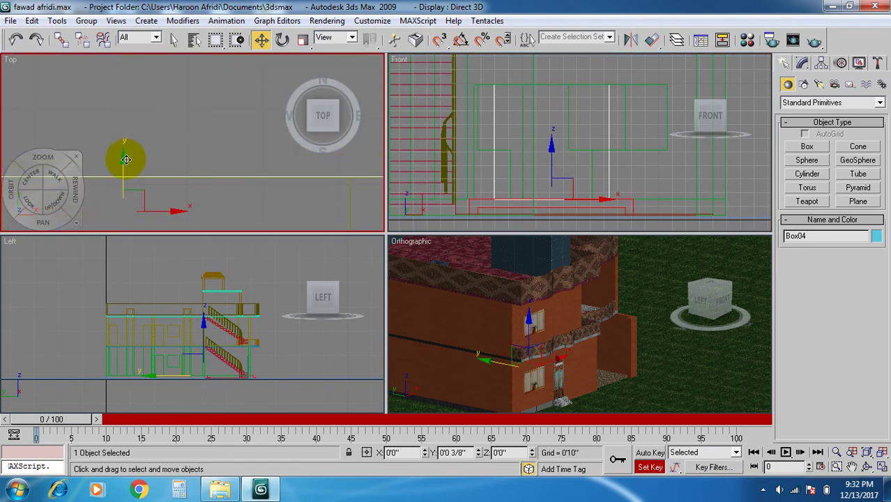
pyautogui.scroll(-1, 222, 288)
pyautogui.scroll(3, 212, 351)
pyautogui.scroll(6, 208, 359)
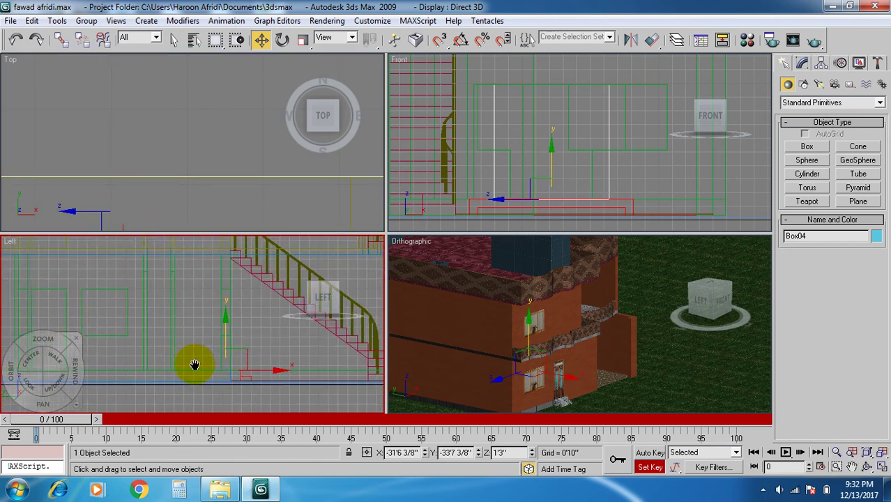
pyautogui.scroll(4, 209, 371)
pyautogui.moveTo(209, 371); pyautogui.dragTo(181, 314, button='middle')
pyautogui.moveTo(185, 355); pyautogui.dragTo(170, 342, button='middle')
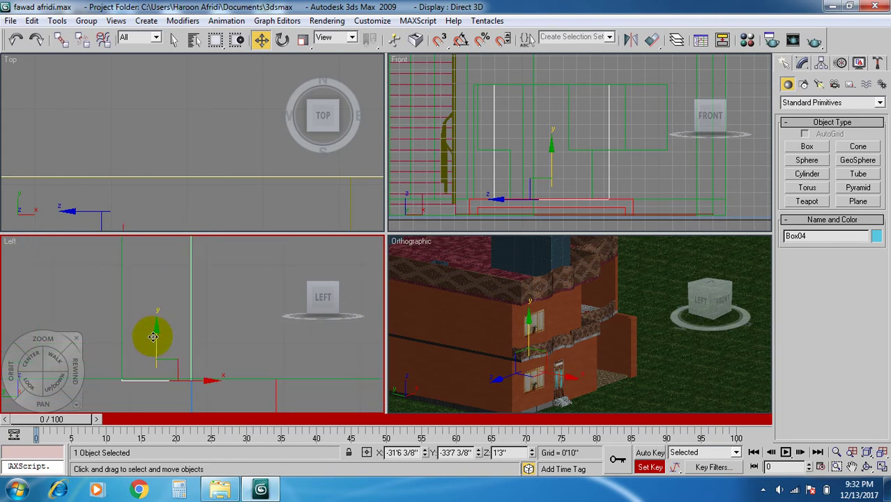
pyautogui.moveTo(156, 325); pyautogui.dragTo(161, 323)
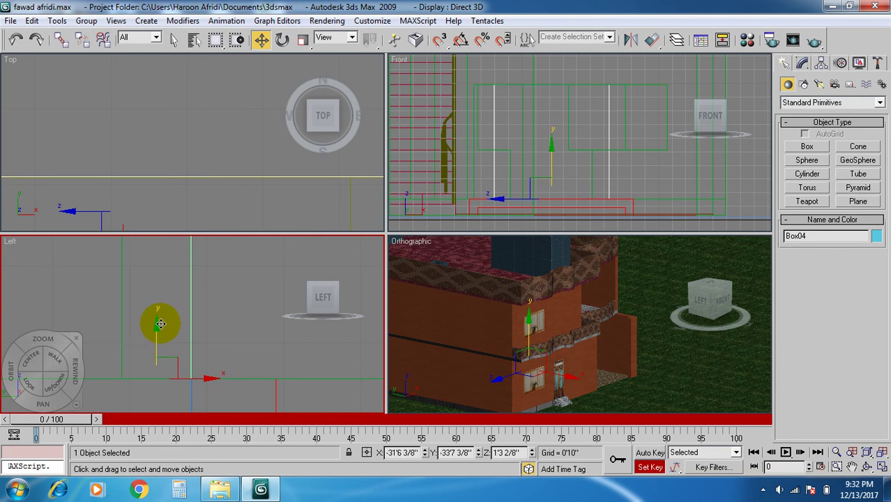
# - Hide the upper-floor walls, Layer:wall 2, in the Orthographic view
pyautogui.scroll(-14, 325, 331)
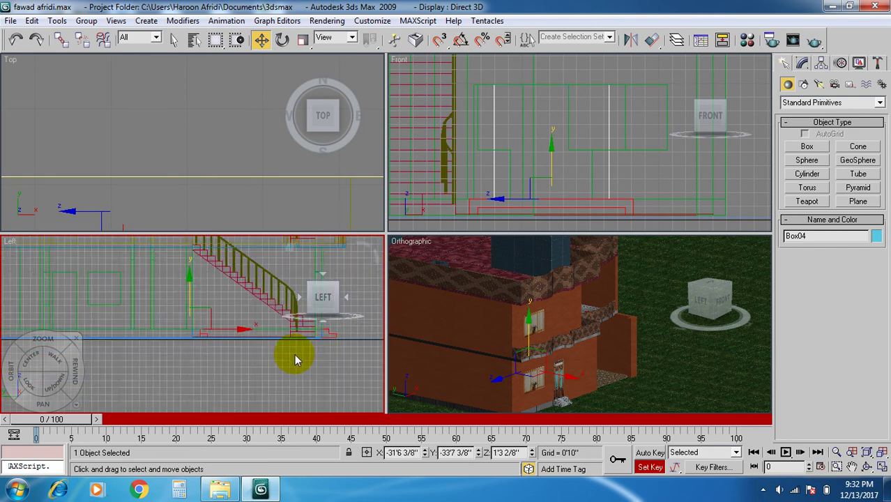
pyautogui.moveTo(274, 181); pyautogui.dragTo(273, 186, button='middle')
pyautogui.scroll(-14, 217, 163)
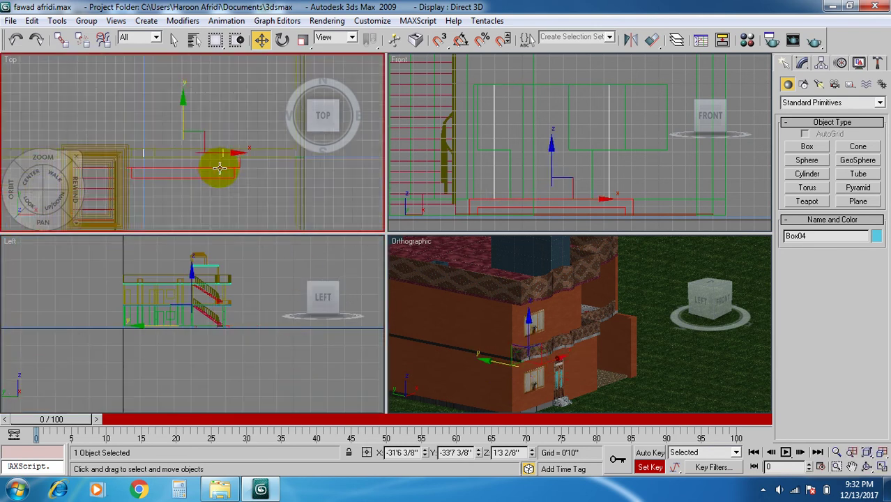
pyautogui.moveTo(680, 357); pyautogui.dragTo(667, 374, button='middle')
pyautogui.moveTo(554, 374); pyautogui.dragTo(626, 321, button='middle')
pyautogui.scroll(-3, 584, 344)
pyautogui.click(650, 306)
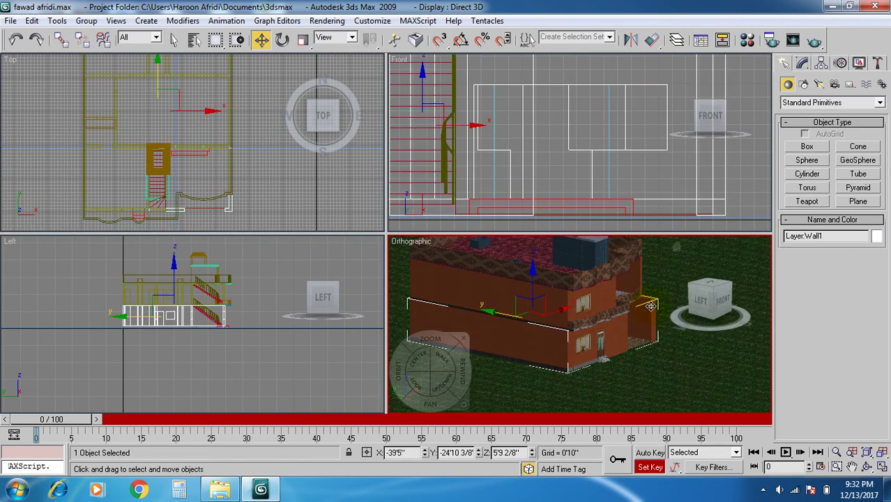
pyautogui.moveTo(651, 306); pyautogui.dragTo(612, 343, button='middle')
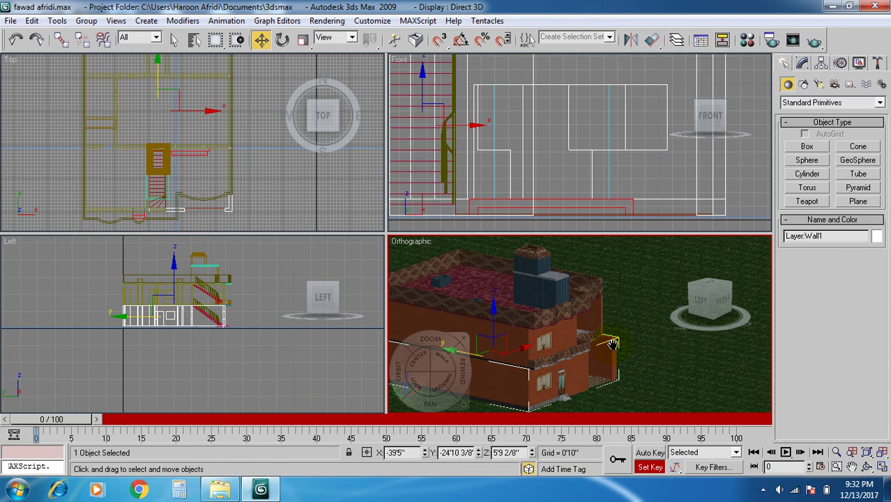
pyautogui.click(599, 306)
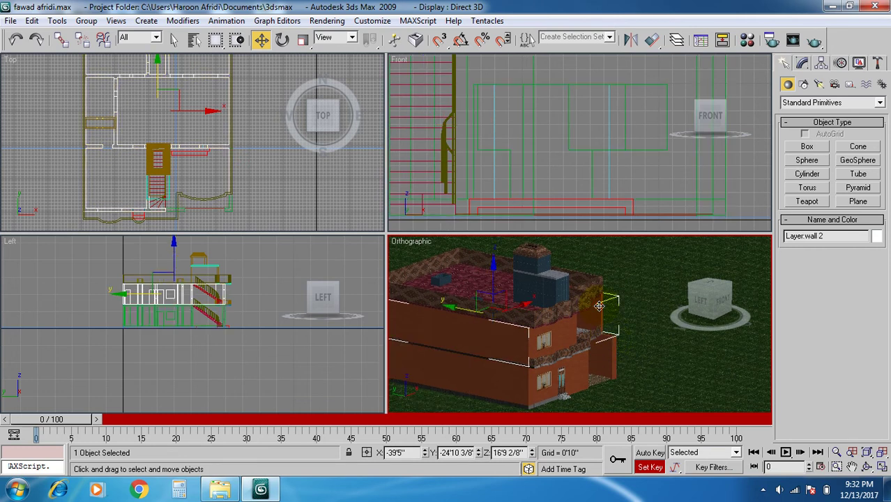
pyautogui.rightClick(599, 308)
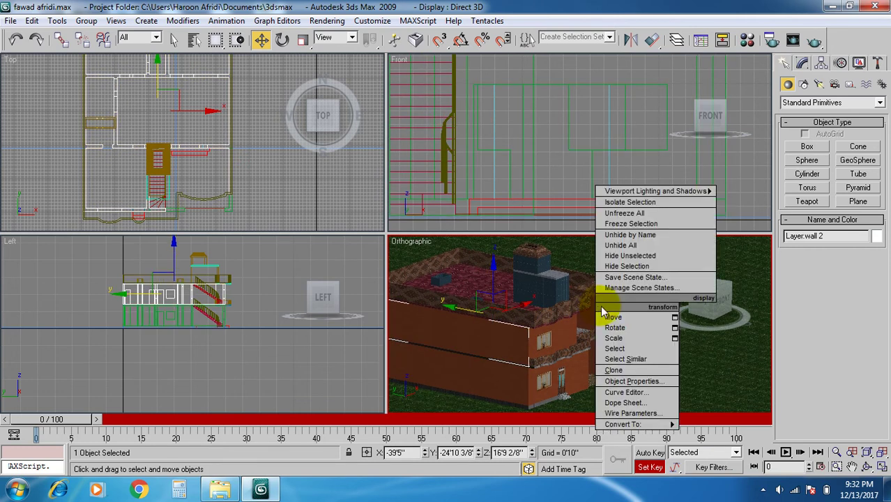
pyautogui.click(626, 266)
# - Hide the exposed upper-floor slab, Layer:F floor, to open up the ground-floor rooms
pyautogui.scroll(2, 551, 376)
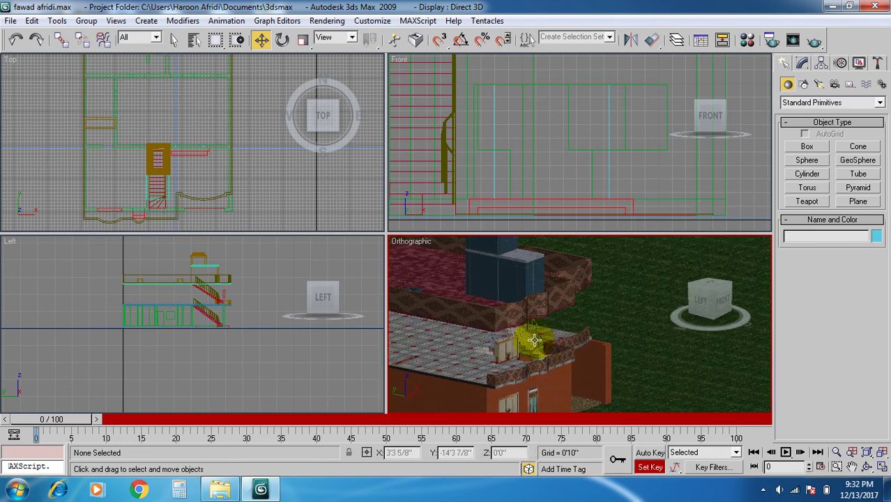
pyautogui.scroll(2, 568, 356)
pyautogui.moveTo(586, 346); pyautogui.dragTo(587, 342, button='middle')
pyautogui.scroll(-5, 587, 343)
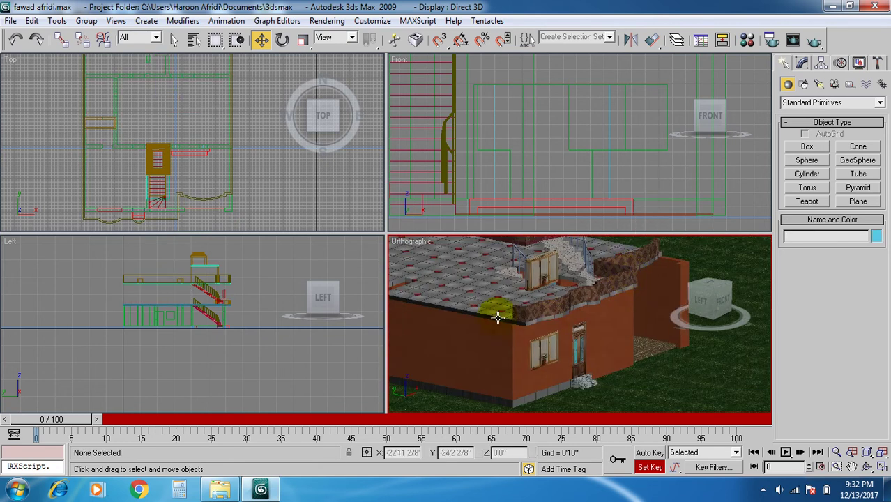
pyautogui.click(488, 311)
pyautogui.rightClick(488, 314)
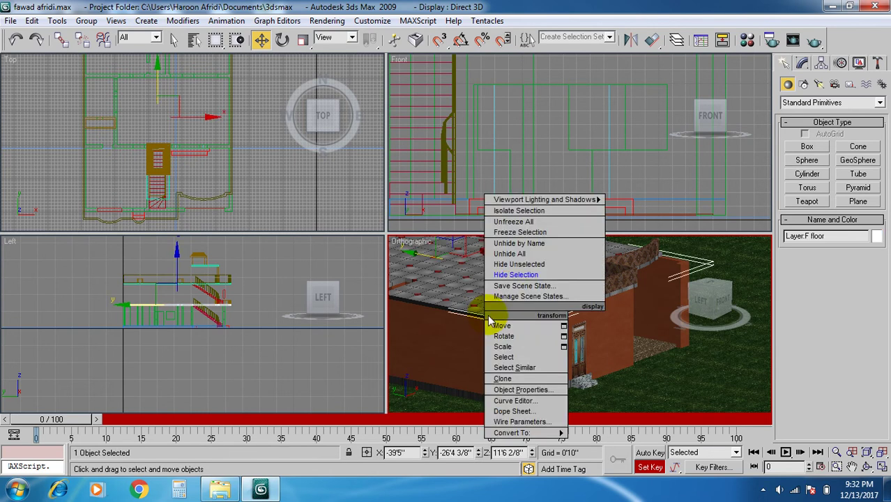
pyautogui.click(516, 275)
# - Select the upper staircase, Layer:stair, in the Orthographic view and try to hide it
pyautogui.scroll(4, 527, 321)
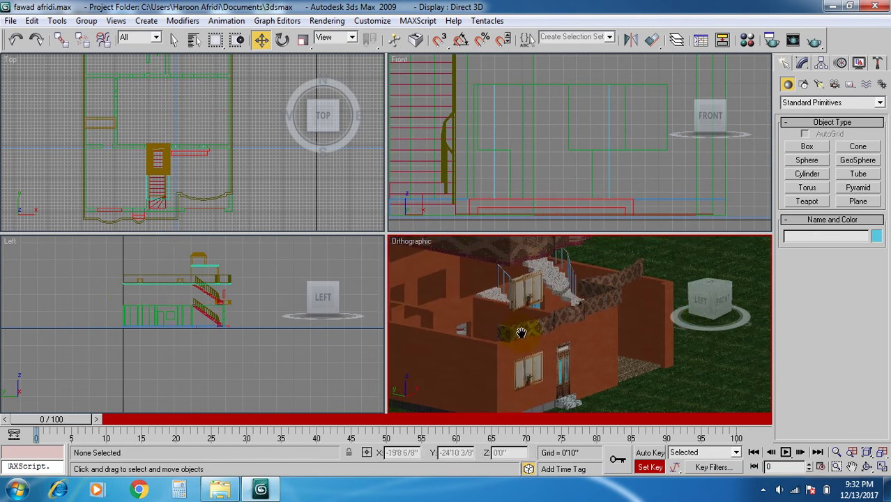
pyautogui.moveTo(547, 323); pyautogui.dragTo(533, 354, button='middle')
pyautogui.scroll(3, 523, 274)
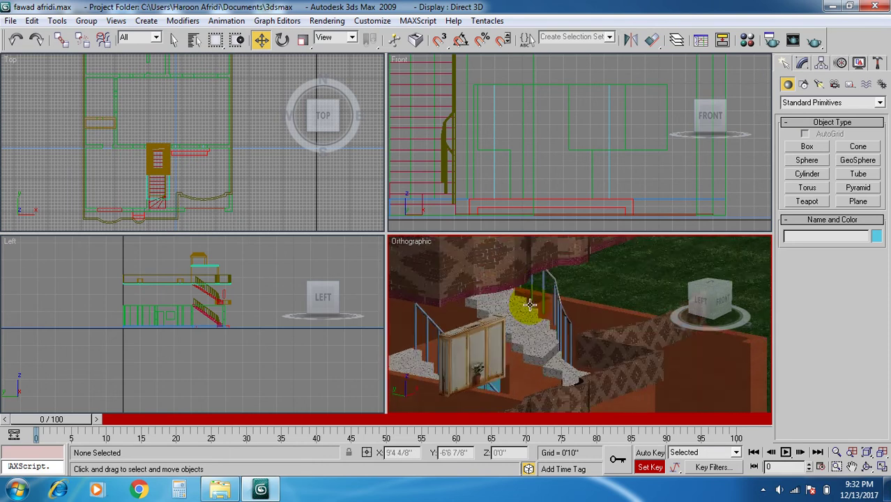
pyautogui.moveTo(524, 274); pyautogui.dragTo(503, 312, button='middle')
pyautogui.click(498, 305)
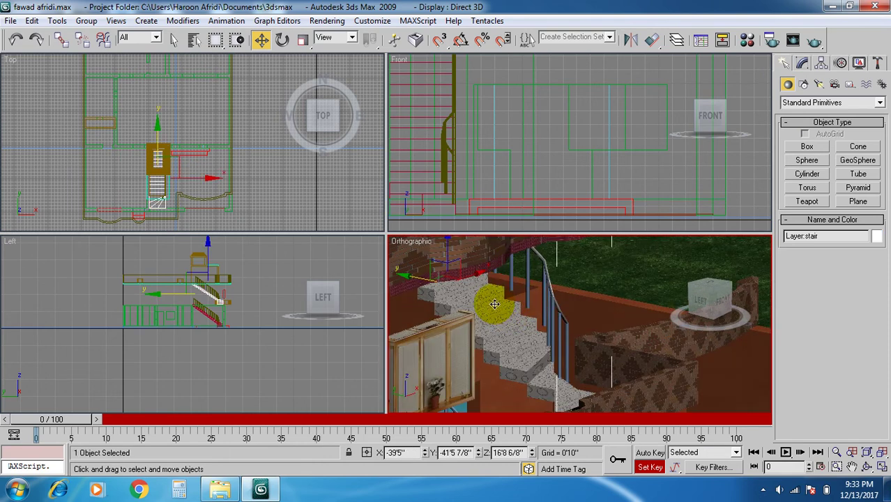
pyautogui.click(460, 291)
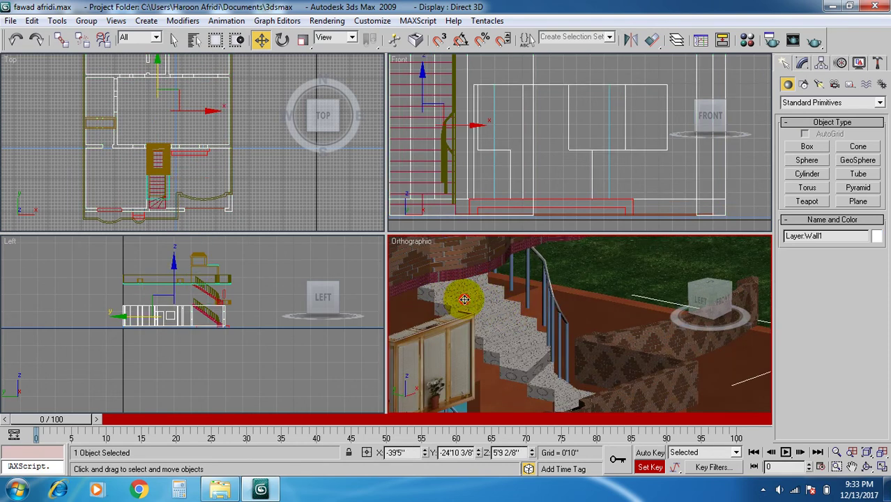
pyautogui.click(454, 304)
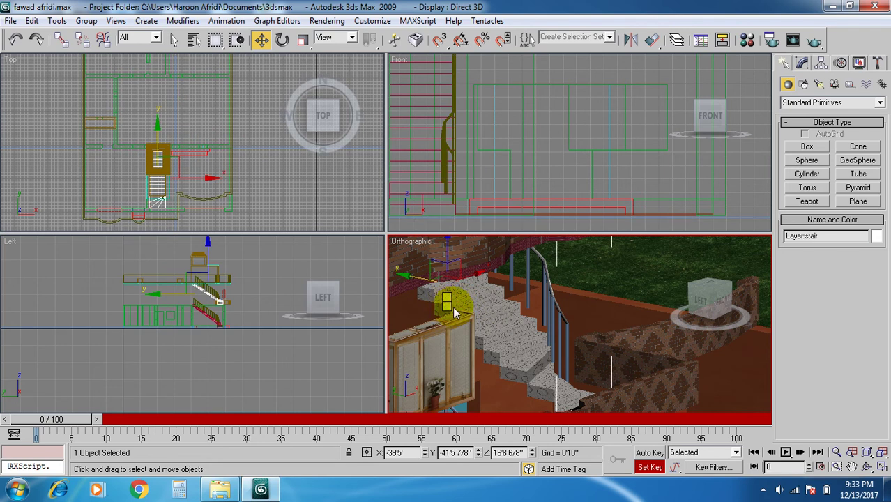
pyautogui.rightClick(451, 307)
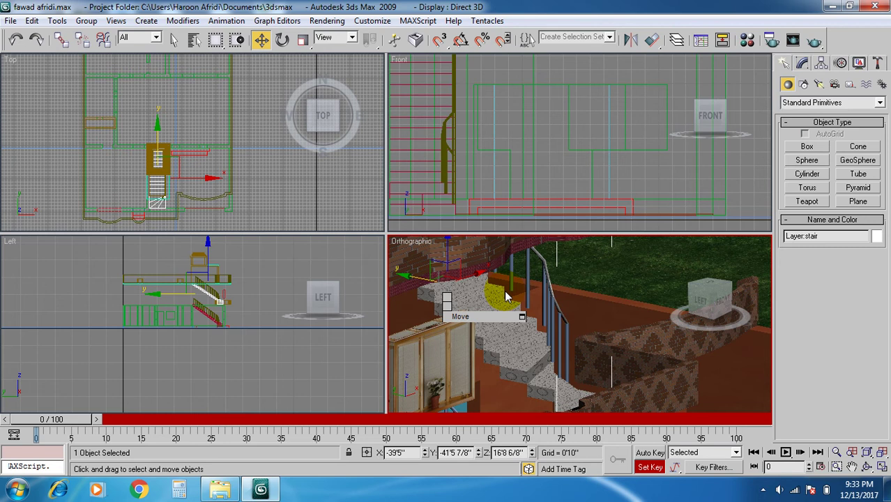
pyautogui.click(506, 296)
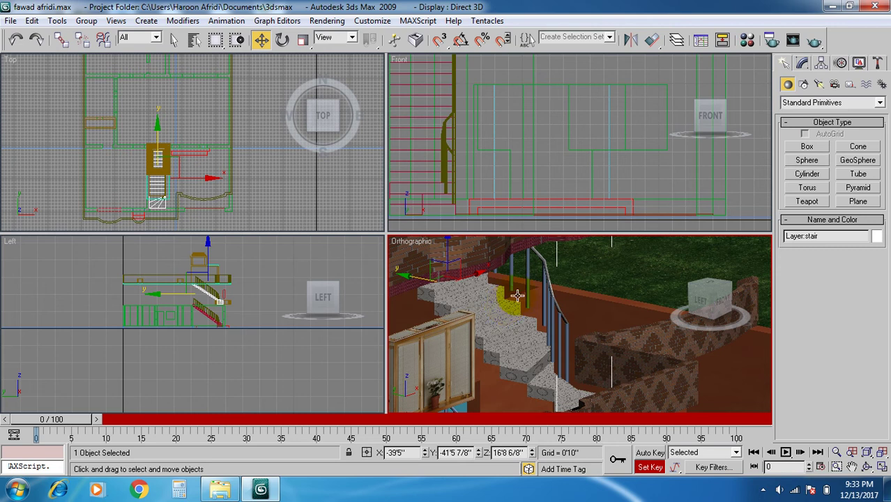
pyautogui.click(433, 290)
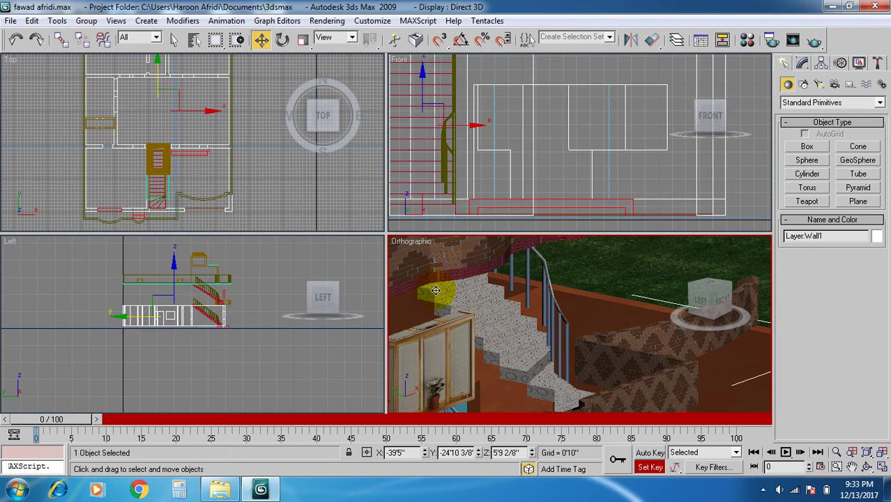
pyautogui.click(438, 292)
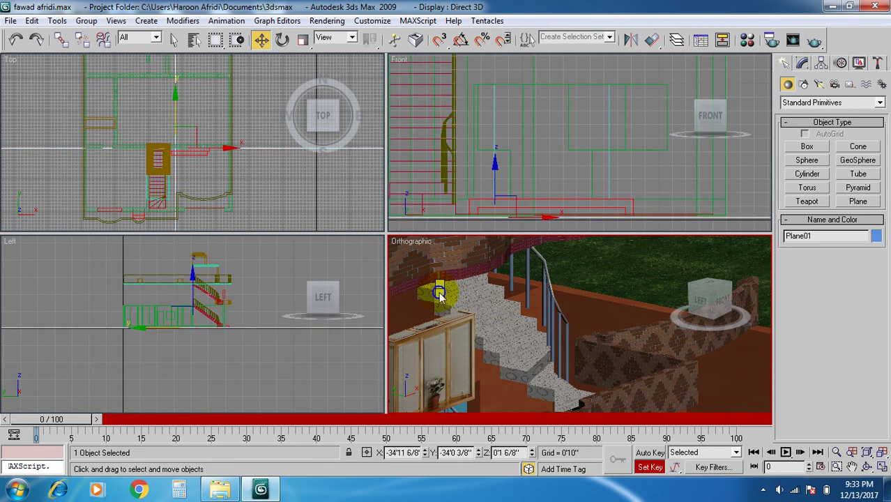
pyautogui.rightClick(438, 295)
pyautogui.click(480, 252)
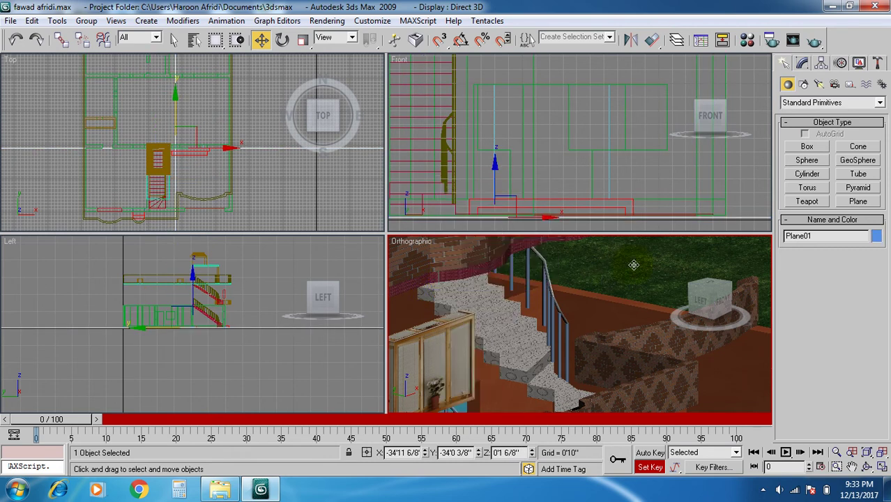
pyautogui.click(633, 265)
pyautogui.hotkey('ctrl', 'z')
pyautogui.click(515, 348)
pyautogui.hotkey('ctrl', 'z')
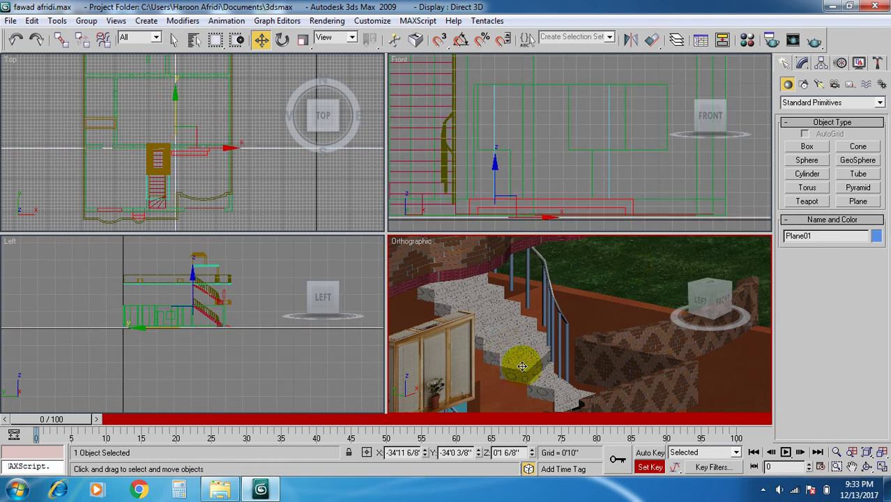
# - Try to select Layer:Stair2 by name from the list of scene objects
pyautogui.click(195, 39)
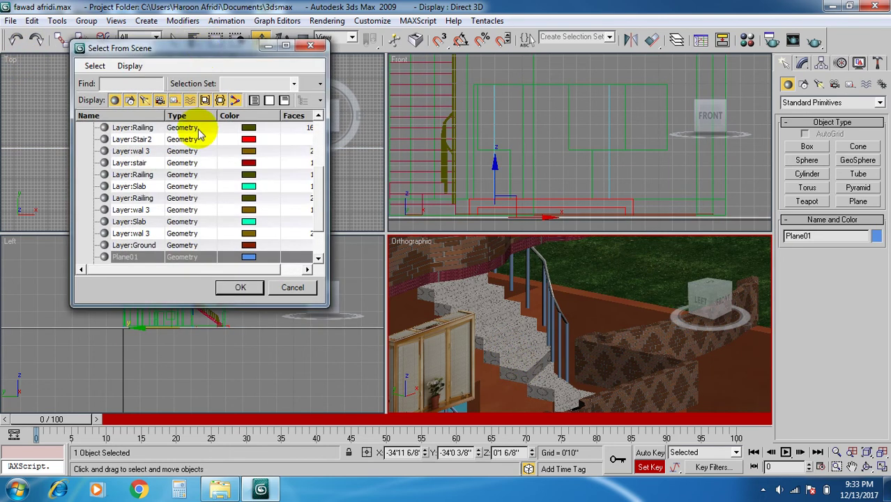
pyautogui.click(178, 141)
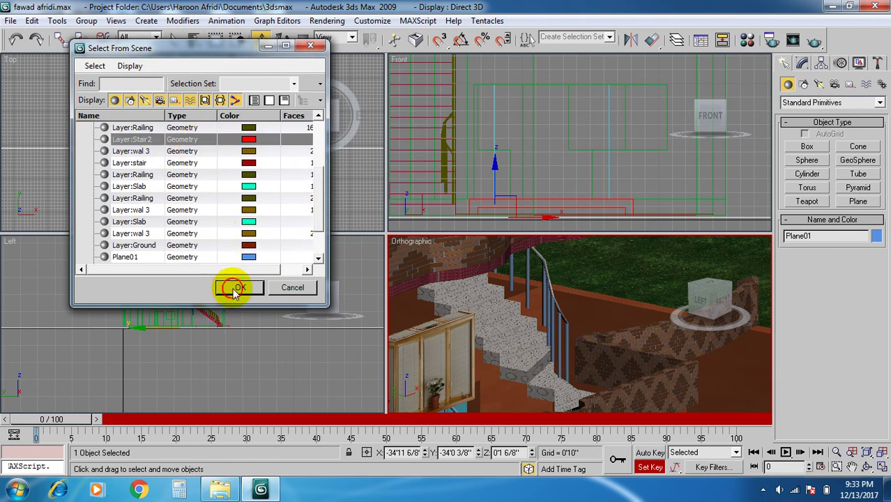
pyautogui.click(237, 287)
pyautogui.click(232, 288)
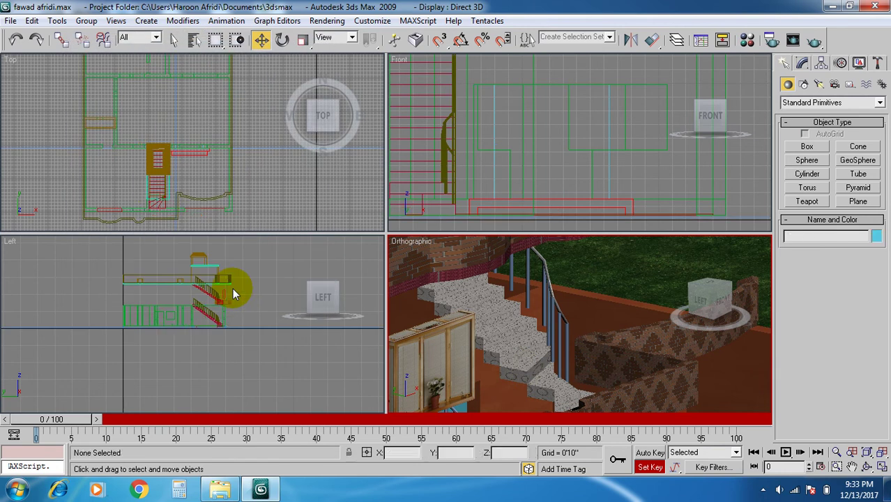
# - Select the lower staircase, Layer:Stair1, by name from the list of scene objects
pyautogui.click(232, 287)
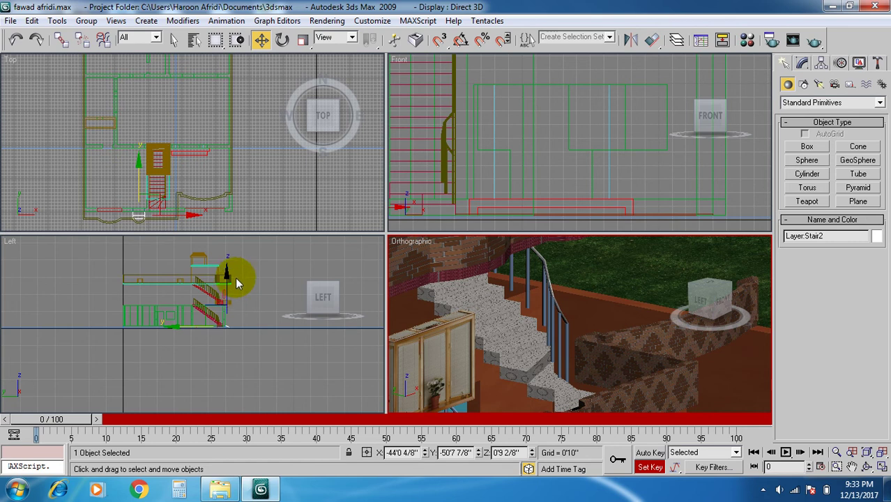
pyautogui.click(193, 39)
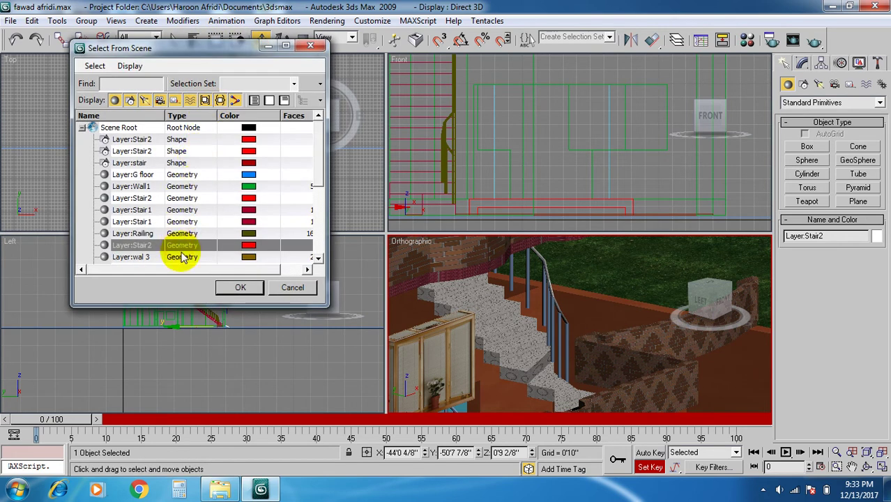
pyautogui.click(150, 175)
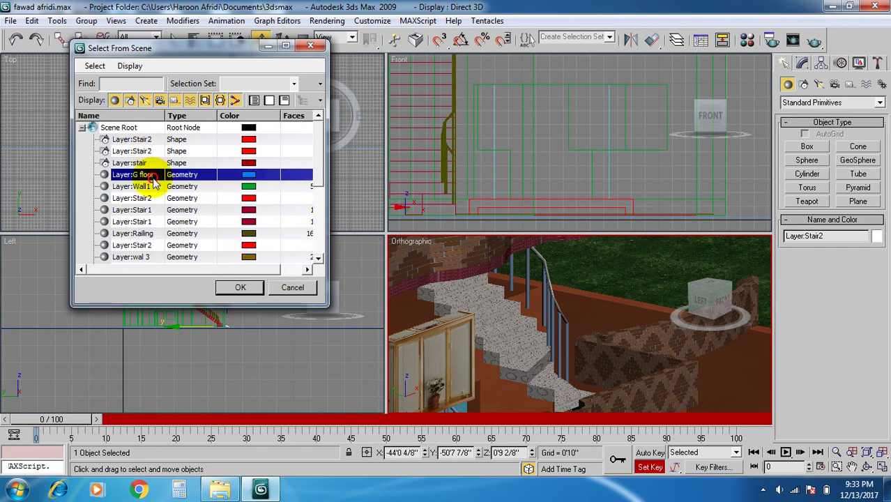
pyautogui.click(237, 287)
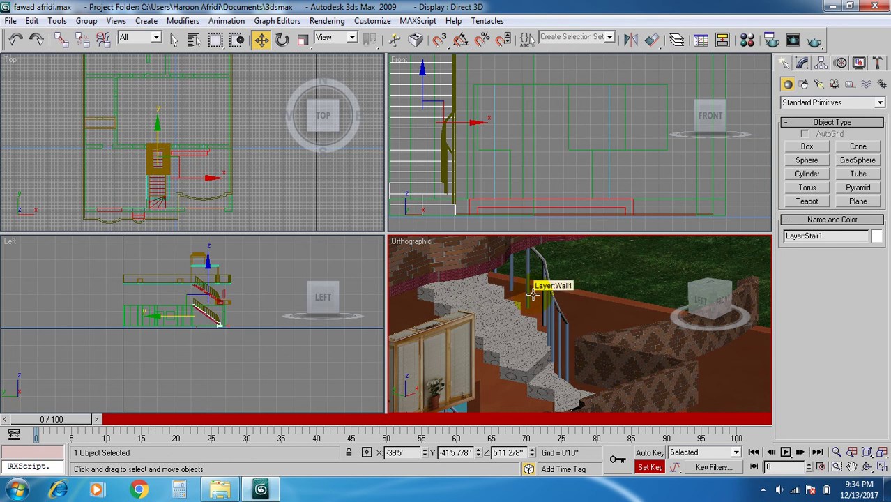
# - Hide the upper staircase, Layer:stair, in the Orthographic view
pyautogui.keyDown('alt'); pyautogui.moveTo(532, 294); pyautogui.dragTo(541, 327, button='middle'); pyautogui.keyUp('alt')
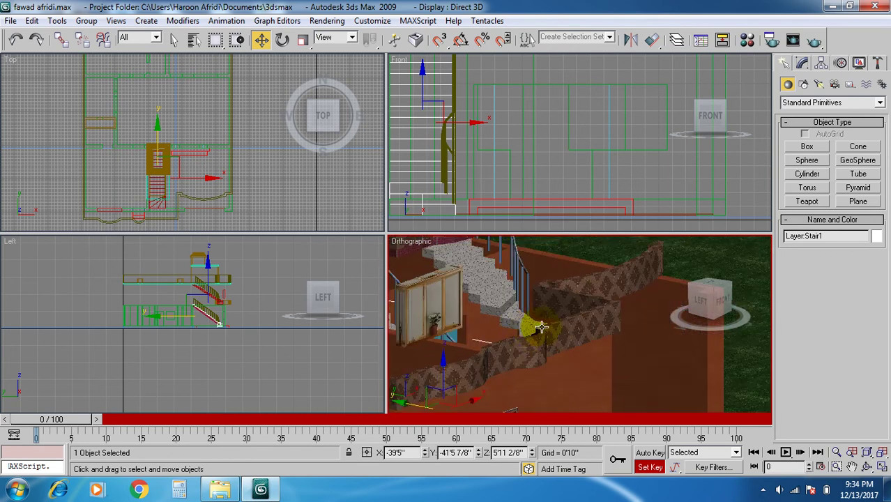
pyautogui.click(520, 323)
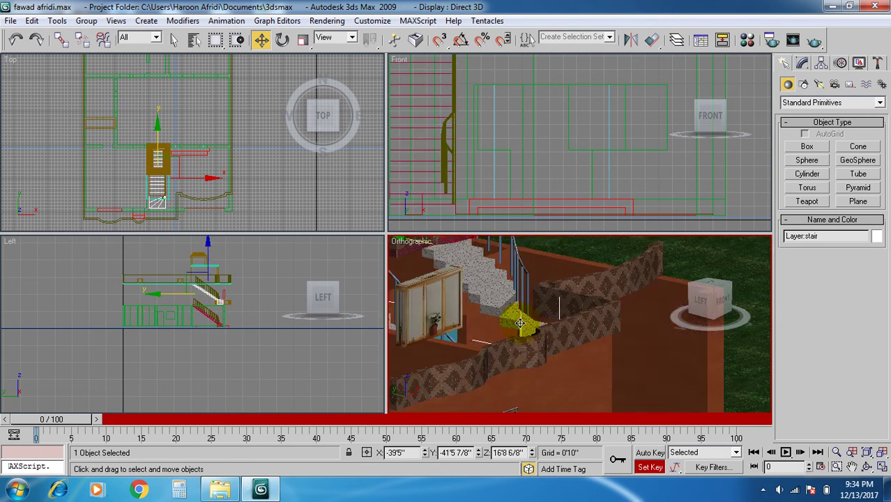
pyautogui.press('Delete')
pyautogui.hotkey('ctrl', 'z')
pyautogui.rightClick(483, 287)
pyautogui.click(514, 253)
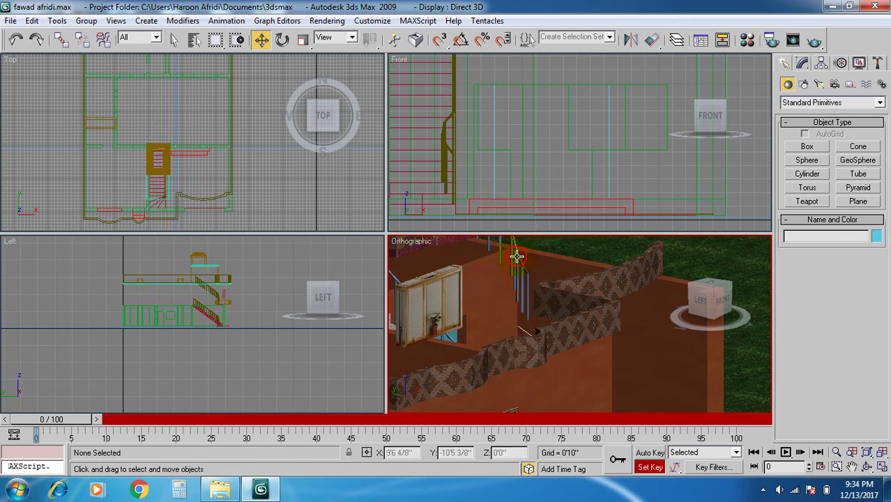
# - Hide the diamond-patterned upper wall, Layer:wal 3, in the Orthographic view
pyautogui.click(594, 289)
pyautogui.rightClick(591, 285)
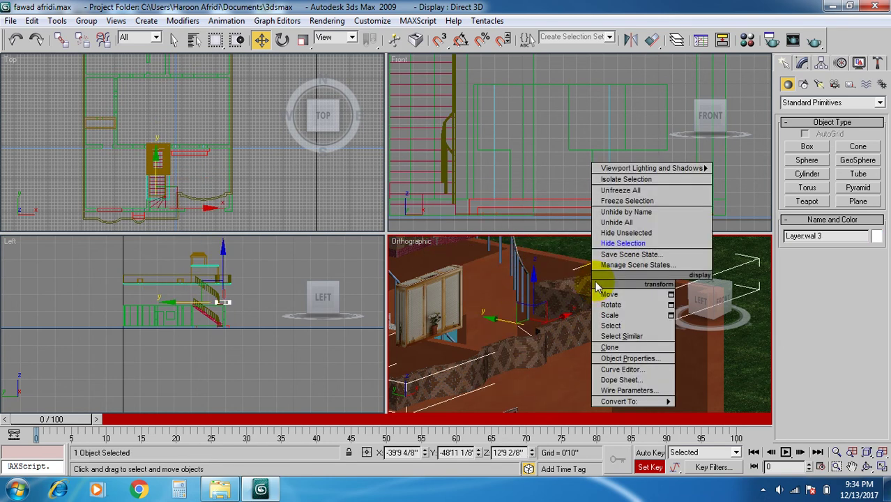
pyautogui.click(589, 279)
# - Set the width of the untextured blue box, Box04, in the opening above the marble step to 9'0"
pyautogui.scroll(-5, 588, 279)
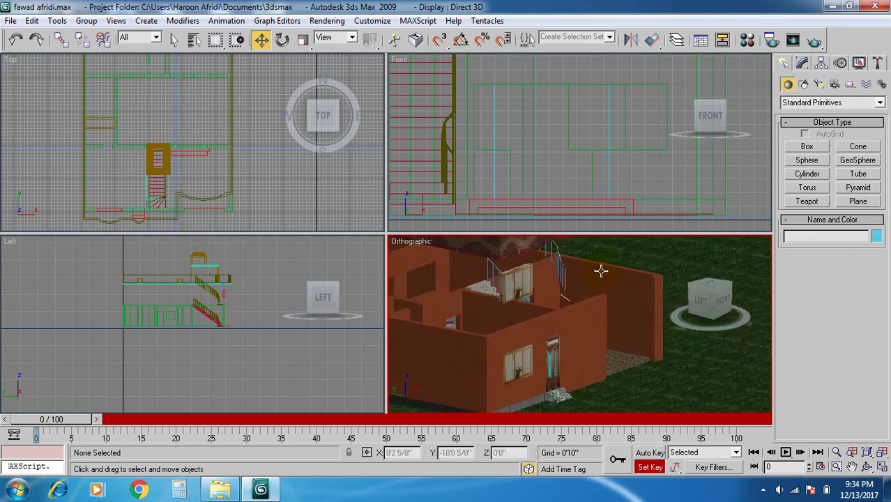
pyautogui.click(868, 467)
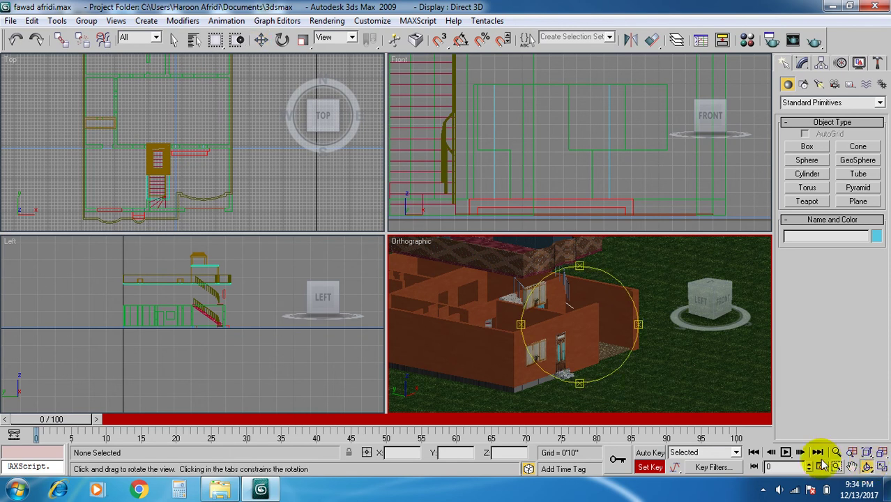
pyautogui.moveTo(606, 348); pyautogui.dragTo(567, 369)
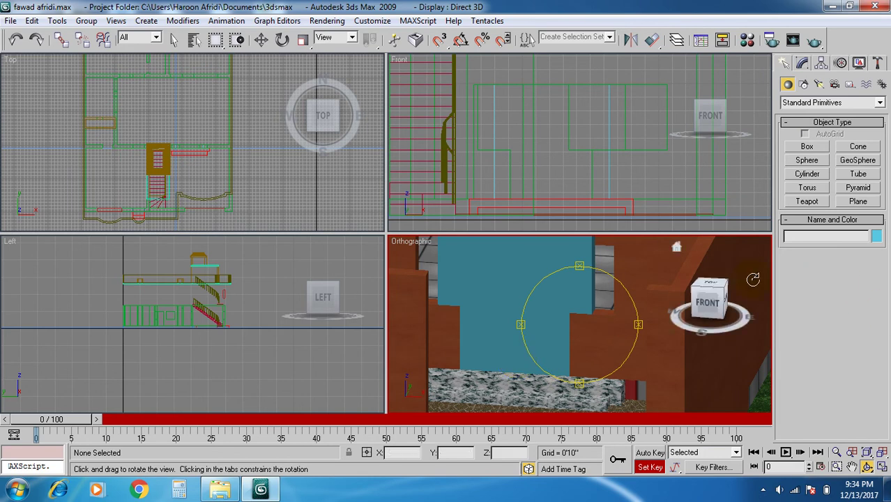
pyautogui.rightClick(618, 278)
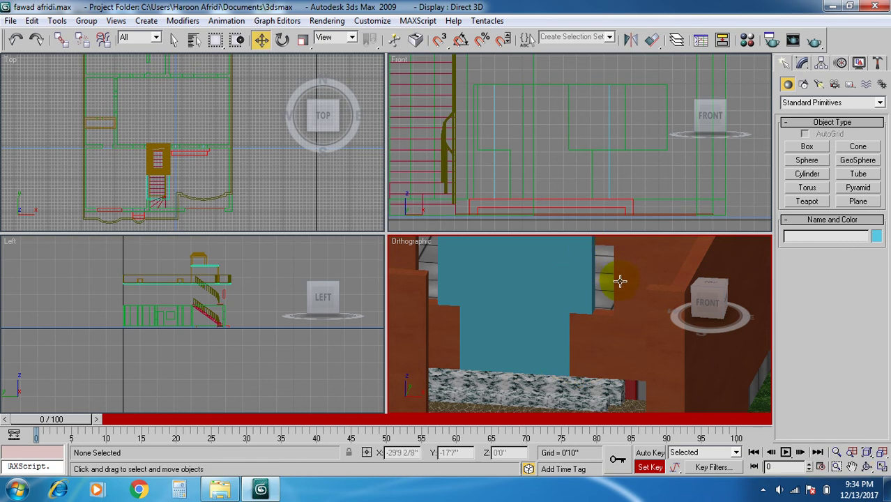
pyautogui.click(591, 262)
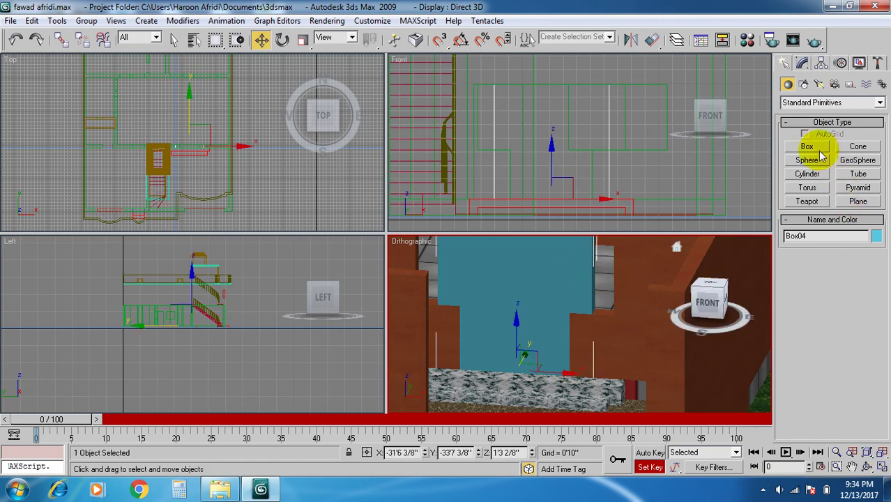
pyautogui.click(802, 63)
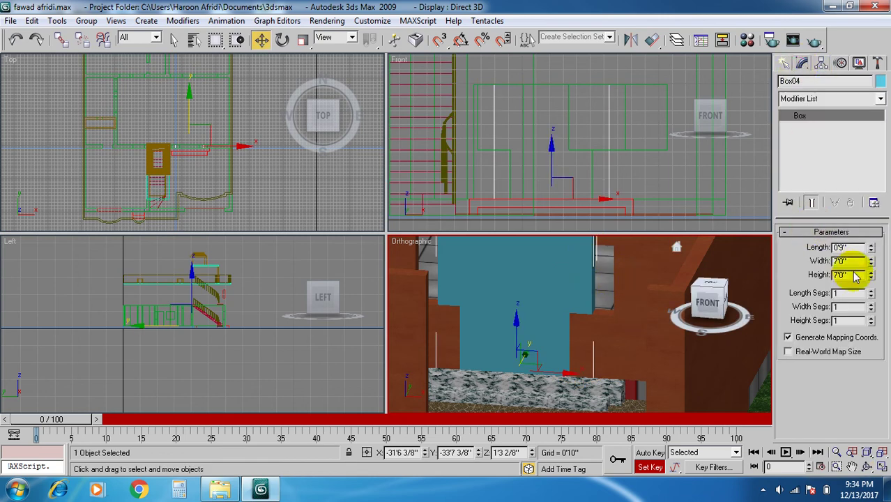
pyautogui.moveTo(854, 261); pyautogui.dragTo(821, 270)
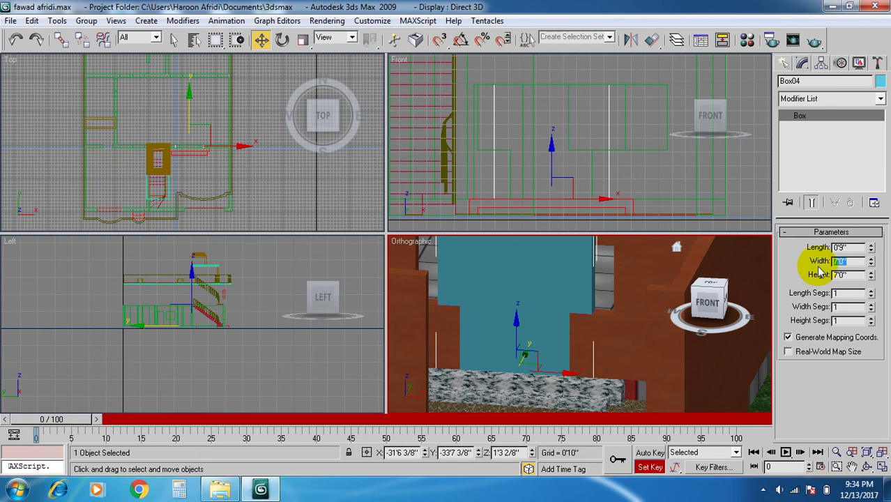
pyautogui.write('9')
pyautogui.press('Tab')
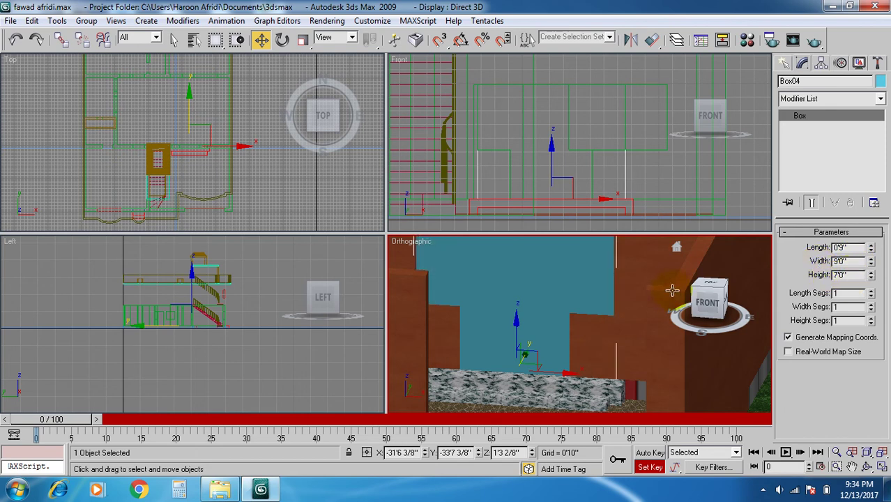
# - Move Box04 along the Y axis in the Top view to align it with the wall thickness
pyautogui.click(142, 155)
pyautogui.click(188, 96)
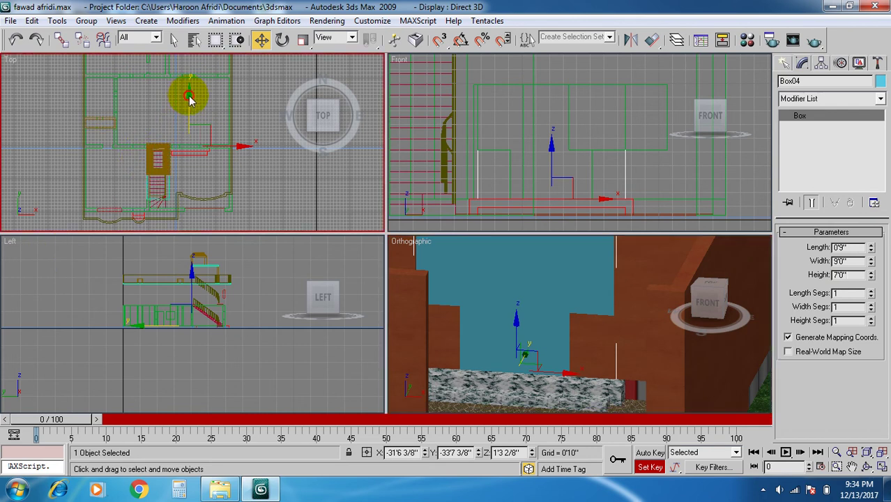
pyautogui.moveTo(189, 90); pyautogui.dragTo(191, 90)
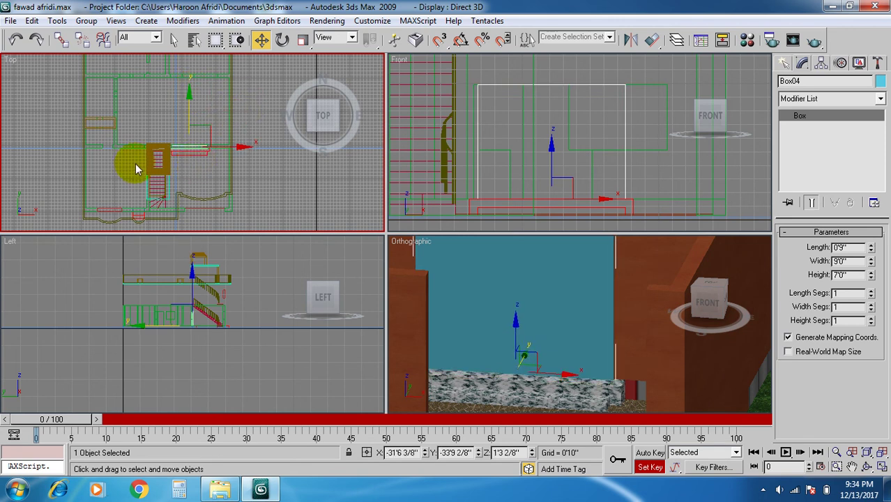
pyautogui.scroll(4, 157, 146)
pyautogui.scroll(4, 157, 146)
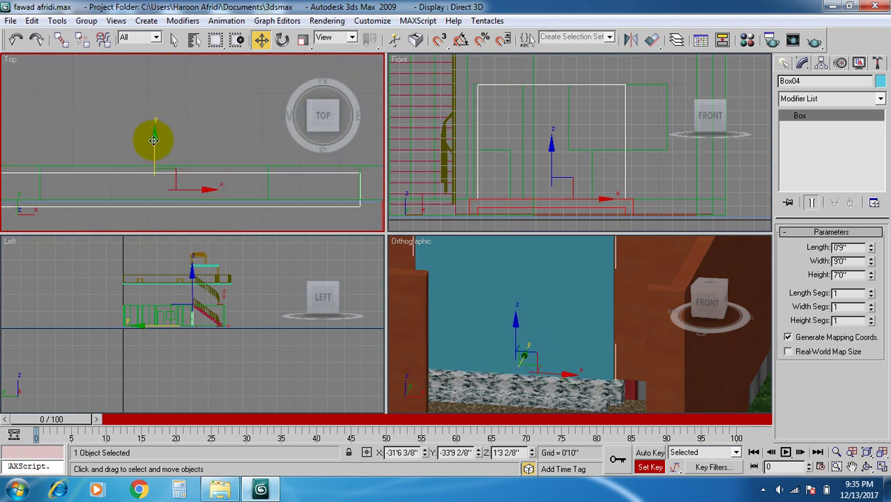
pyautogui.moveTo(153, 140); pyautogui.dragTo(153, 135)
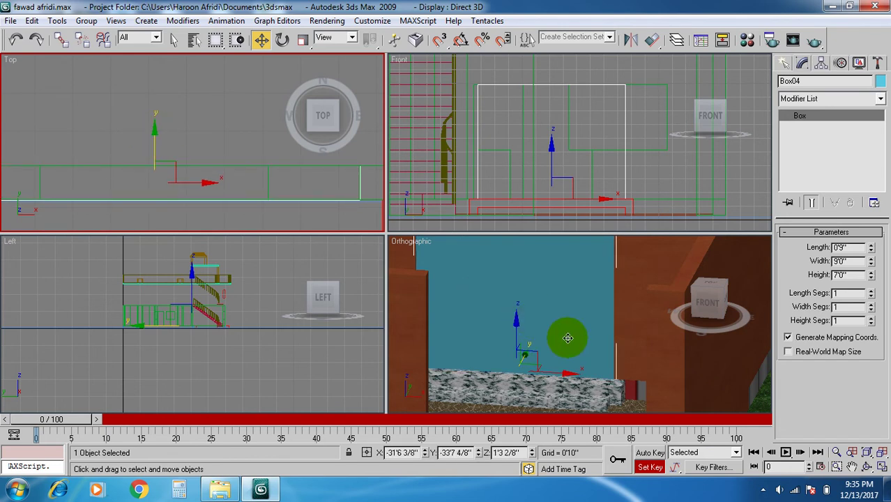
# - Assign a Bitmap map to the diffuse colour of the unused material 13 - Default
pyautogui.press('m')
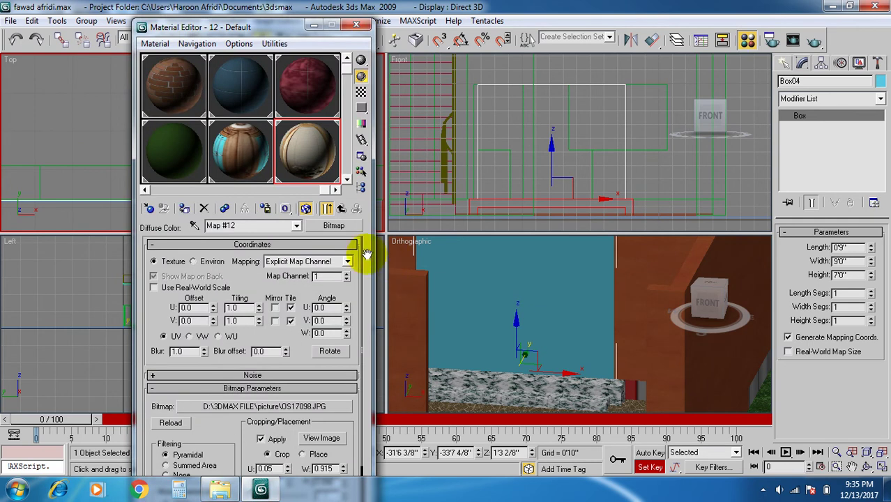
pyautogui.click(347, 180)
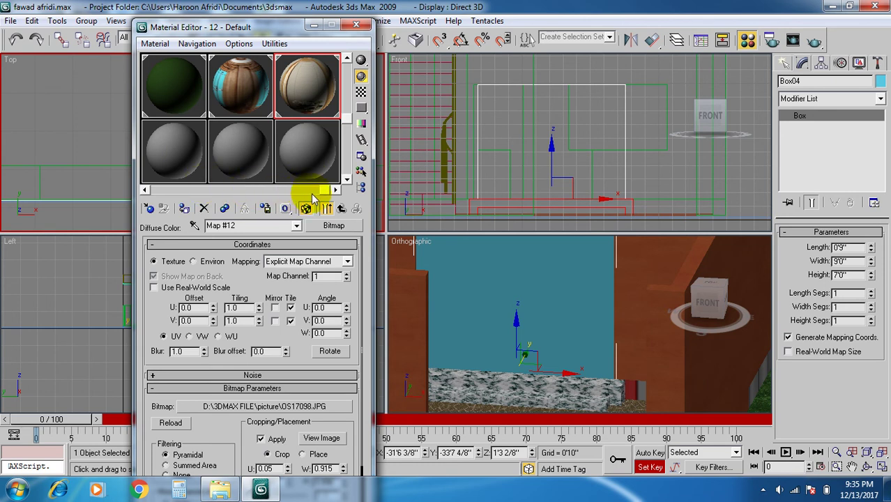
pyautogui.moveTo(327, 191); pyautogui.dragTo(143, 193)
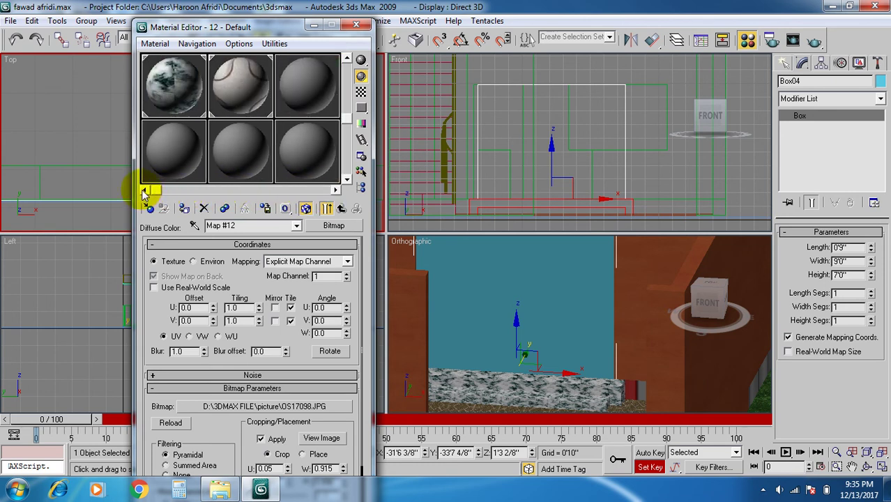
pyautogui.click(160, 145)
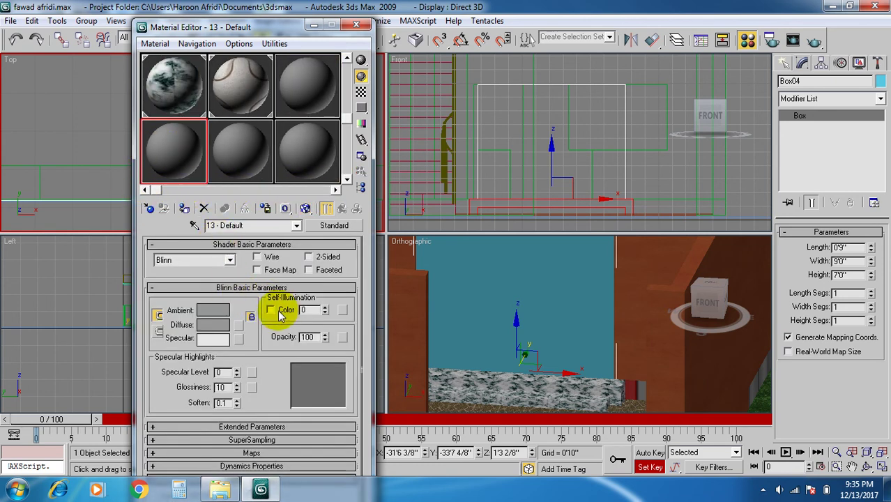
pyautogui.click(237, 325)
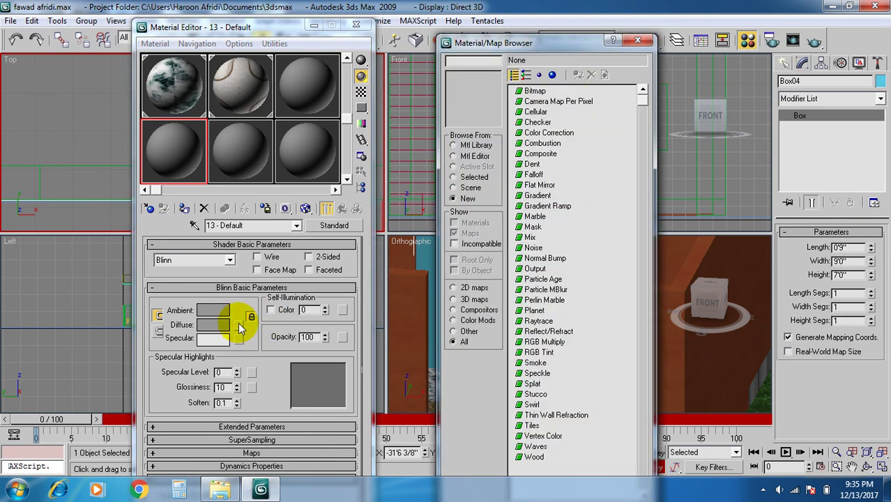
pyautogui.doubleClick(536, 91)
# - Load the traditional-front-doors image from the picture folder as the diffuse bitmap of material 13 - Default
pyautogui.scroll(-10, 375, 154)
pyautogui.scroll(10, 383, 160)
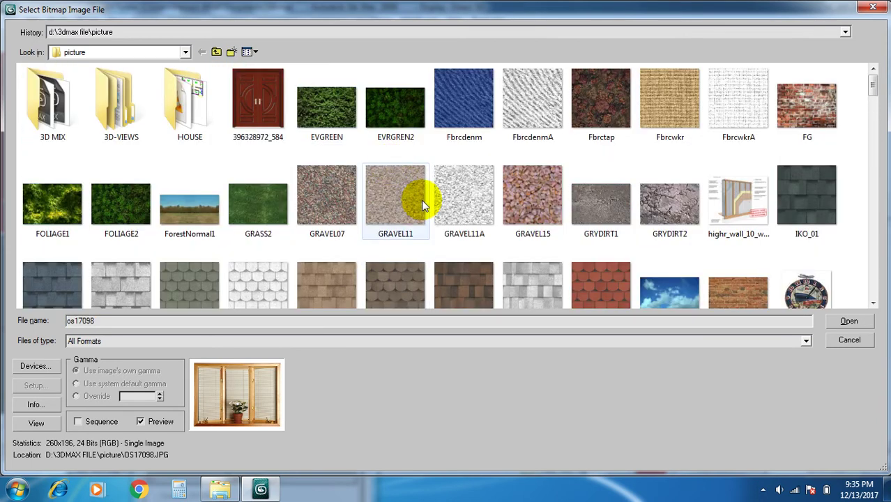
pyautogui.scroll(-2, 421, 202)
pyautogui.scroll(-3, 421, 202)
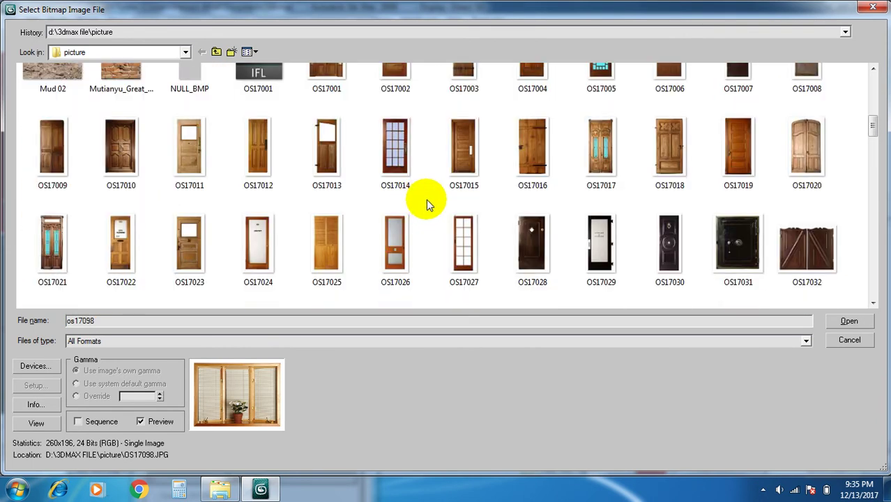
pyautogui.scroll(-2, 426, 201)
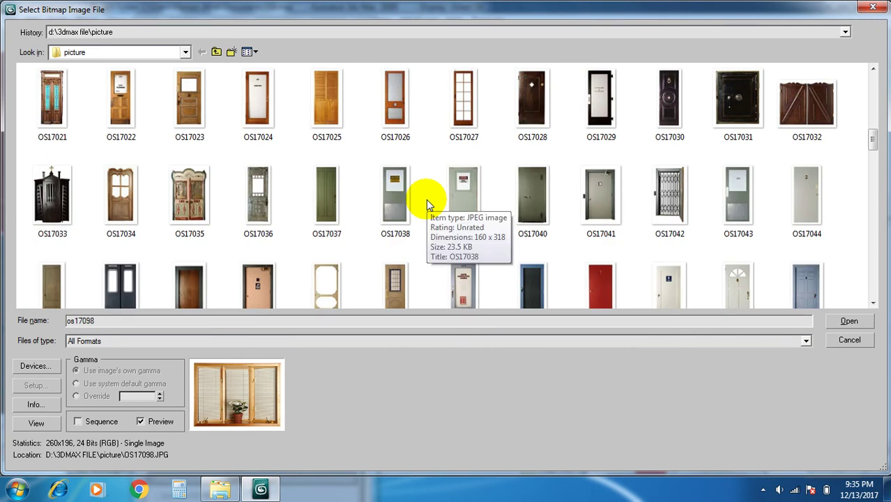
pyautogui.scroll(-1, 426, 199)
pyautogui.scroll(-2, 426, 199)
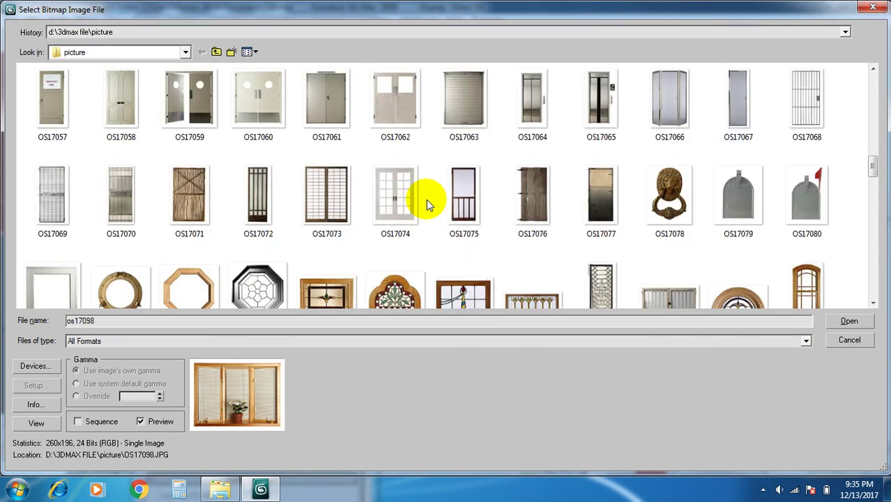
pyautogui.scroll(-2, 426, 199)
pyautogui.scroll(-2, 426, 199)
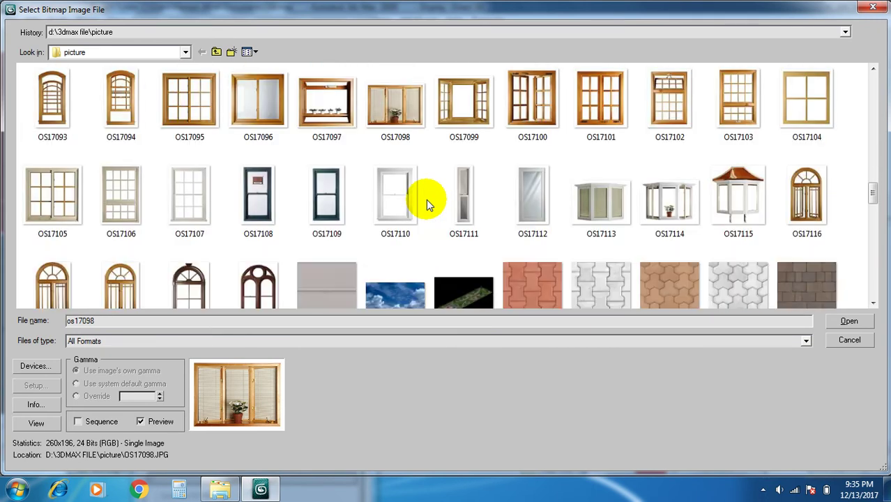
pyautogui.scroll(-2, 427, 202)
pyautogui.scroll(-5, 427, 204)
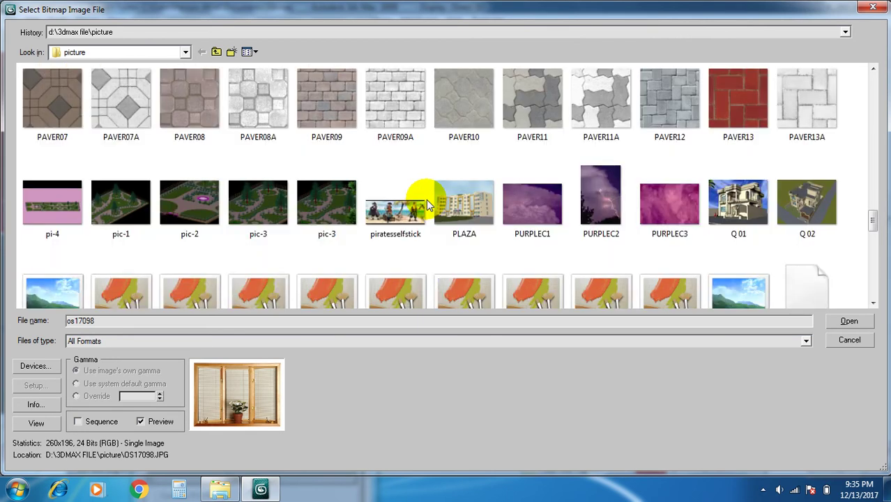
pyautogui.scroll(-3, 427, 204)
pyautogui.scroll(-2, 426, 200)
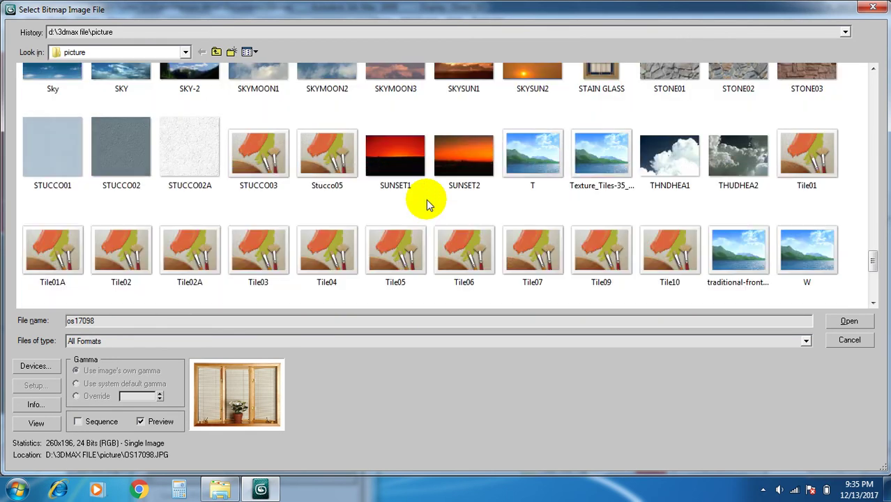
pyautogui.scroll(-2, 426, 199)
pyautogui.scroll(3, 426, 200)
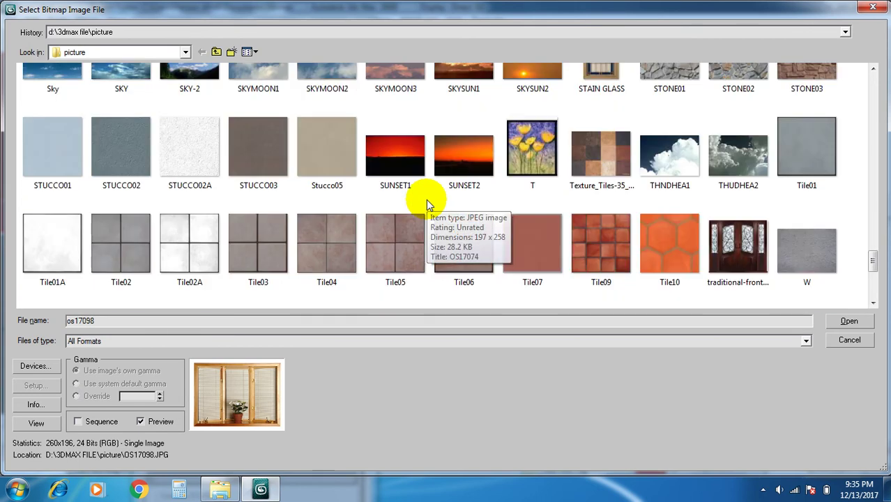
pyautogui.scroll(-3, 426, 199)
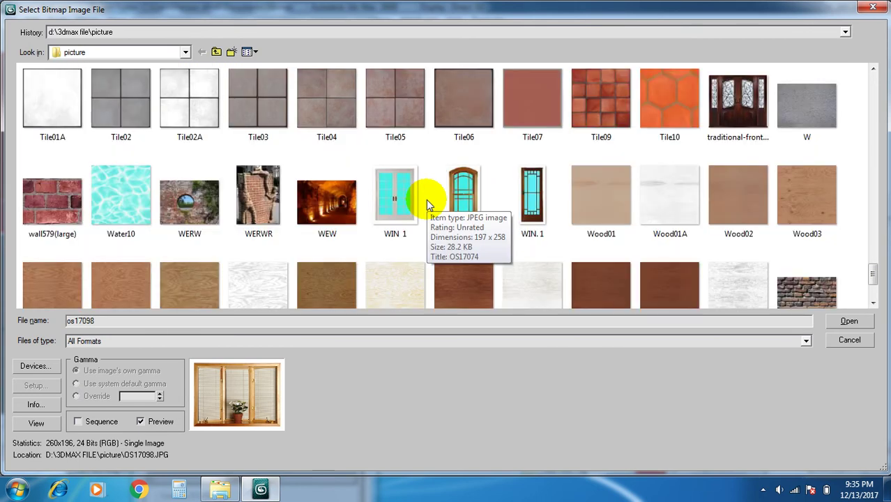
pyautogui.scroll(-2, 426, 199)
pyautogui.scroll(2, 426, 199)
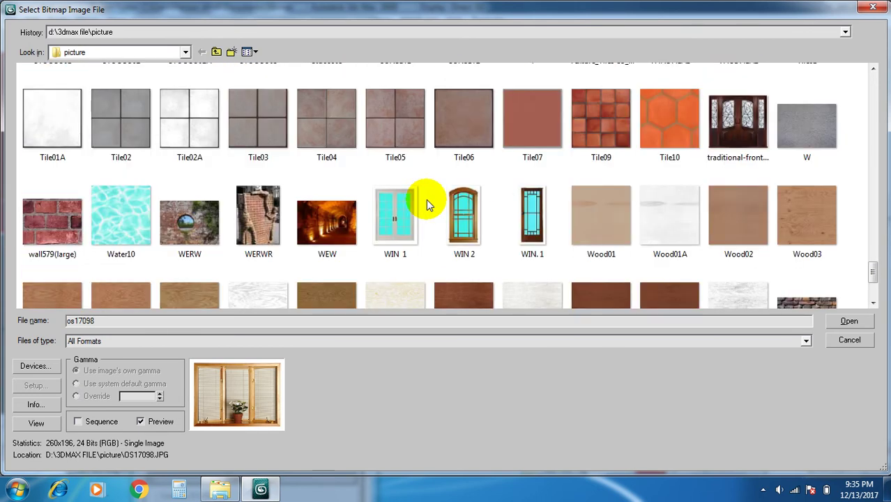
pyautogui.doubleClick(737, 125)
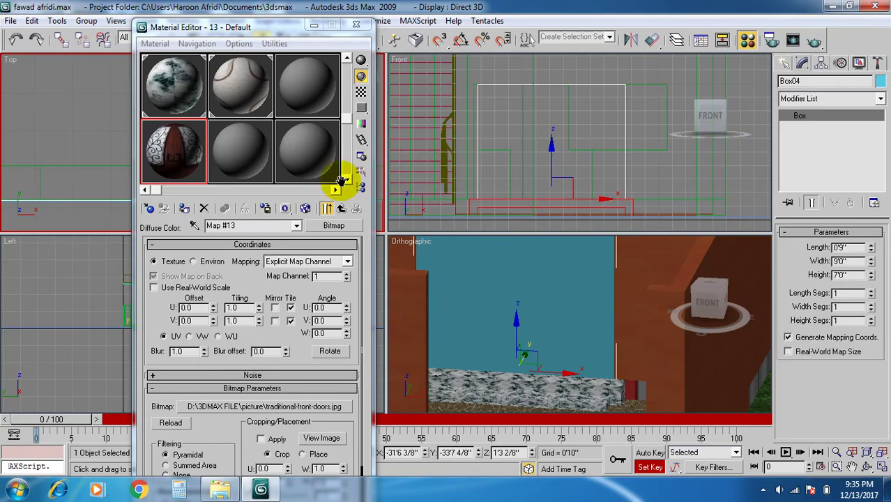
# - Assign material 13 - Default to Box04 and show its door map in the viewport
pyautogui.click(185, 210)
pyautogui.click(306, 209)
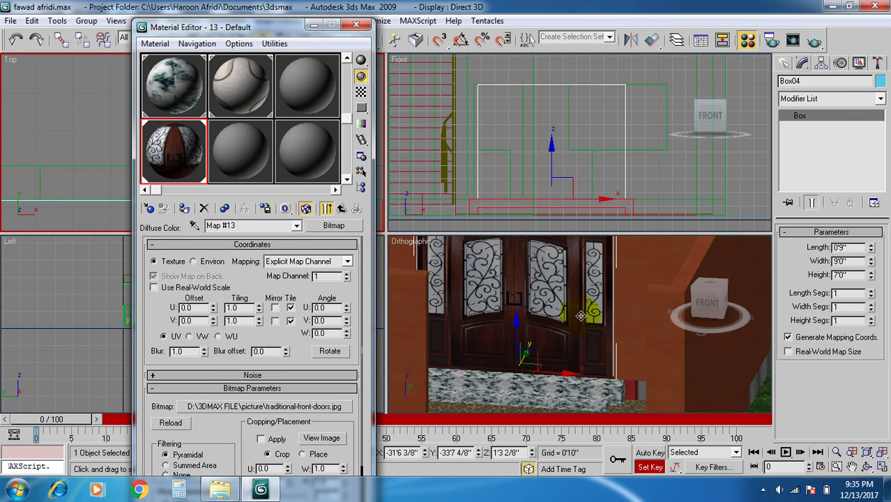
pyautogui.moveTo(687, 329); pyautogui.dragTo(682, 326)
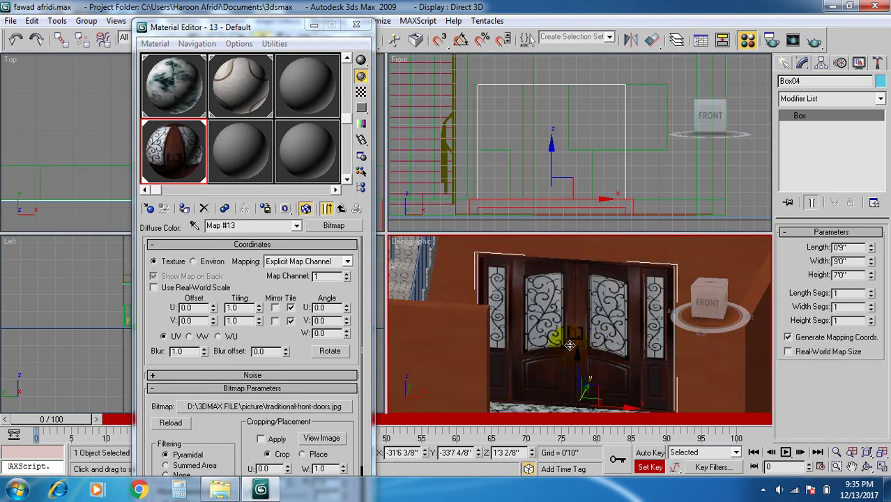
pyautogui.moveTo(571, 342); pyautogui.dragTo(552, 326, button='middle')
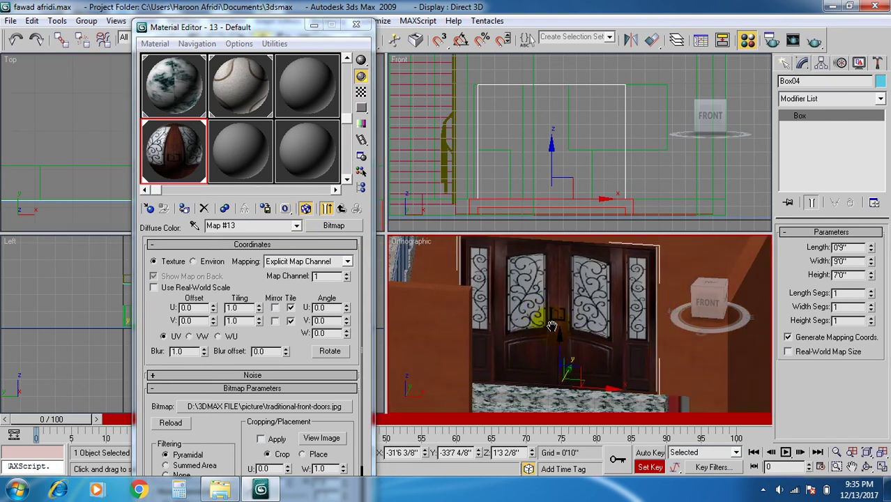
# - Apply cropping to the door bitmap, trimming both side edges to U 0.008 and W 0.984, and close the Material Editor
pyautogui.click(260, 438)
pyautogui.click(320, 439)
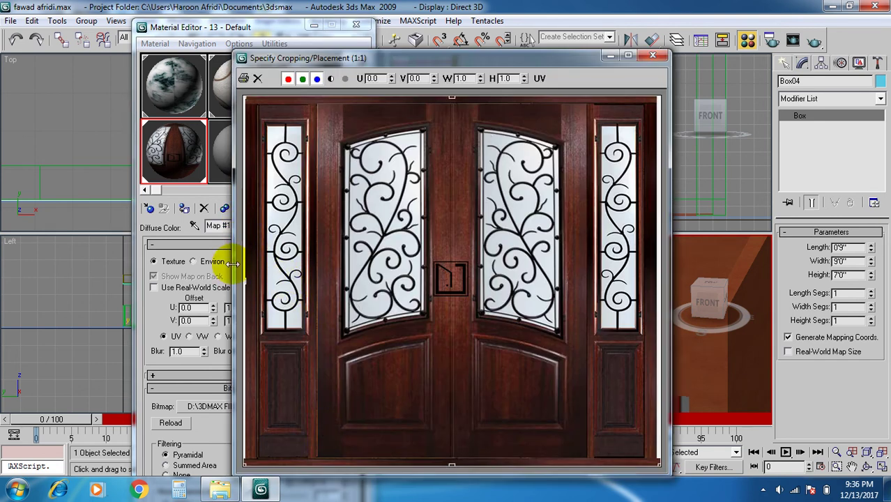
pyautogui.click(287, 78)
pyautogui.click(276, 221)
pyautogui.moveTo(242, 281); pyautogui.dragTo(247, 282)
pyautogui.click(667, 277)
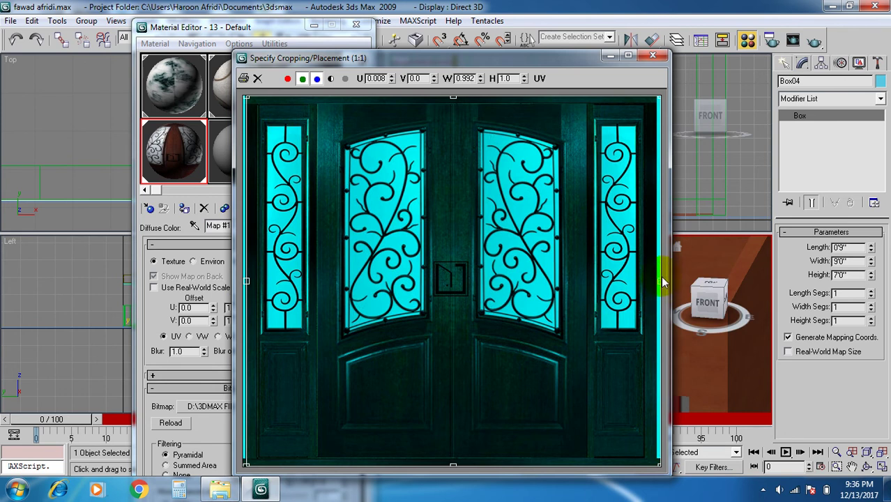
pyautogui.moveTo(660, 281); pyautogui.dragTo(658, 281)
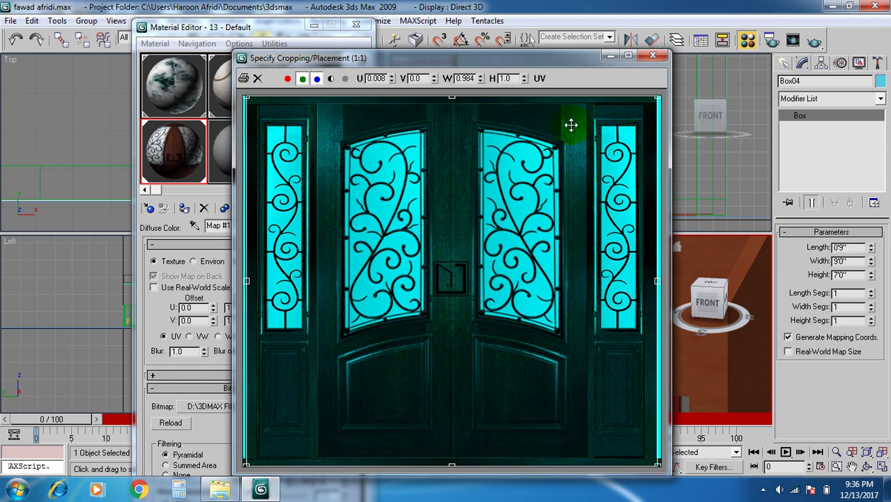
pyautogui.click(652, 56)
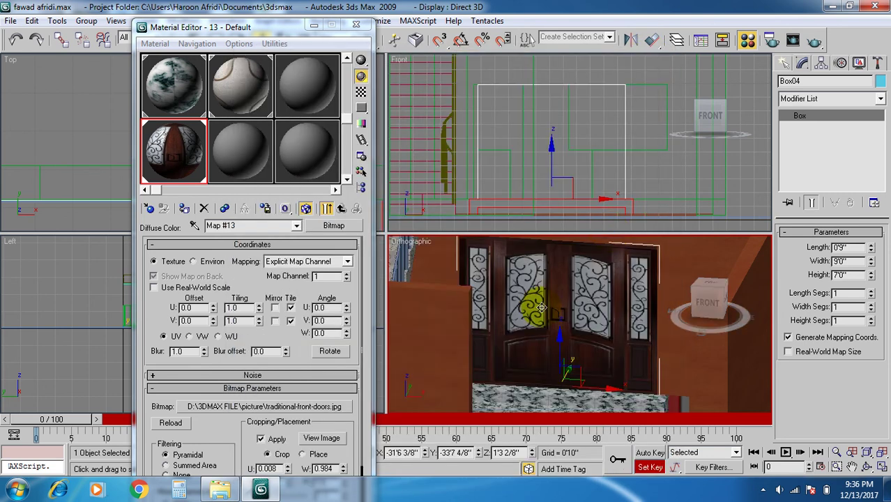
pyautogui.scroll(-4, 541, 307)
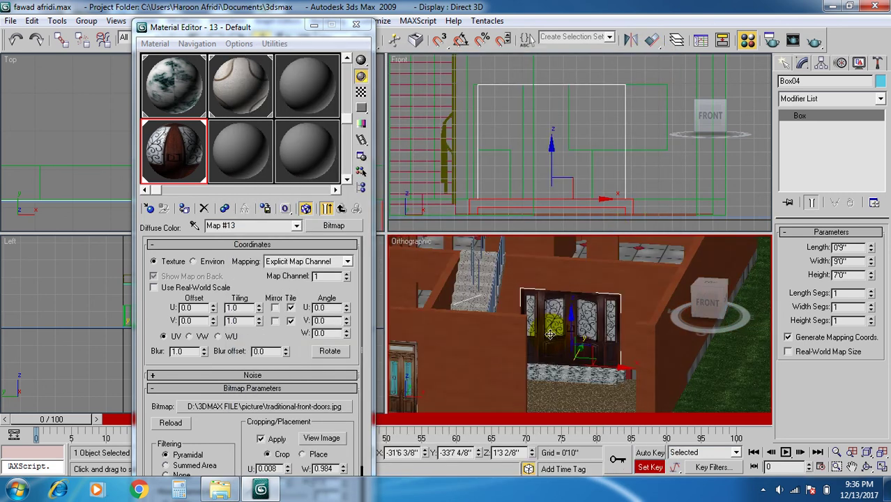
pyautogui.scroll(-3, 550, 334)
pyautogui.click(356, 25)
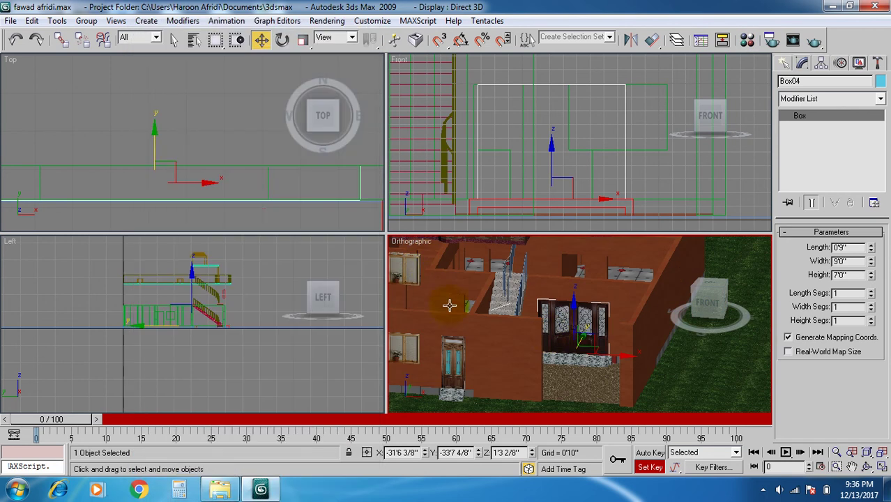
# - Select the small front entrance door, Box01, in the Orthographic view
pyautogui.scroll(-4, 460, 307)
pyautogui.scroll(5, 558, 334)
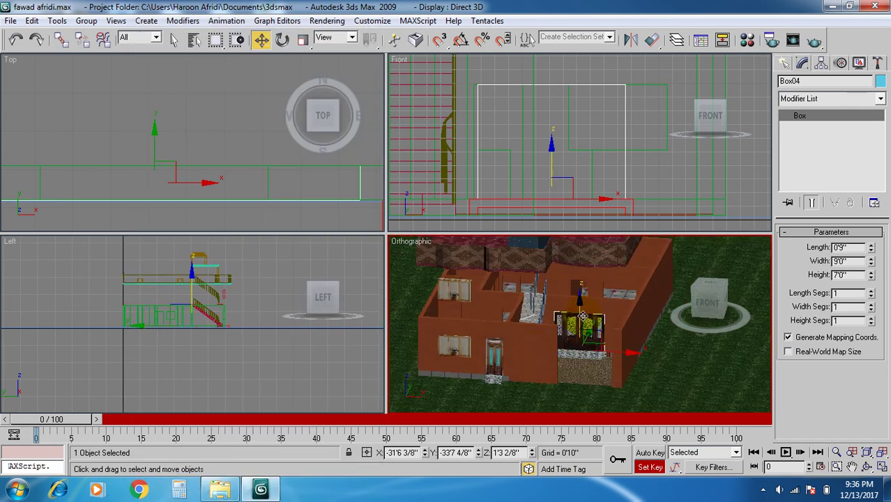
pyautogui.moveTo(582, 315); pyautogui.dragTo(562, 356, button='middle')
pyautogui.scroll(-4, 562, 356)
pyautogui.scroll(3, 514, 381)
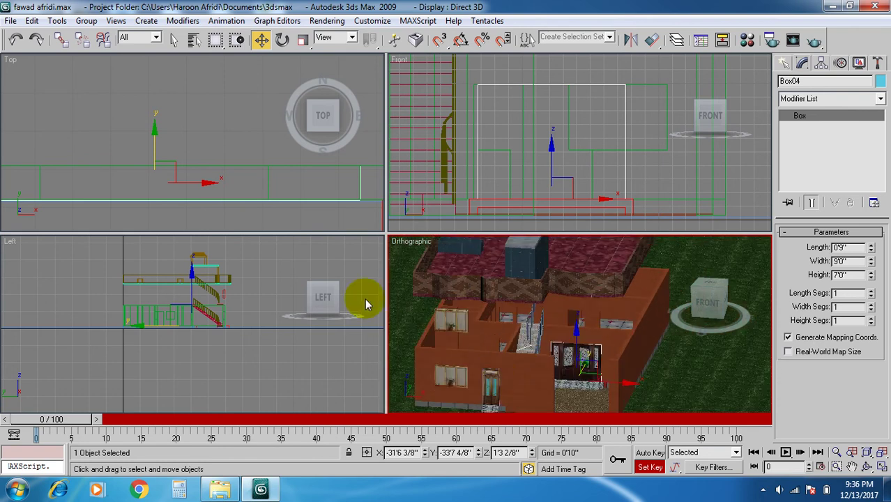
pyautogui.scroll(-2, 243, 190)
pyautogui.middleClick(243, 189)
pyautogui.scroll(-2, 245, 190)
pyautogui.scroll(8, 517, 384)
pyautogui.moveTo(488, 299); pyautogui.dragTo(514, 326, button='middle')
pyautogui.click(513, 326)
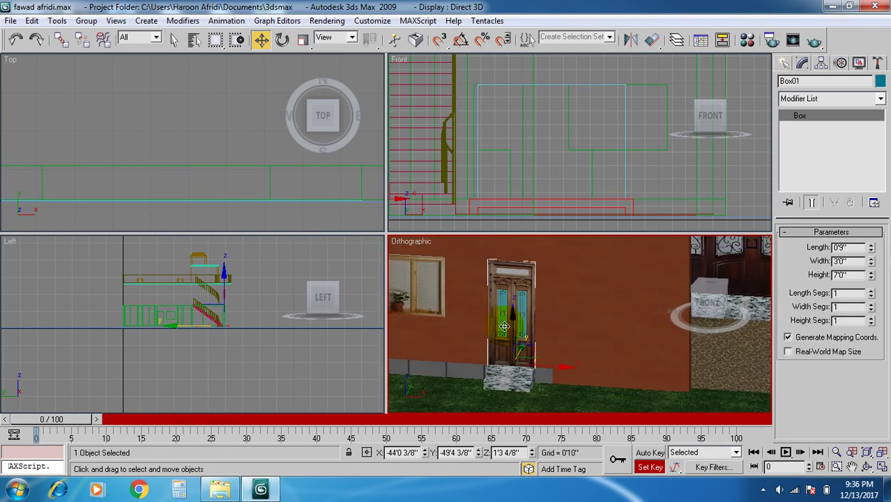
pyautogui.press('Delete')
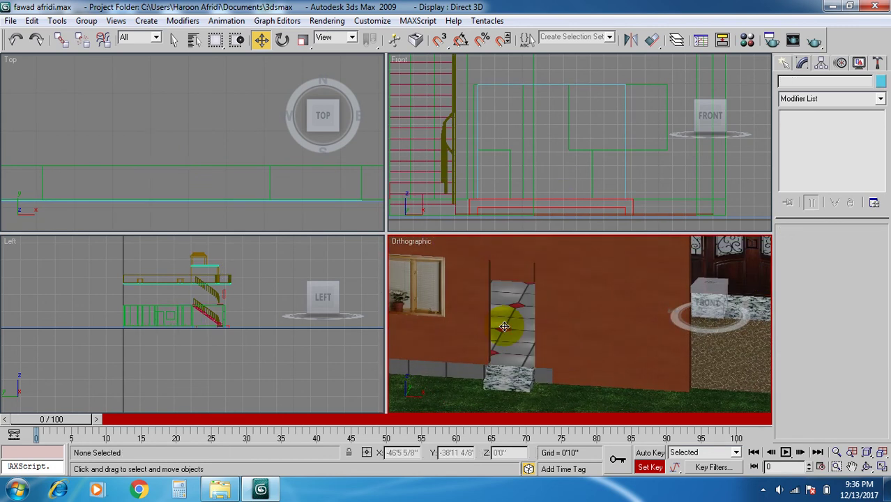
pyautogui.hotkey('ctrl', 'z')
pyautogui.scroll(-5, 153, 165)
pyautogui.scroll(4, 174, 165)
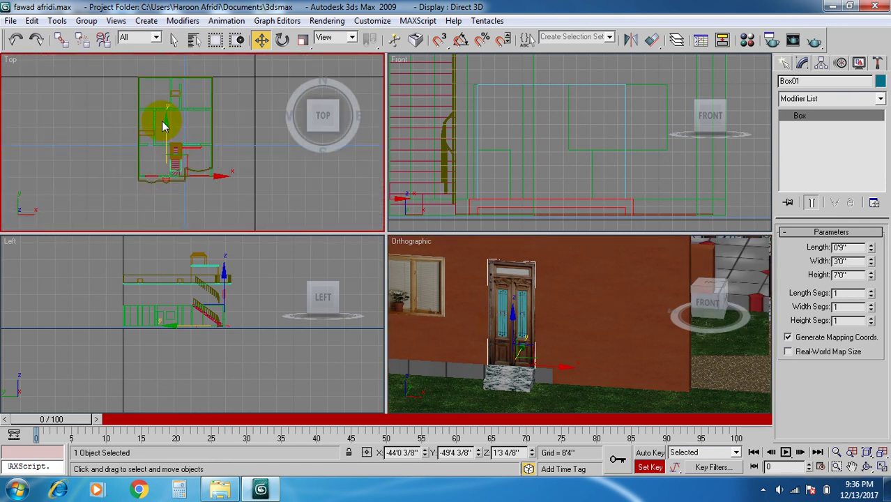
pyautogui.click(165, 89)
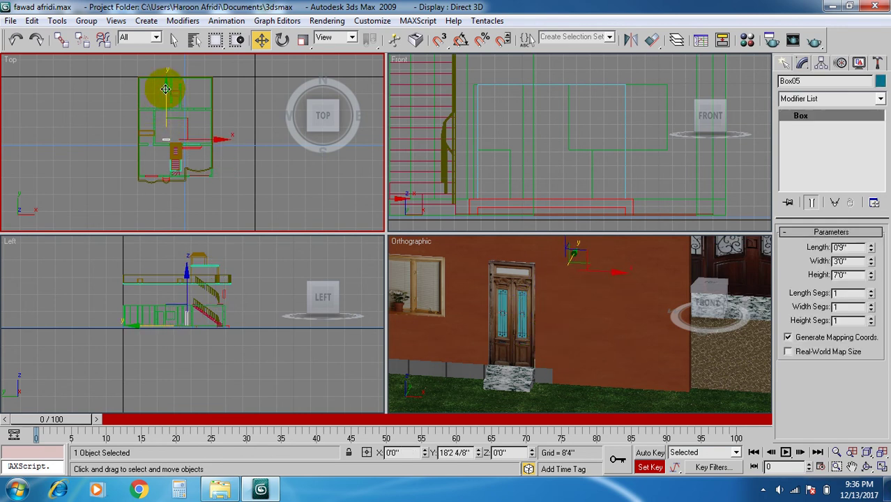
pyautogui.keyDown('shift'); pyautogui.moveTo(165, 90); pyautogui.dragTo(166, 126); pyautogui.keyUp('shift')
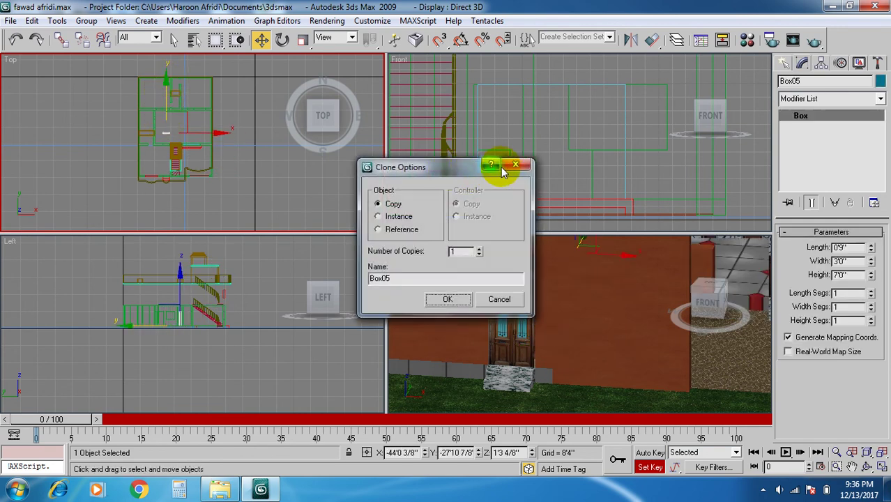
# - Move the front entrance door, Box01, along the Y axis in the Top view to the inner wall opening behind the staircase
pyautogui.moveTo(202, 165)
pyautogui.mouseDown(button='middle')
pyautogui.moveTo(202, 204)
pyautogui.moveTo(182, 175)
pyautogui.mouseUp(button='middle')
pyautogui.scroll(2, 195, 203)
pyautogui.moveTo(172, 185); pyautogui.dragTo(174, 111)
pyautogui.scroll(2, 172, 165)
pyautogui.scroll(3, 172, 164)
pyautogui.moveTo(173, 166); pyautogui.dragTo(177, 137, button='middle')
pyautogui.scroll(2, 141, 142)
pyautogui.moveTo(608, 324); pyautogui.dragTo(525, 409, button='middle')
pyautogui.scroll(-3, 559, 366)
pyautogui.moveTo(560, 303); pyautogui.dragTo(551, 341, button='middle')
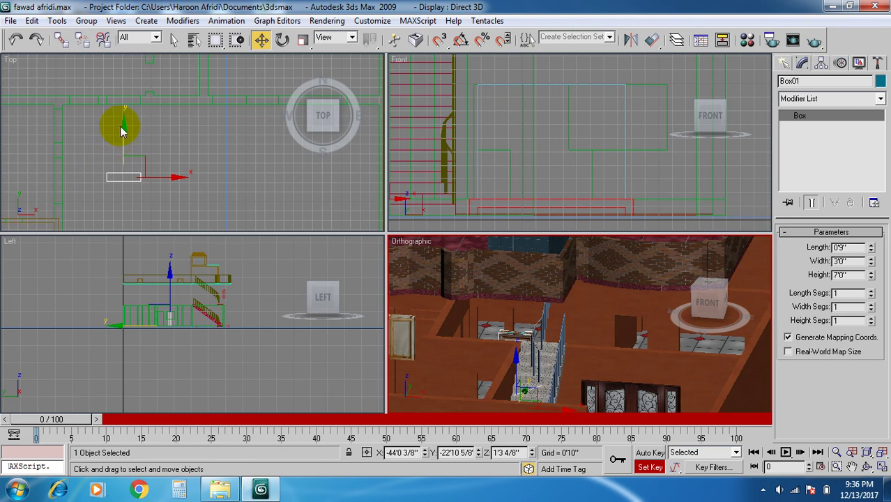
pyautogui.moveTo(122, 129); pyautogui.dragTo(129, 60)
pyautogui.moveTo(541, 359); pyautogui.dragTo(529, 308, button='middle')
pyautogui.scroll(2, 535, 383)
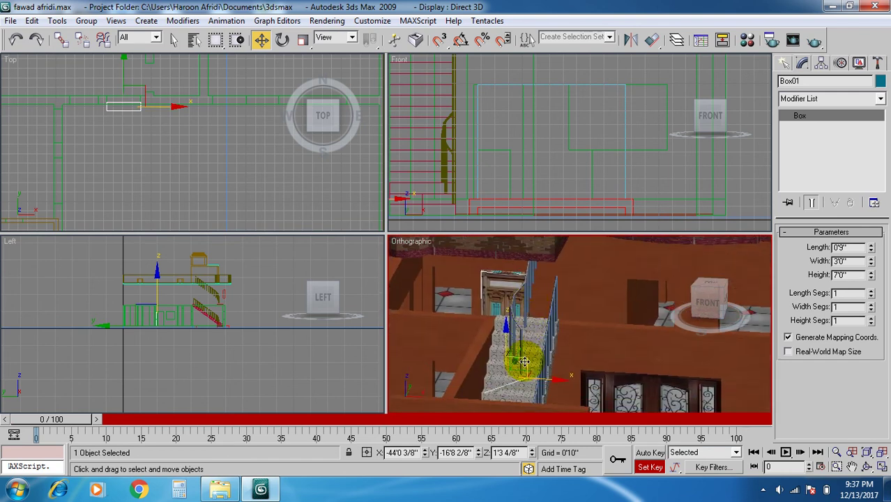
# - Maximize the Top view and move Box01 along the Y axis to fit exactly within the wall thickness
pyautogui.moveTo(195, 129); pyautogui.dragTo(209, 149, button='middle')
pyautogui.click(881, 463)
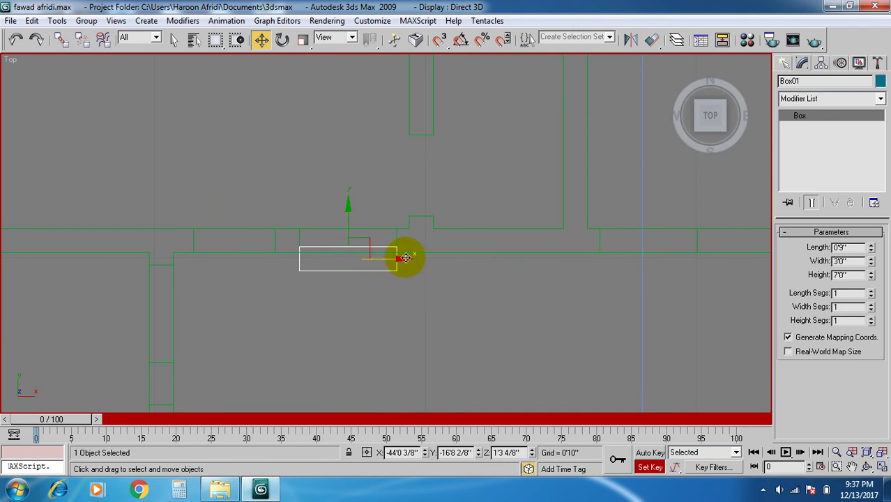
pyautogui.moveTo(405, 257)
pyautogui.mouseDown()
pyautogui.moveTo(330, 249)
pyautogui.moveTo(341, 271)
pyautogui.moveTo(403, 272)
pyautogui.mouseUp()
pyautogui.moveTo(349, 206); pyautogui.dragTo(348, 189)
pyautogui.moveTo(401, 239); pyautogui.dragTo(400, 240)
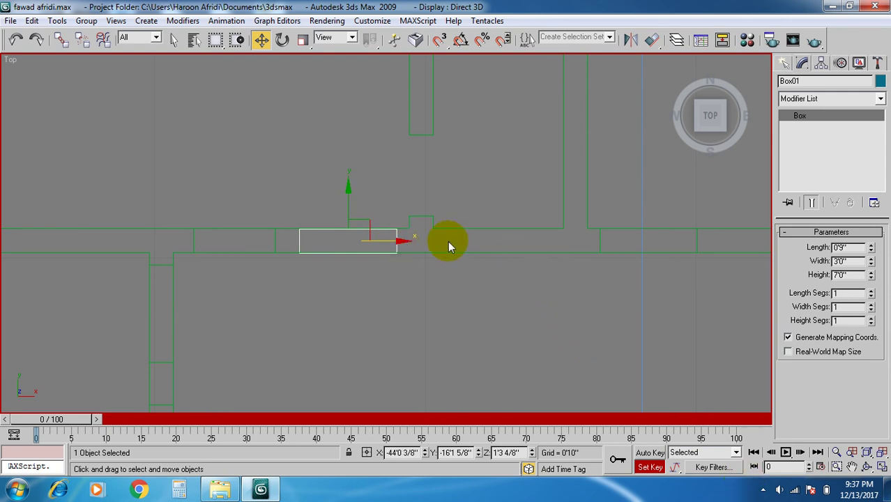
# - Copy Box01 about 9'3" along the X axis into the next opening of the same wall and restore the four-viewport layout
pyautogui.keyDown('shift'); pyautogui.moveTo(401, 240); pyautogui.dragTo(701, 271); pyautogui.keyUp('shift')
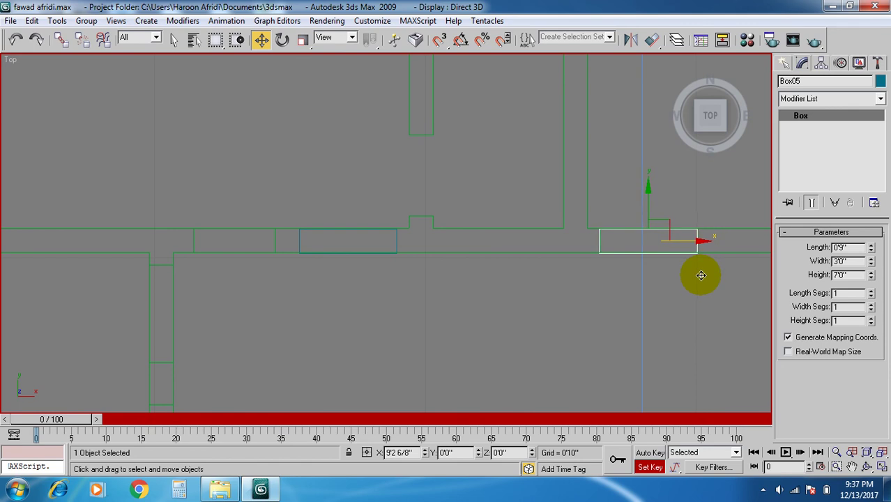
pyautogui.keyDown('shift'); pyautogui.moveTo(701, 275); pyautogui.dragTo(701, 275); pyautogui.keyUp('shift')
pyautogui.click(441, 299)
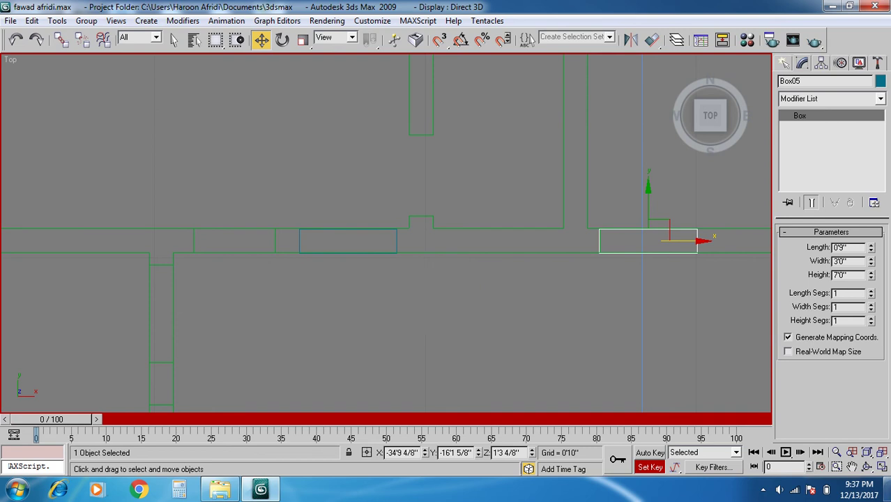
pyautogui.click(882, 466)
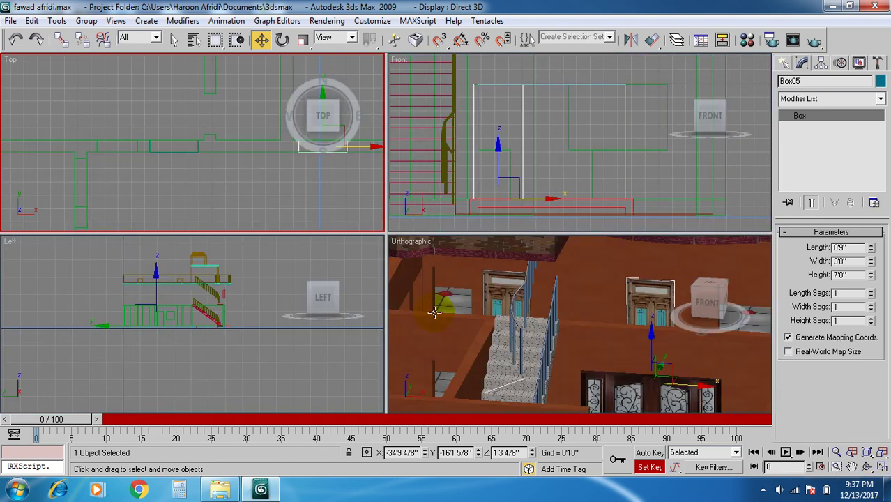
# - Examine the two inner-wall doors and the surrounding openings in the Orthographic view
pyautogui.moveTo(475, 321); pyautogui.dragTo(592, 332, button='middle')
pyautogui.scroll(2, 560, 299)
pyautogui.moveTo(560, 298); pyautogui.dragTo(506, 284, button='middle')
pyautogui.moveTo(520, 364); pyautogui.dragTo(511, 326, button='middle')
pyautogui.scroll(-1, 511, 326)
pyautogui.moveTo(517, 391); pyautogui.dragTo(522, 362, button='middle')
pyautogui.scroll(1, 512, 344)
pyautogui.scroll(-4, 511, 345)
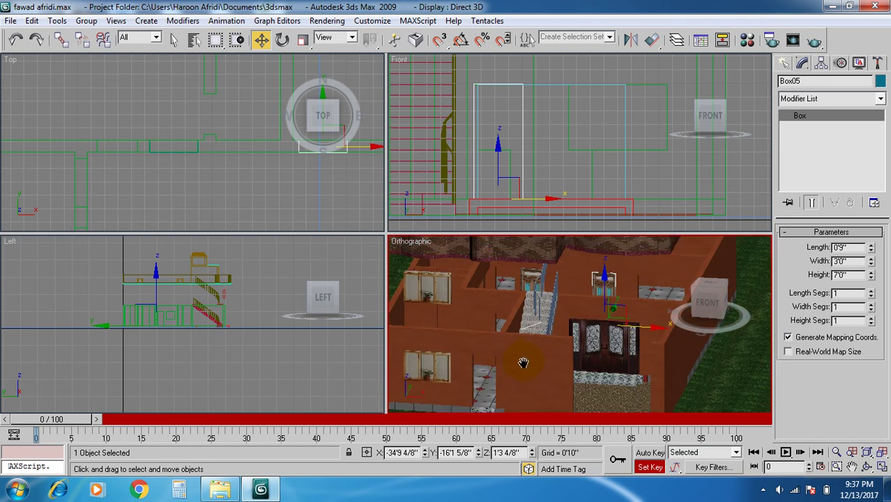
# - Try to copy the inner-wall door Box05 along the Y axis to the front and move the copy in the Orthographic view
pyautogui.scroll(4, 543, 325)
pyautogui.moveTo(446, 328); pyautogui.dragTo(486, 323, button='middle')
pyautogui.scroll(-4, 485, 345)
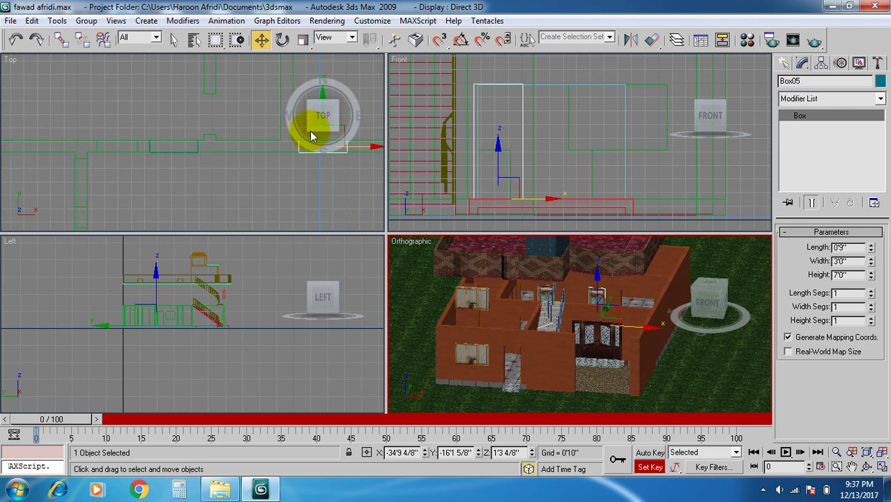
pyautogui.moveTo(321, 91)
pyautogui.keyDown('shift'); pyautogui.mouseDown()
pyautogui.moveTo(322, 376)
pyautogui.moveTo(287, 447)
pyautogui.moveTo(212, 500)
pyautogui.moveTo(236, 333)
pyautogui.mouseUp(); pyautogui.keyUp('shift')
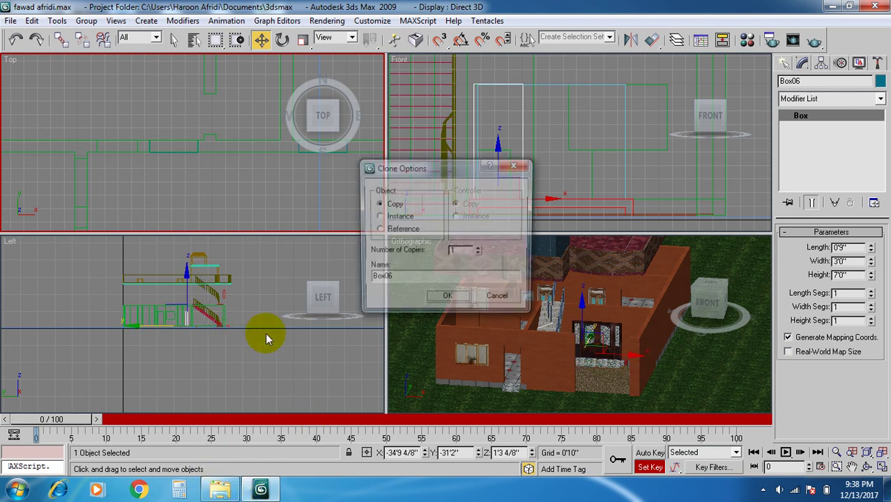
pyautogui.click(450, 298)
pyautogui.moveTo(598, 339); pyautogui.dragTo(566, 281, button='middle')
pyautogui.moveTo(559, 278); pyautogui.dragTo(490, 309)
pyautogui.scroll(2, 498, 345)
pyautogui.moveTo(488, 350); pyautogui.dragTo(506, 331, button='middle')
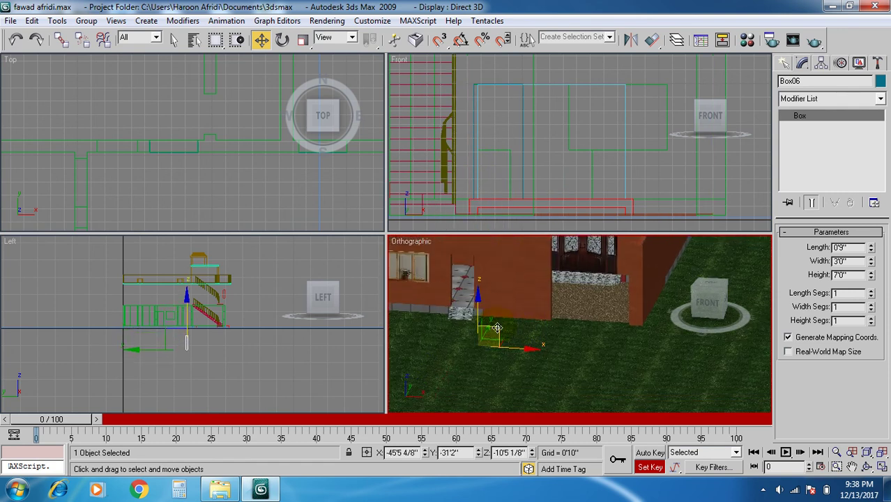
pyautogui.moveTo(490, 325); pyautogui.dragTo(481, 347)
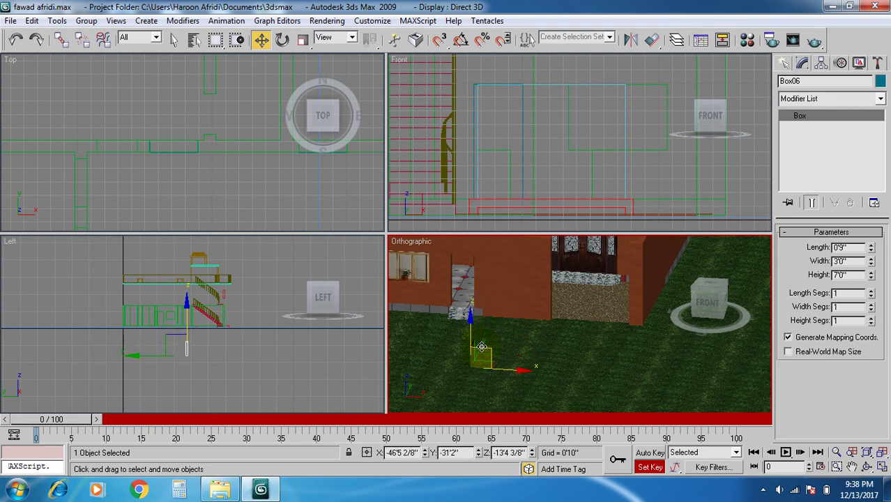
# - Undo the moves of the door copy and the copying of Box05
pyautogui.hotkey('ctrl', 'z')
pyautogui.hotkey('ctrl', 'z')
pyautogui.hotkey('ctrl', 'z')
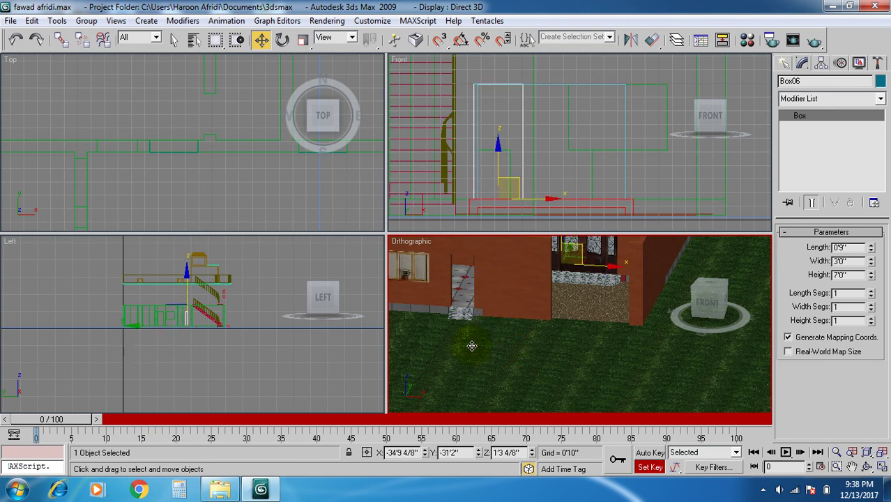
pyautogui.hotkey('ctrl', 'z')
pyautogui.scroll(-4, 474, 342)
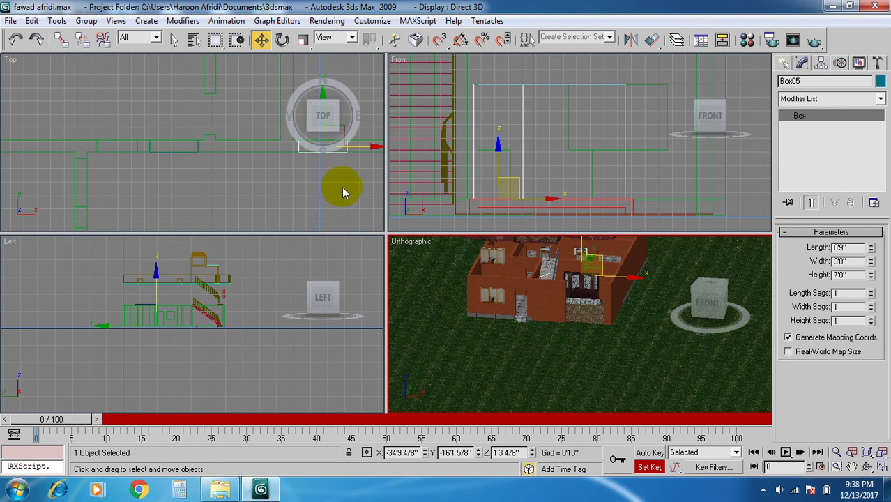
pyautogui.scroll(-3, 237, 178)
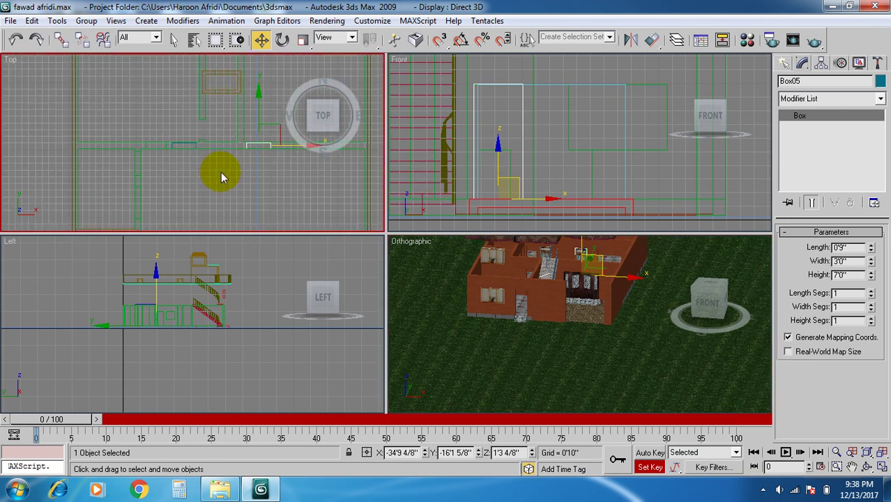
pyautogui.scroll(3, 179, 148)
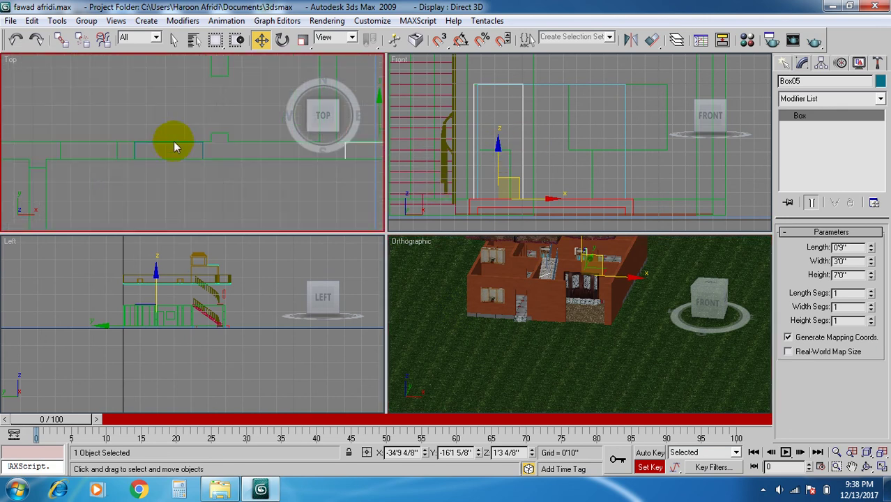
pyautogui.click(173, 142)
pyautogui.scroll(-4, 181, 194)
pyautogui.scroll(4, 282, 185)
pyautogui.click(202, 167)
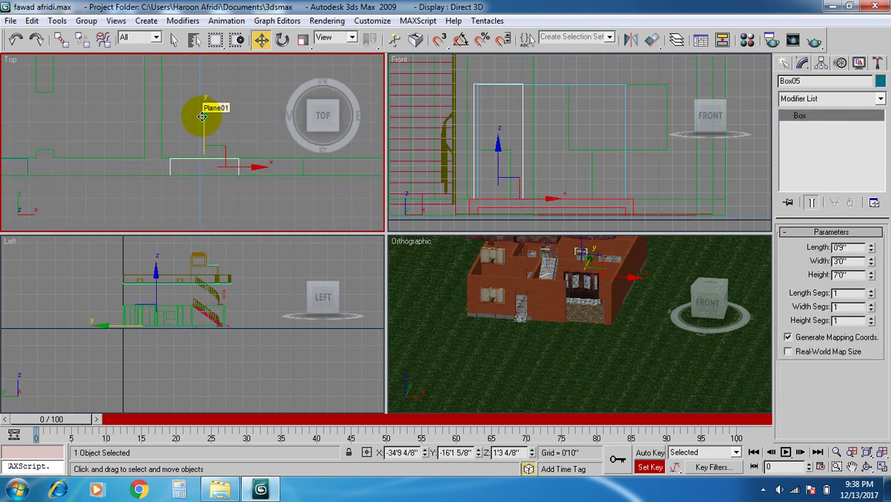
pyautogui.moveTo(204, 114)
pyautogui.keyDown('shift'); pyautogui.mouseDown()
pyautogui.moveTo(197, 286)
pyautogui.moveTo(150, 396)
pyautogui.moveTo(164, 347)
pyautogui.moveTo(198, 310)
pyautogui.moveTo(111, 306)
pyautogui.moveTo(223, 212)
pyautogui.moveTo(234, 136)
pyautogui.mouseUp(); pyautogui.keyUp('shift')
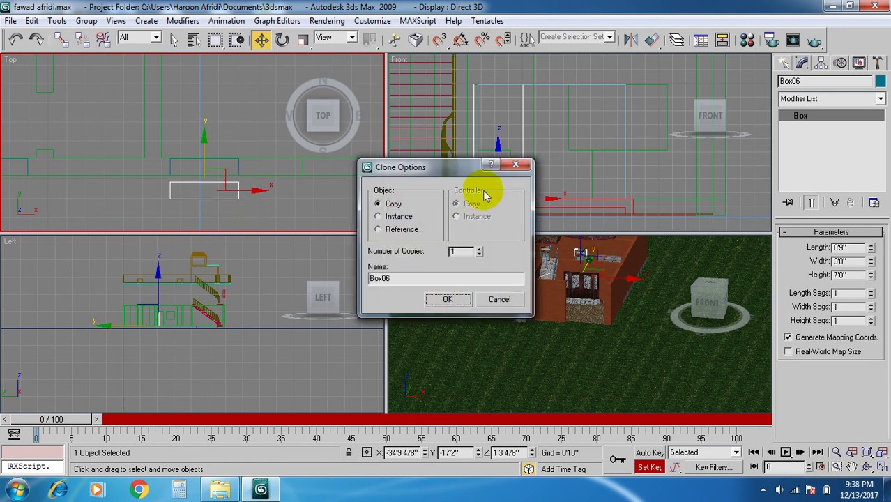
pyautogui.click(519, 163)
# - Copy Box05 about 49' along the Y axis in the Top view, placing the copy outside in front of the house
pyautogui.scroll(-4, 191, 158)
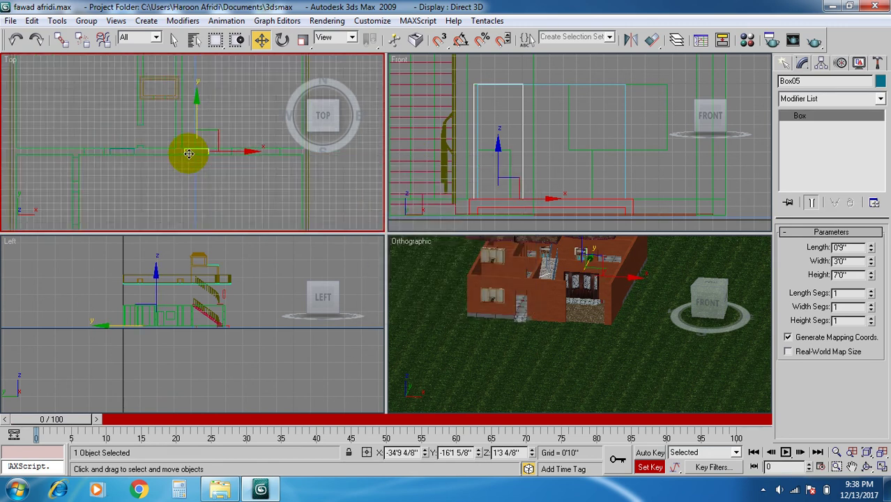
pyautogui.scroll(-2, 189, 111)
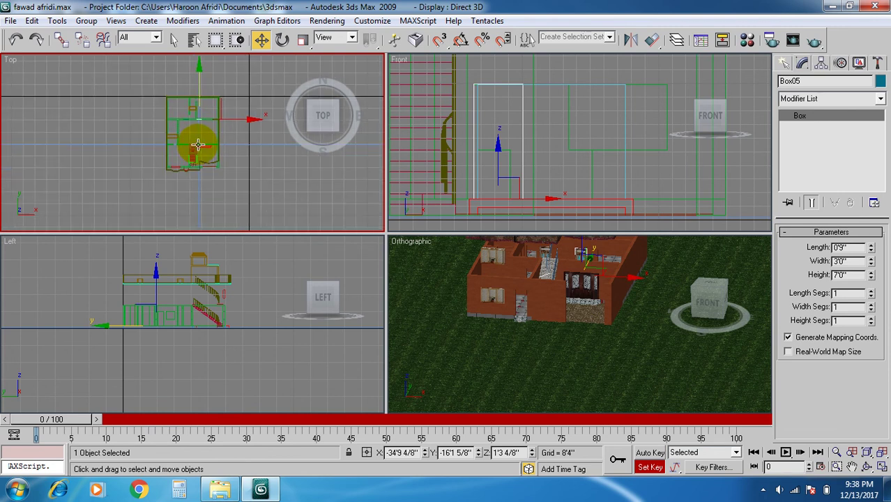
pyautogui.moveTo(201, 70)
pyautogui.keyDown('shift'); pyautogui.mouseDown()
pyautogui.moveTo(185, 115)
pyautogui.moveTo(189, 139)
pyautogui.moveTo(362, 189)
pyautogui.mouseUp(); pyautogui.keyUp('shift')
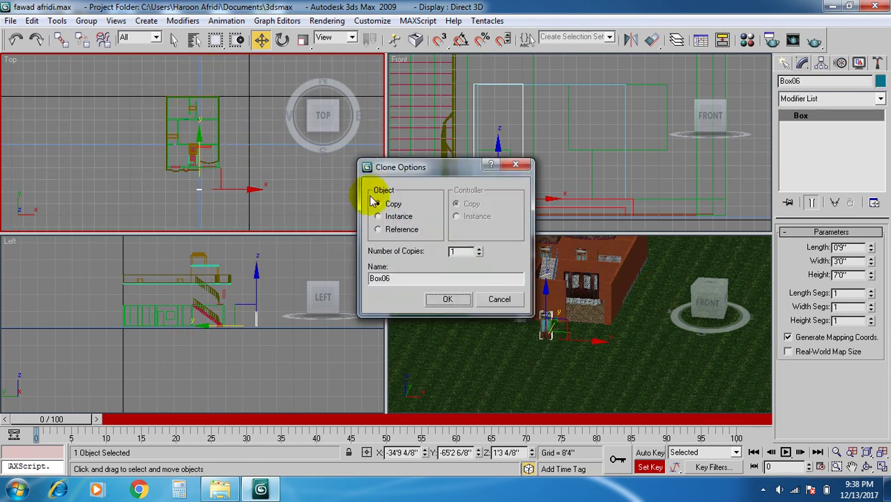
pyautogui.click(463, 300)
pyautogui.moveTo(543, 342); pyautogui.dragTo(542, 345, button='middle')
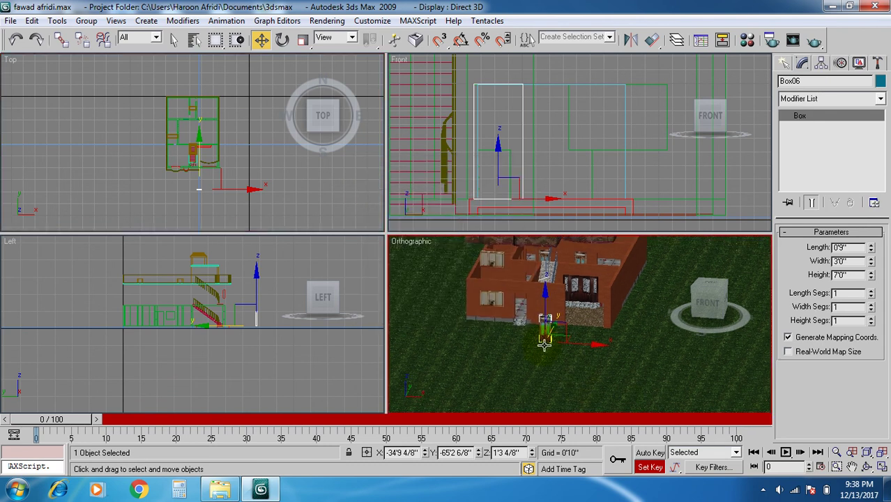
# - Move the new door copy in the Top view up to the front-wall opening behind the small entrance steps
pyautogui.moveTo(253, 175); pyautogui.dragTo(250, 160, button='middle')
pyautogui.scroll(6, 209, 177)
pyautogui.moveTo(158, 182); pyautogui.dragTo(193, 152, button='middle')
pyautogui.moveTo(197, 141); pyautogui.dragTo(156, 133)
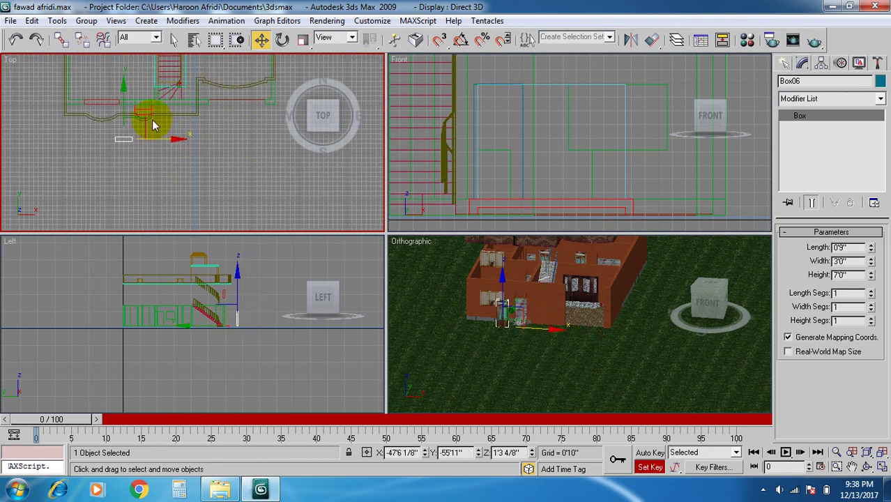
pyautogui.moveTo(185, 163); pyautogui.dragTo(191, 163, button='middle')
pyautogui.scroll(3, 127, 136)
pyautogui.moveTo(118, 142); pyautogui.dragTo(188, 167, button='middle')
pyautogui.moveTo(190, 160); pyautogui.dragTo(175, 39)
pyautogui.moveTo(186, 155); pyautogui.dragTo(197, 198, button='middle')
# - Align the door copy along X and Y to fit exactly within the front-wall opening and wall thickness
pyautogui.scroll(3, 190, 146)
pyautogui.scroll(1, 190, 142)
pyautogui.moveTo(190, 142); pyautogui.dragTo(173, 183, button='middle')
pyautogui.scroll(1, 173, 174)
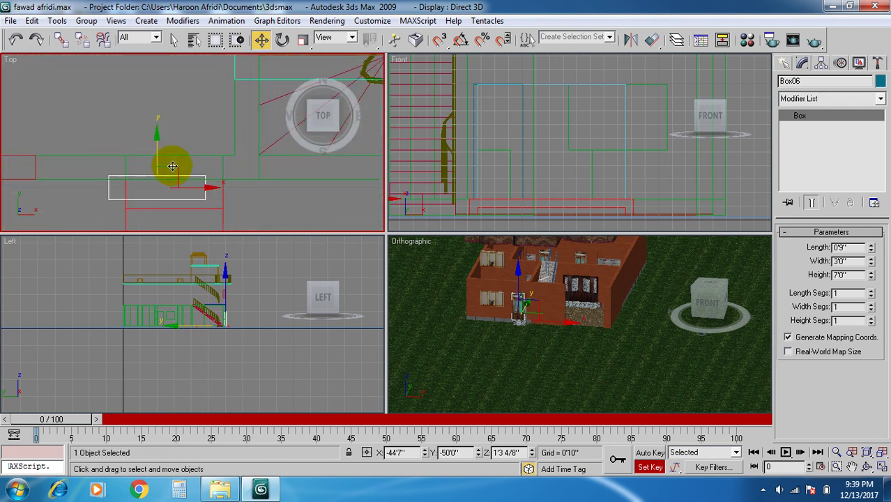
pyautogui.moveTo(155, 136)
pyautogui.mouseDown()
pyautogui.moveTo(149, 124)
pyautogui.moveTo(167, 139)
pyautogui.mouseUp()
pyautogui.moveTo(208, 160); pyautogui.dragTo(224, 161)
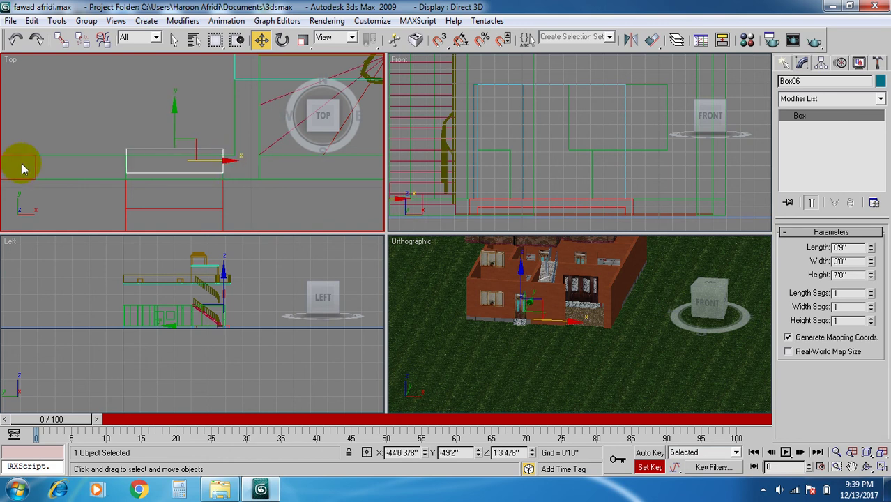
pyautogui.moveTo(172, 106); pyautogui.dragTo(173, 113)
# - Examine the newly placed front door and the two inner-wall doors in the Orthographic view
pyautogui.scroll(4, 484, 341)
pyautogui.moveTo(507, 336); pyautogui.dragTo(519, 370, button='middle')
pyautogui.scroll(-4, 508, 342)
pyautogui.scroll(8, 575, 337)
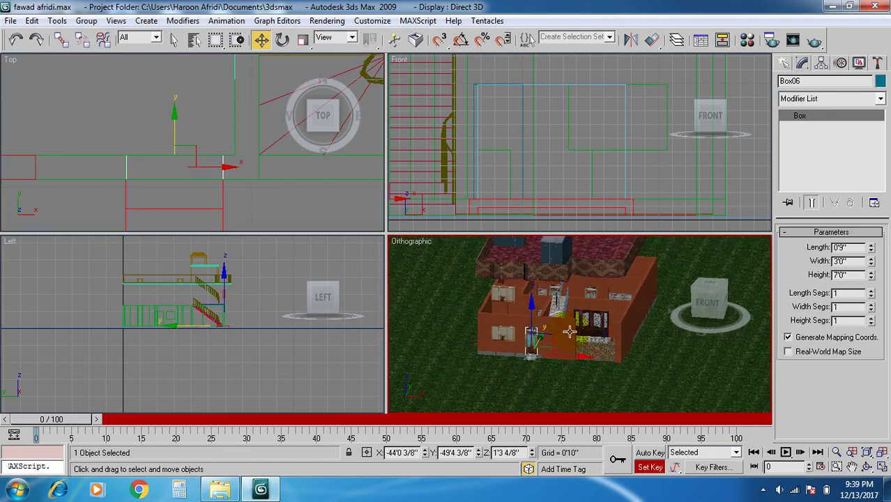
pyautogui.scroll(3, 537, 313)
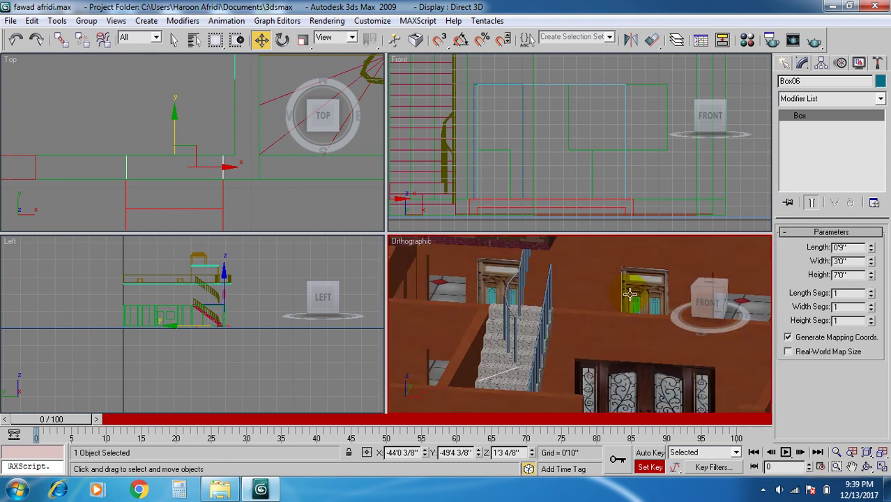
pyautogui.scroll(-3, 629, 294)
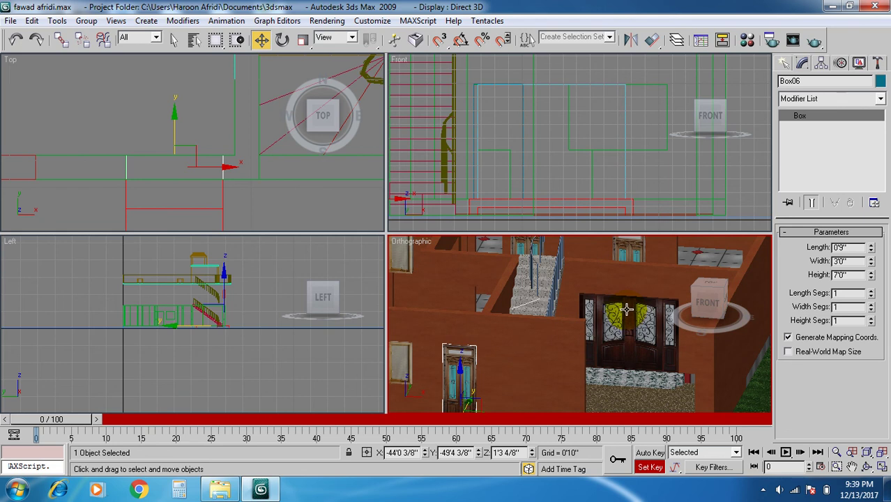
pyautogui.scroll(-1, 627, 309)
pyautogui.scroll(-1, 173, 204)
# - Copy the front-wall door about 2'8" along the Y axis into the room behind it
pyautogui.moveTo(174, 205); pyautogui.dragTo(179, 210, button='middle')
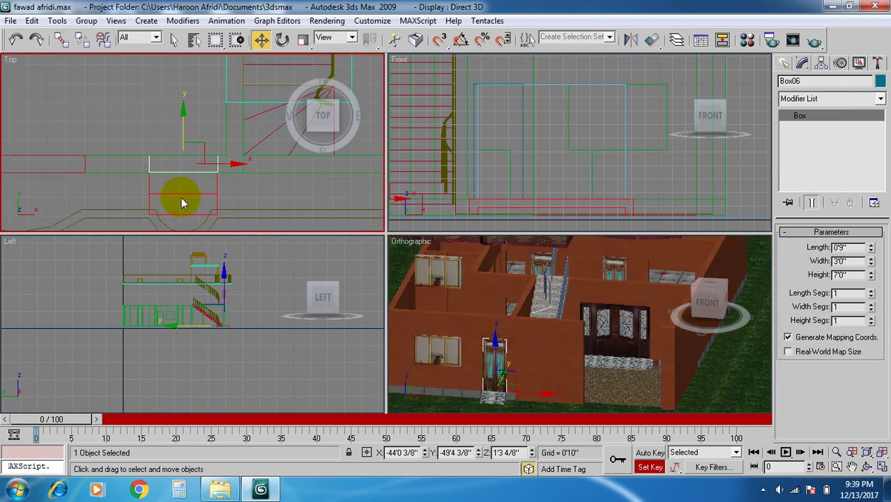
pyautogui.keyDown('shift'); pyautogui.moveTo(181, 197); pyautogui.dragTo(182, 54); pyautogui.keyUp('shift')
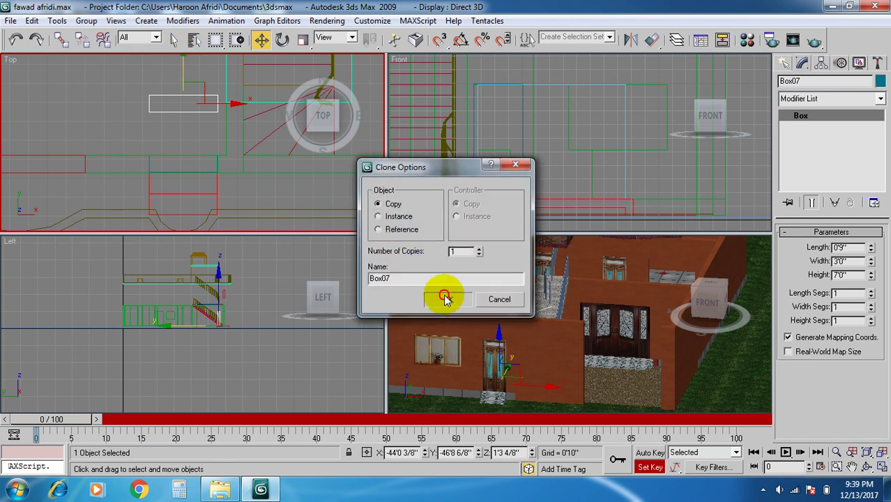
pyautogui.click(394, 299)
# - Move the newest door copy about 13' along the Y axis in the Top view to fit the inner wall beside the staircase
pyautogui.scroll(2, 230, 231)
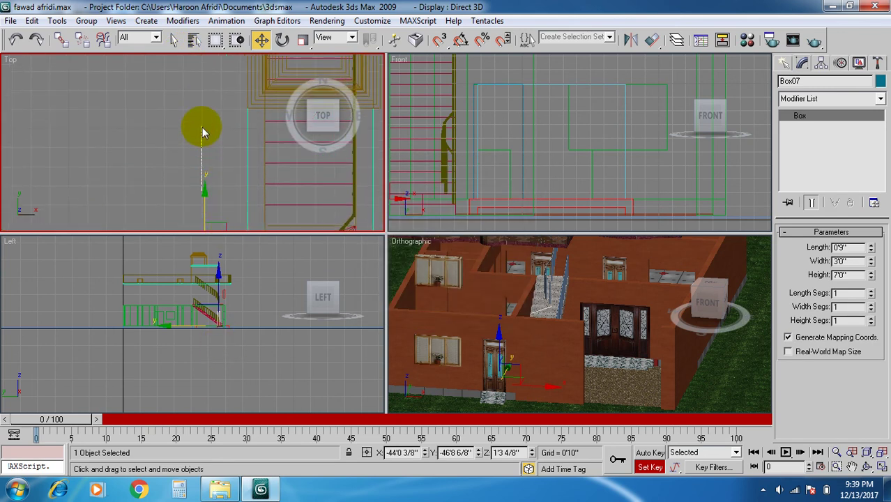
pyautogui.click(209, 166)
pyautogui.scroll(-2, 209, 168)
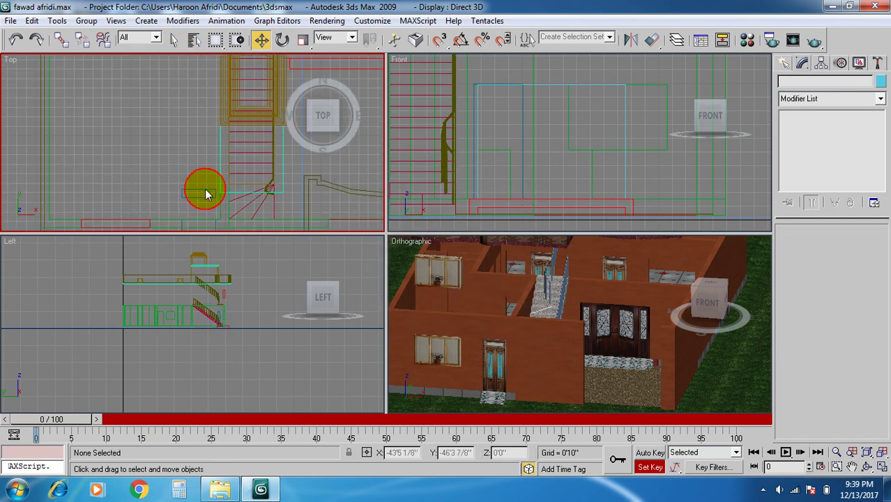
pyautogui.click(206, 191)
pyautogui.click(197, 129)
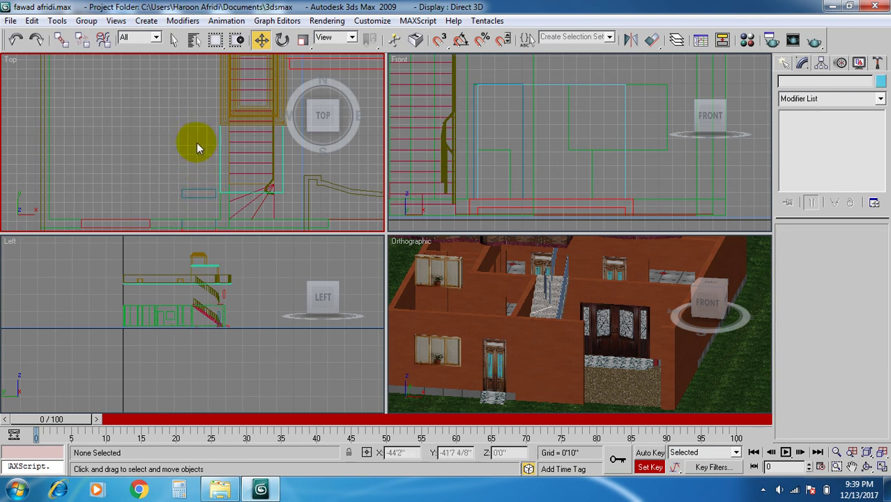
pyautogui.moveTo(200, 194); pyautogui.dragTo(202, 72)
pyautogui.moveTo(189, 129); pyautogui.dragTo(199, 224, button='middle')
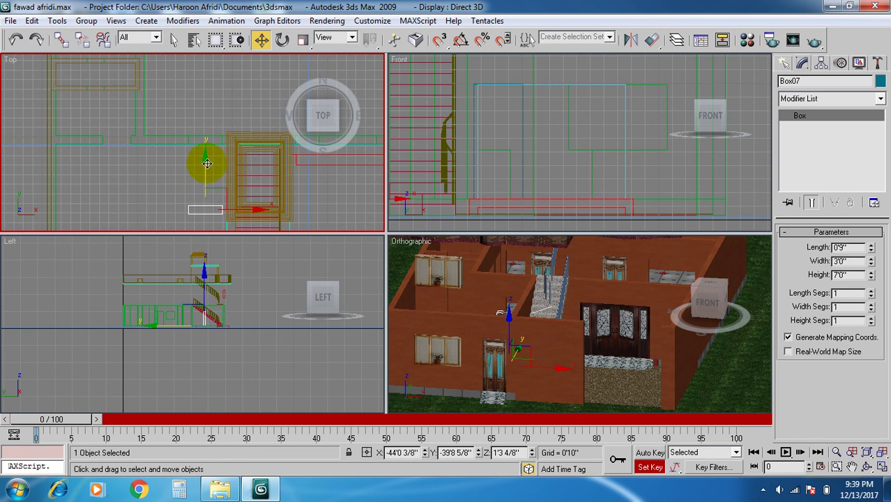
pyautogui.moveTo(206, 161); pyautogui.dragTo(205, 116)
pyautogui.scroll(2, 206, 167)
pyautogui.scroll(2, 204, 168)
pyautogui.moveTo(228, 164); pyautogui.dragTo(236, 83)
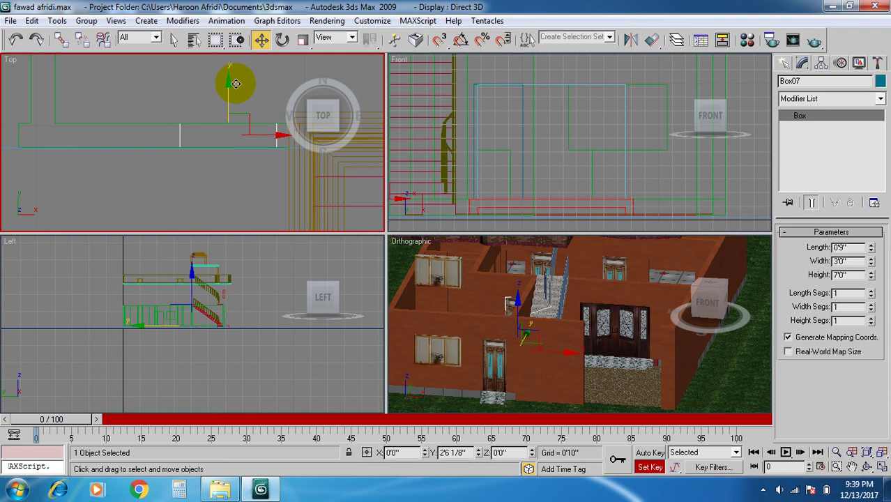
# - Examine all the placed doors, the staircase area and the remaining wall openings in the Orthographic view
pyautogui.scroll(-2, 243, 174)
pyautogui.moveTo(458, 345); pyautogui.dragTo(399, 334, button='middle')
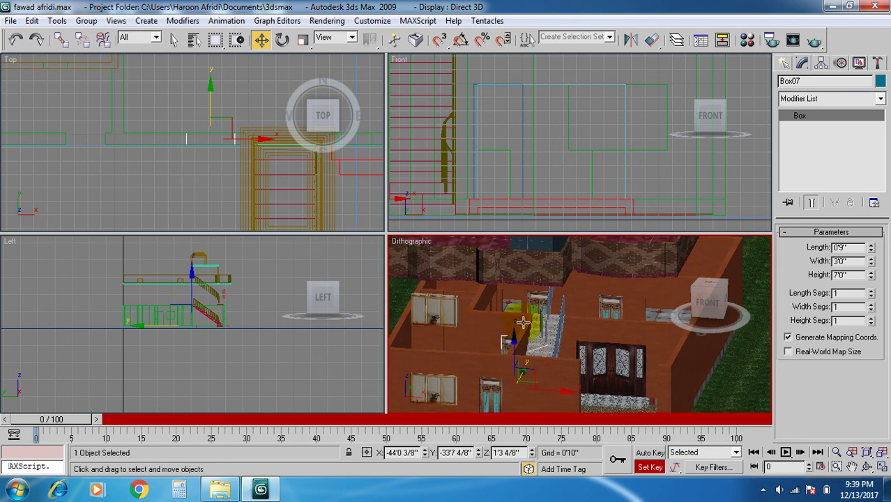
pyautogui.scroll(2, 520, 322)
pyautogui.moveTo(514, 312); pyautogui.dragTo(523, 284, button='middle')
pyautogui.scroll(2, 528, 317)
pyautogui.scroll(1, 503, 297)
pyautogui.scroll(-2, 498, 298)
pyautogui.moveTo(563, 318); pyautogui.dragTo(529, 313, button='middle')
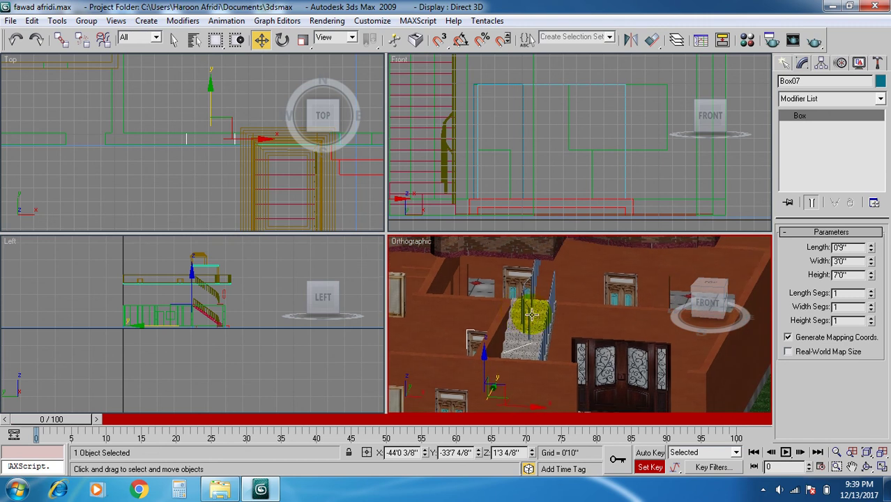
pyautogui.scroll(-3, 530, 354)
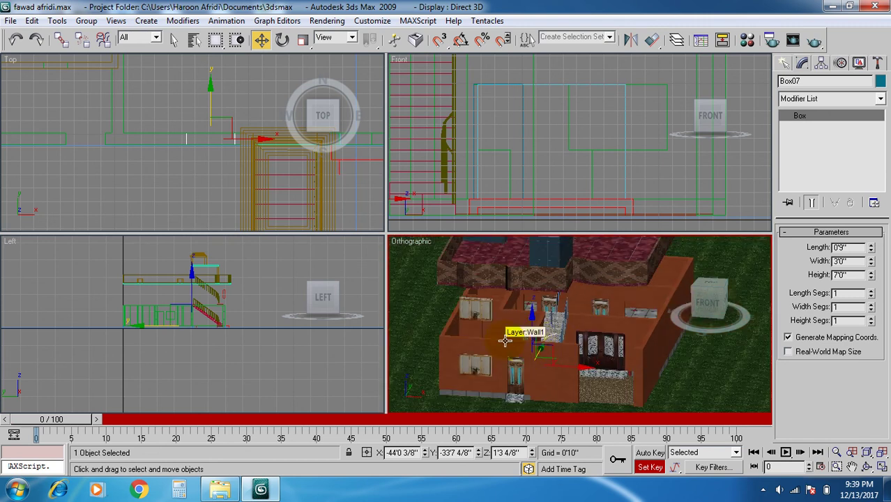
pyautogui.moveTo(558, 390); pyautogui.dragTo(563, 364, button='middle')
pyautogui.scroll(2, 543, 361)
pyautogui.scroll(-3, 566, 362)
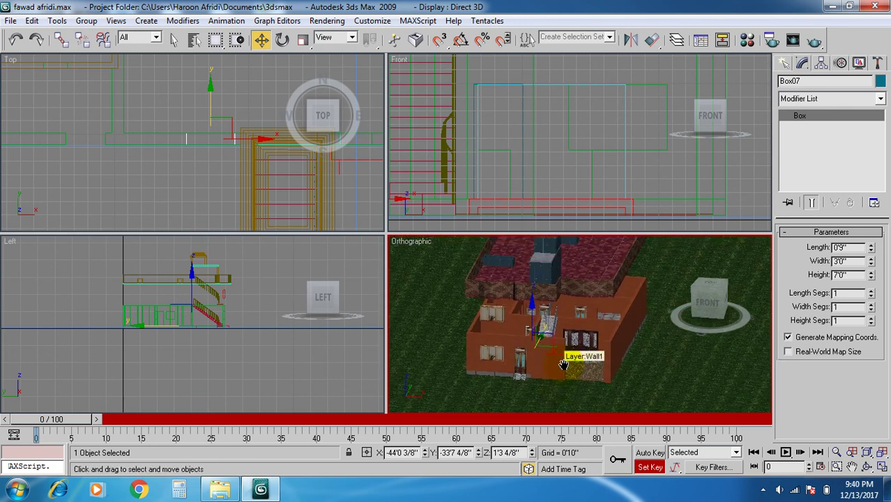
pyautogui.scroll(6, 563, 364)
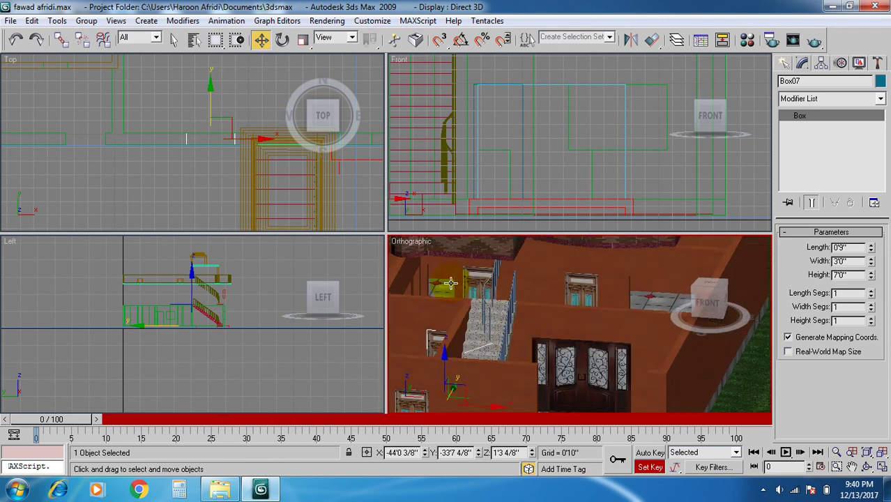
pyautogui.scroll(-2, 556, 297)
pyautogui.moveTo(625, 310); pyautogui.dragTo(598, 308, button='middle')
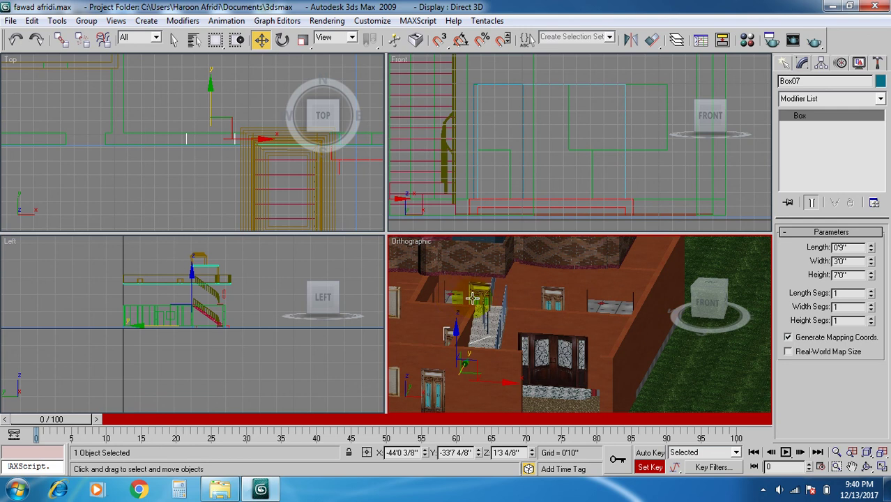
pyautogui.scroll(-2, 528, 354)
pyautogui.moveTo(541, 372); pyautogui.dragTo(544, 345, button='middle')
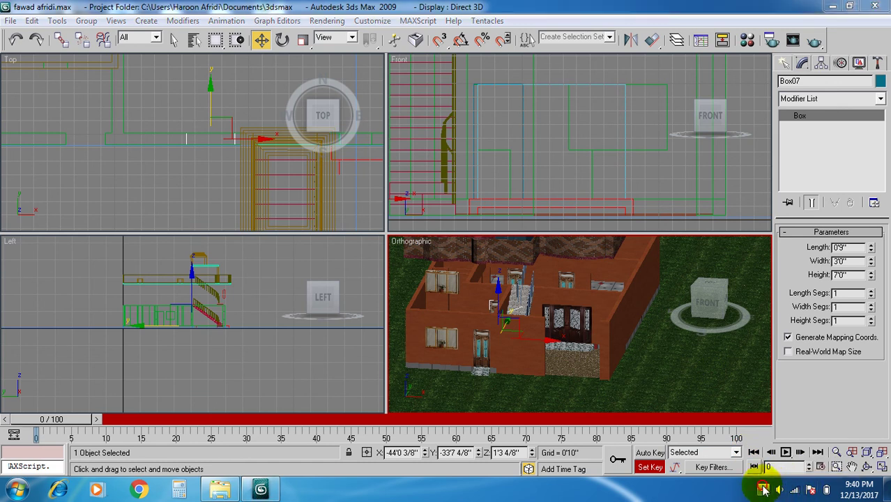
pyautogui.click(764, 490)
pyautogui.click(741, 423)
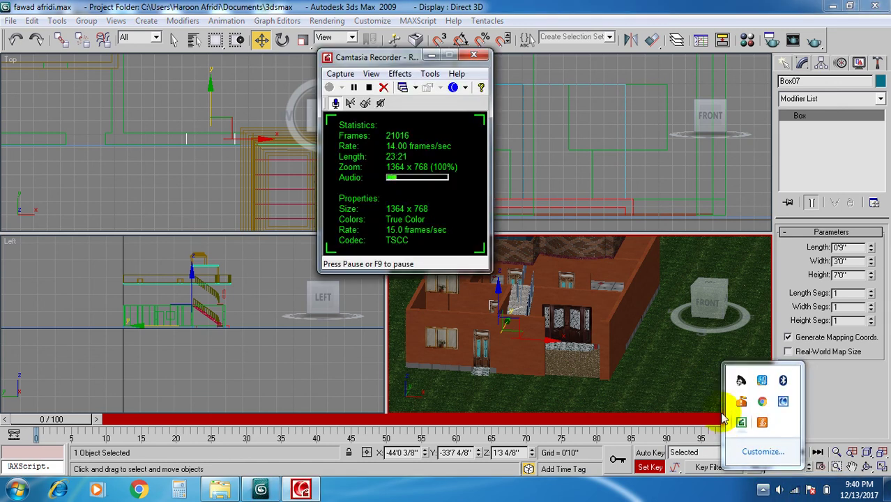